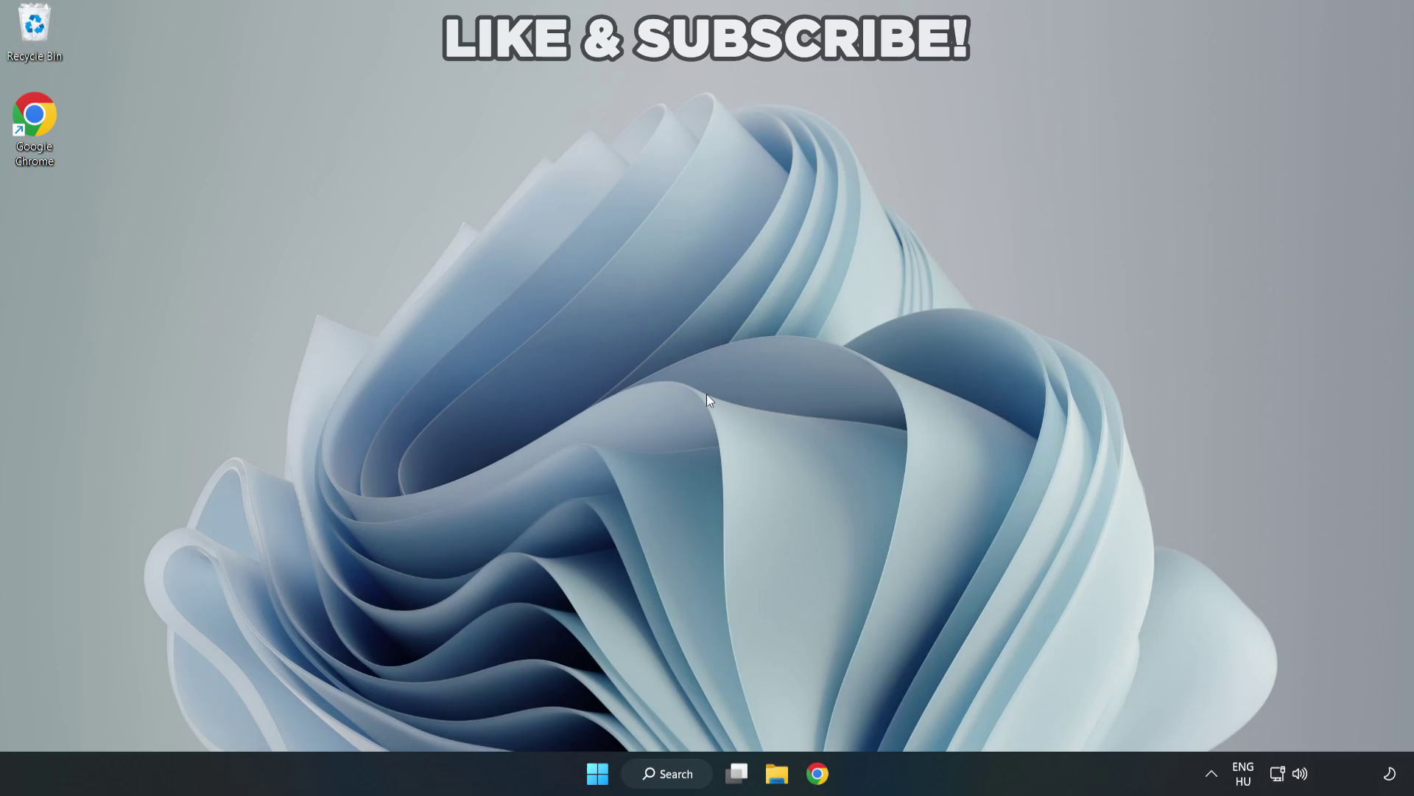
# - Search Windows for 'device manager' and launch Device Manager from the results
pyautogui.click(685, 778)
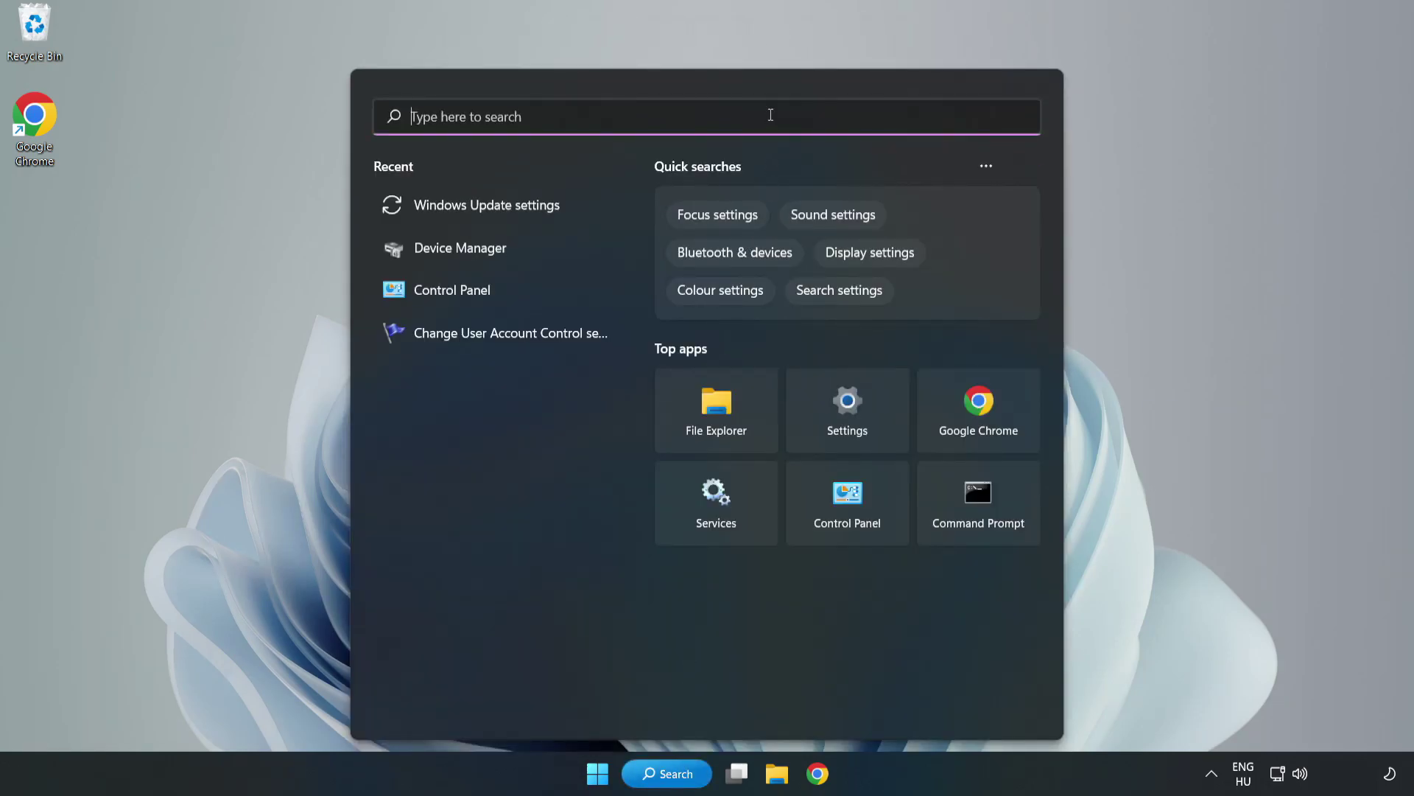
pyautogui.write('devic')
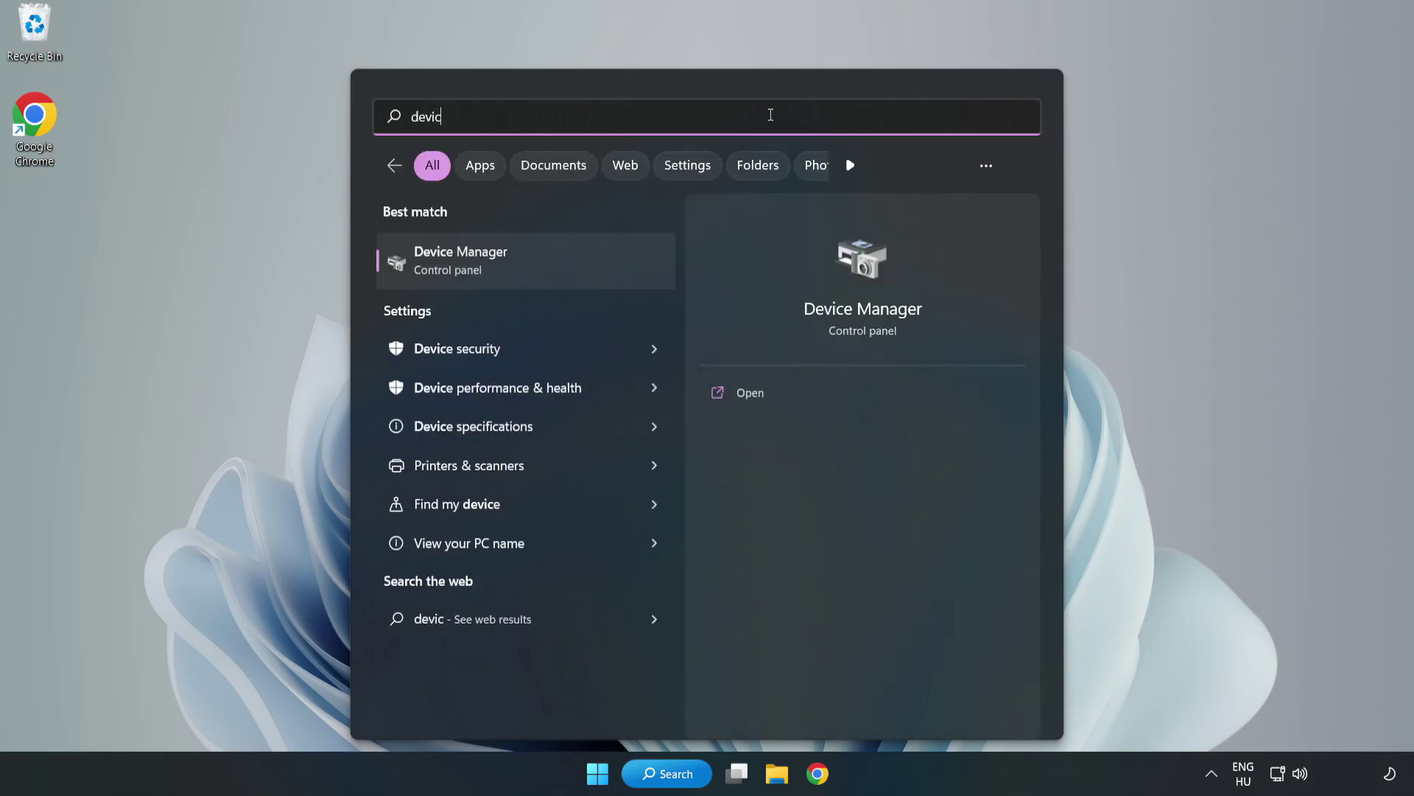
pyautogui.write('e manager')
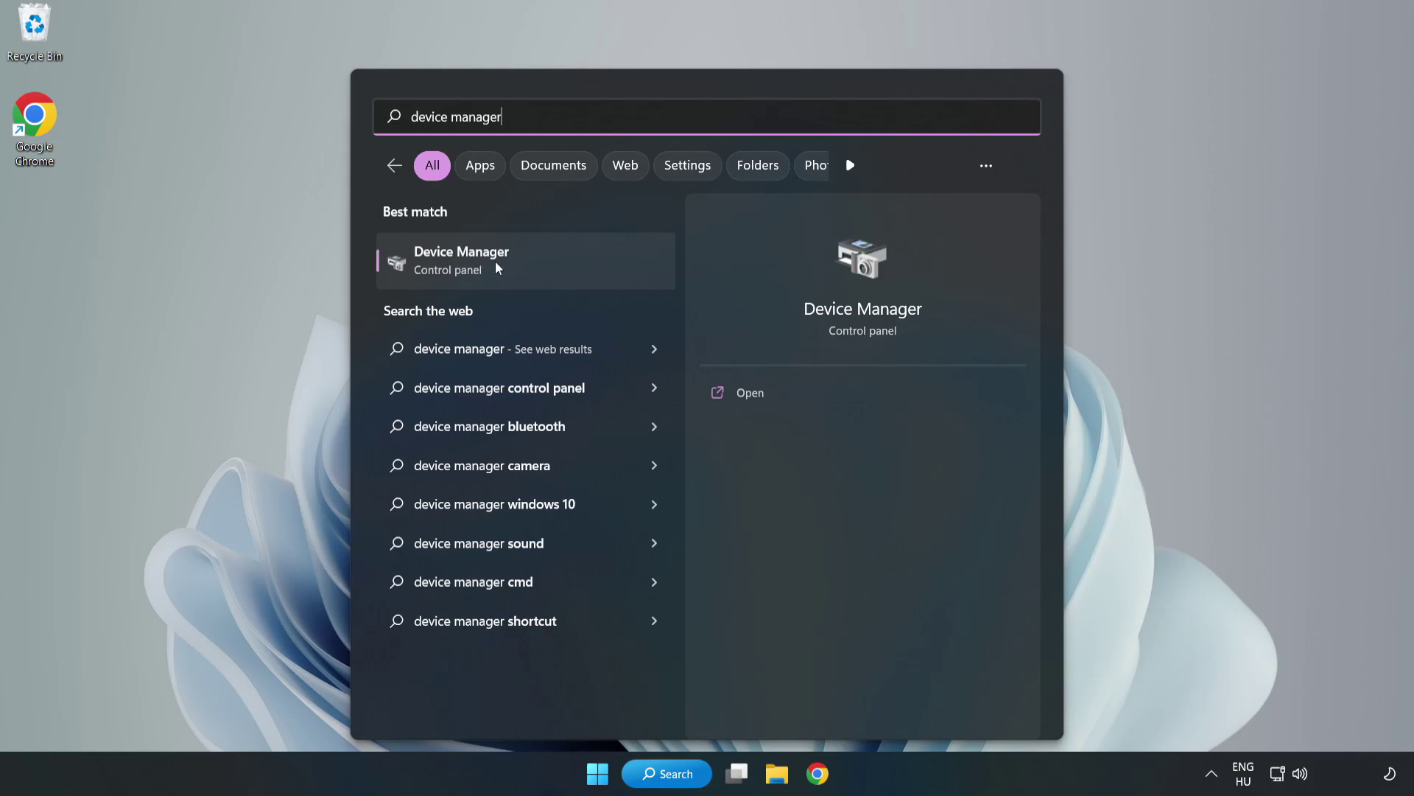
pyautogui.click(526, 267)
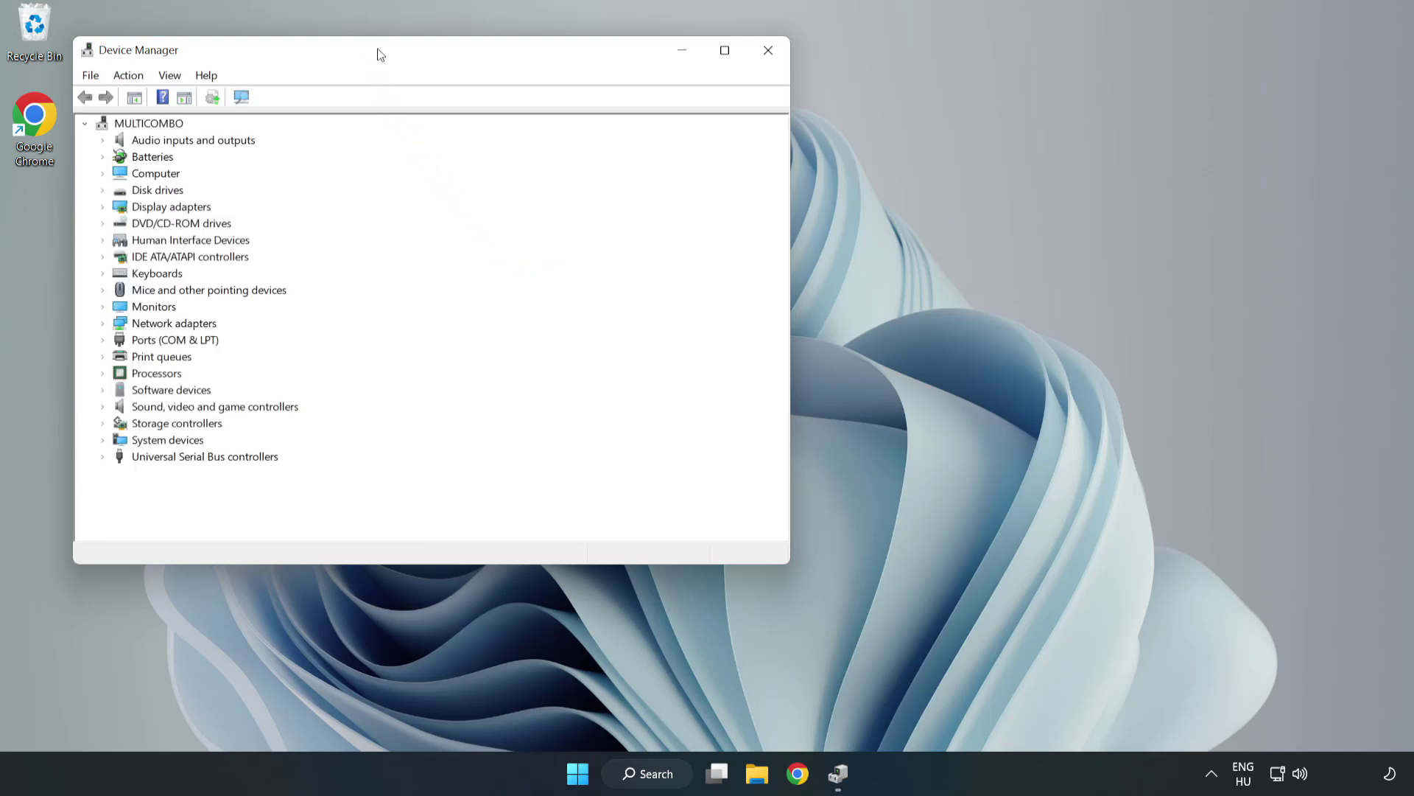
# - Run an automatic driver update for the VMware SVGA 3D display adapter and dismiss the result
pyautogui.moveTo(378, 51); pyautogui.dragTo(630, 127)
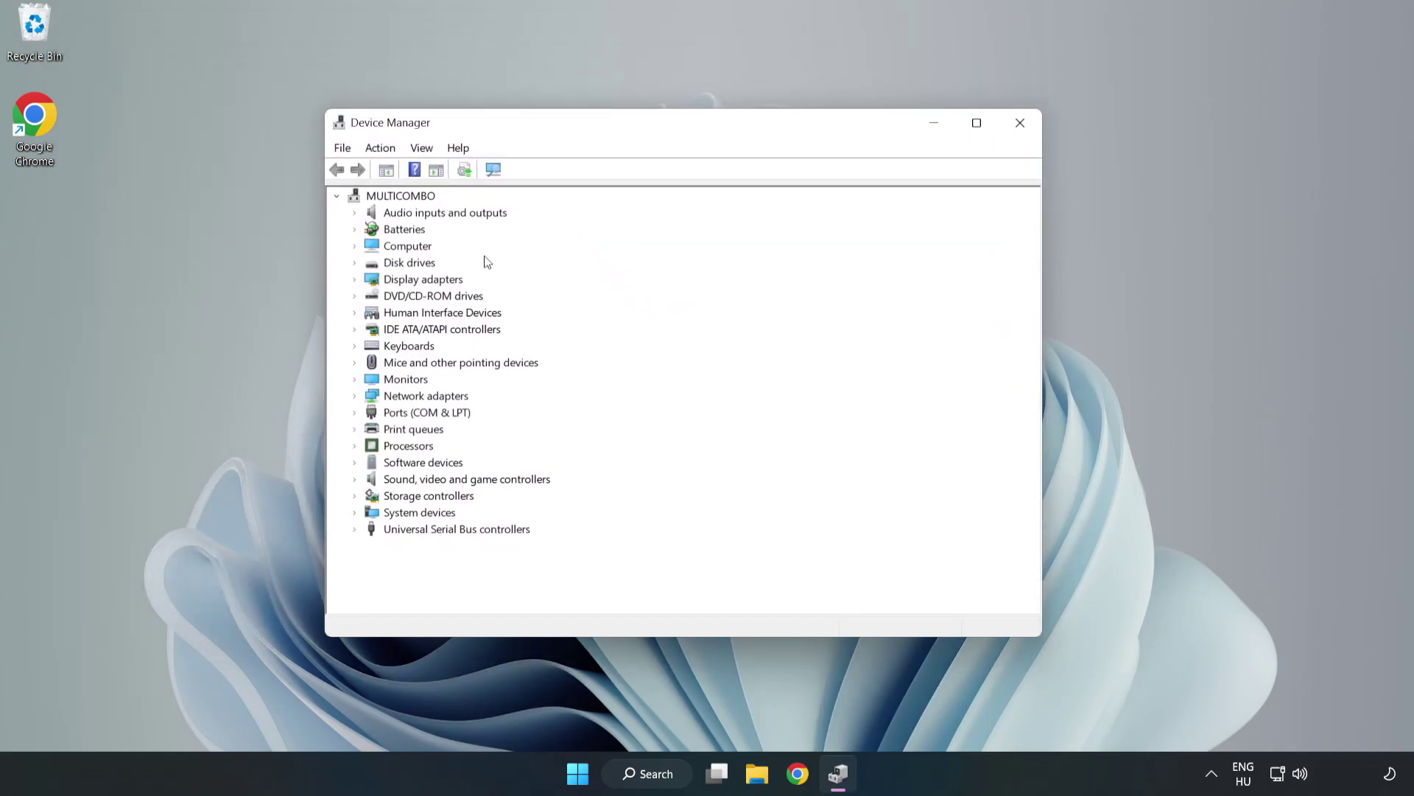
pyautogui.click(378, 281)
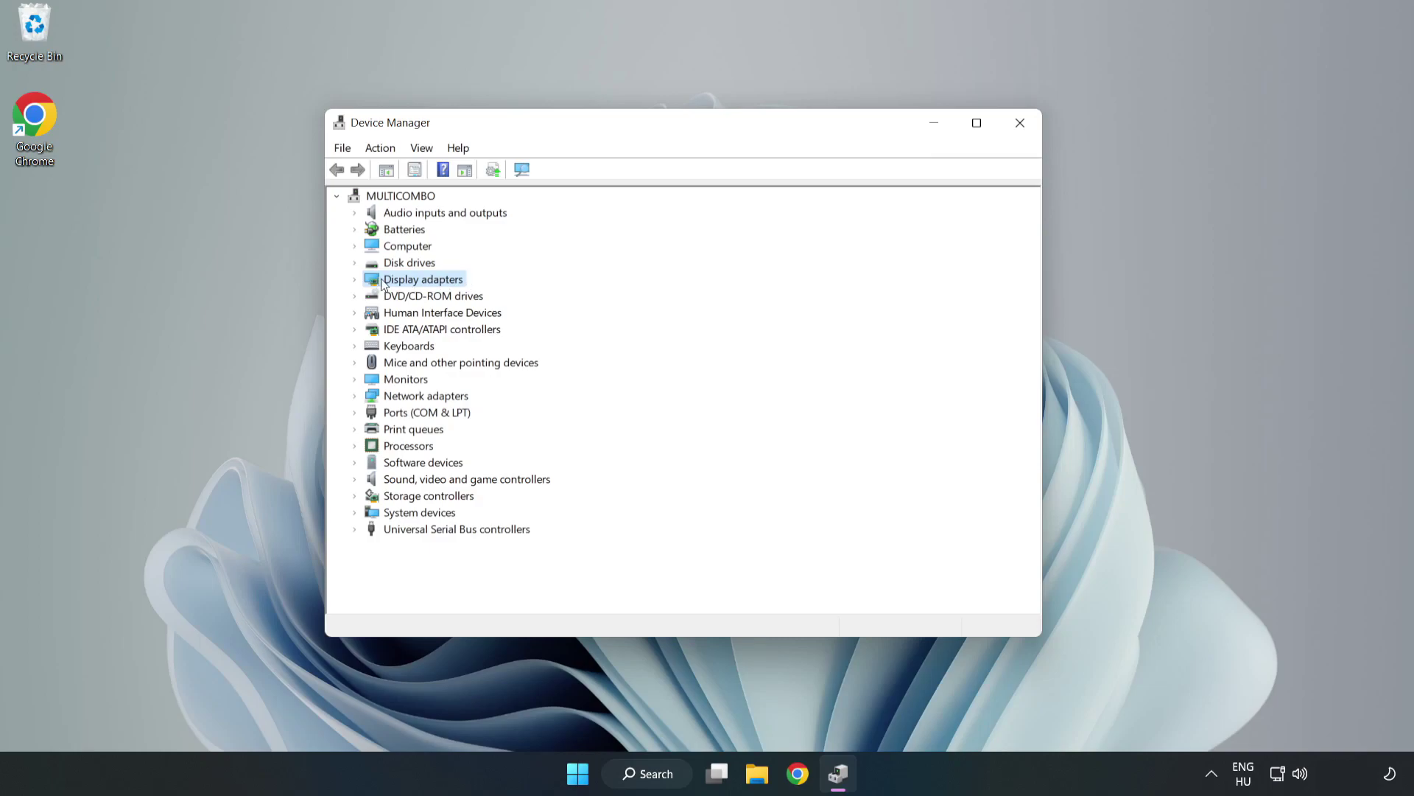
pyautogui.click(354, 281)
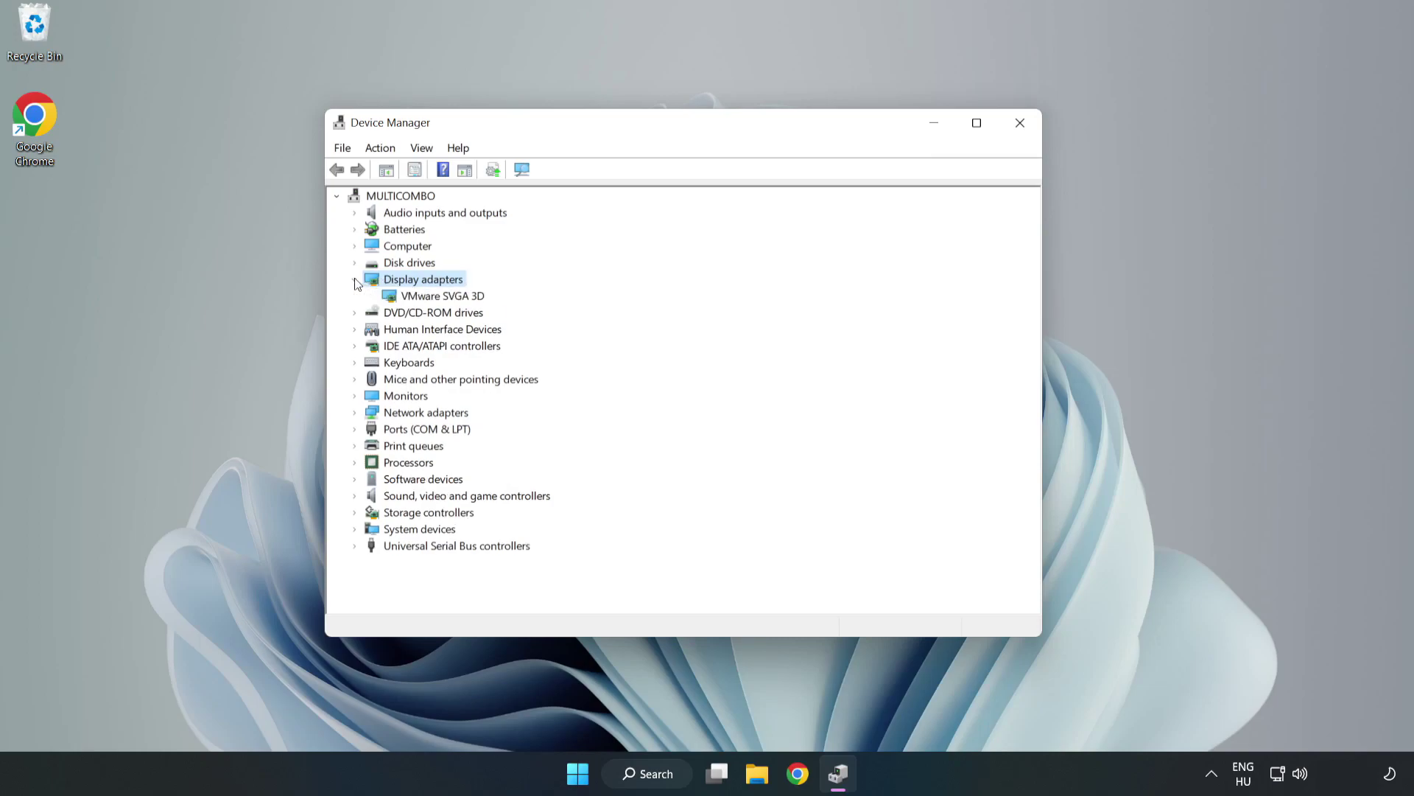
pyautogui.click(449, 296)
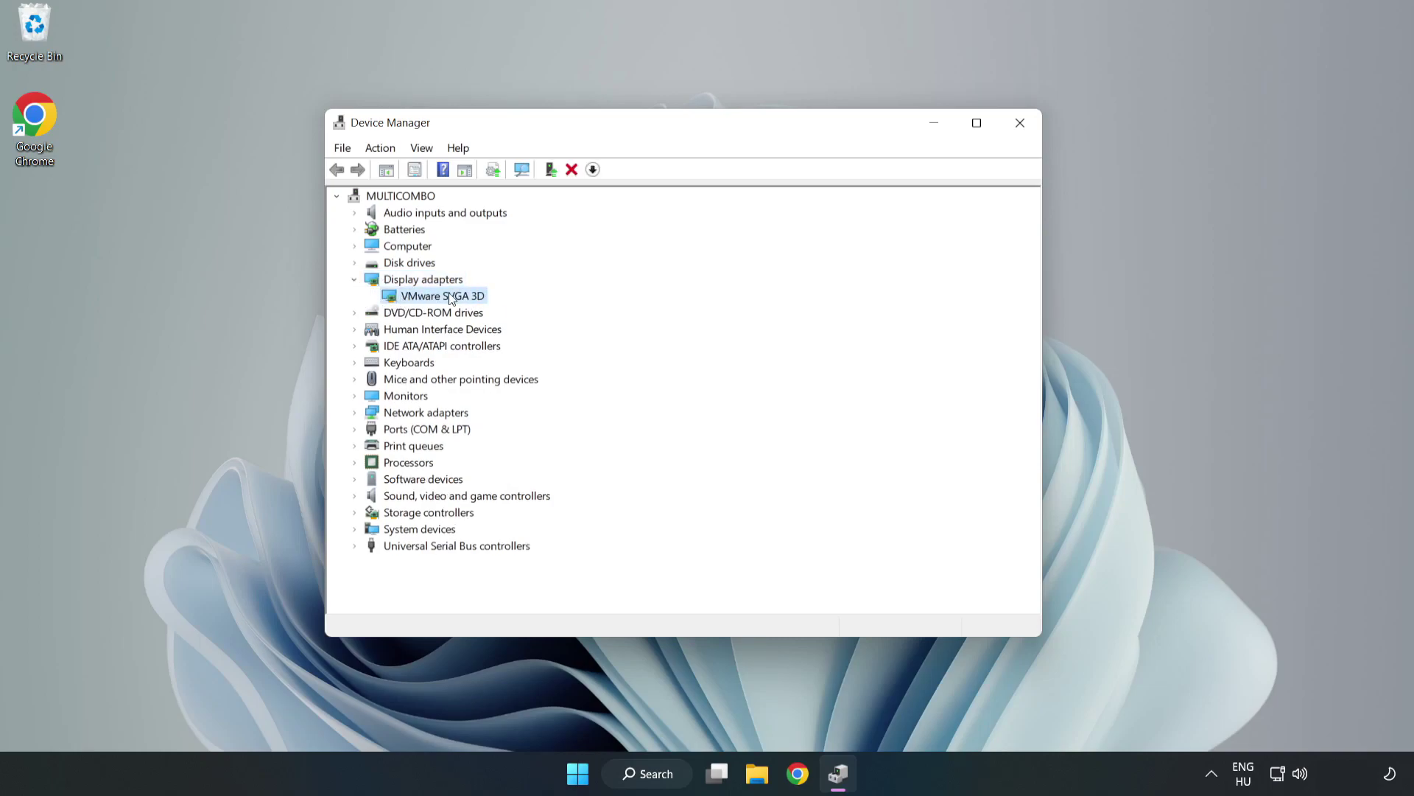
pyautogui.rightClick(440, 300)
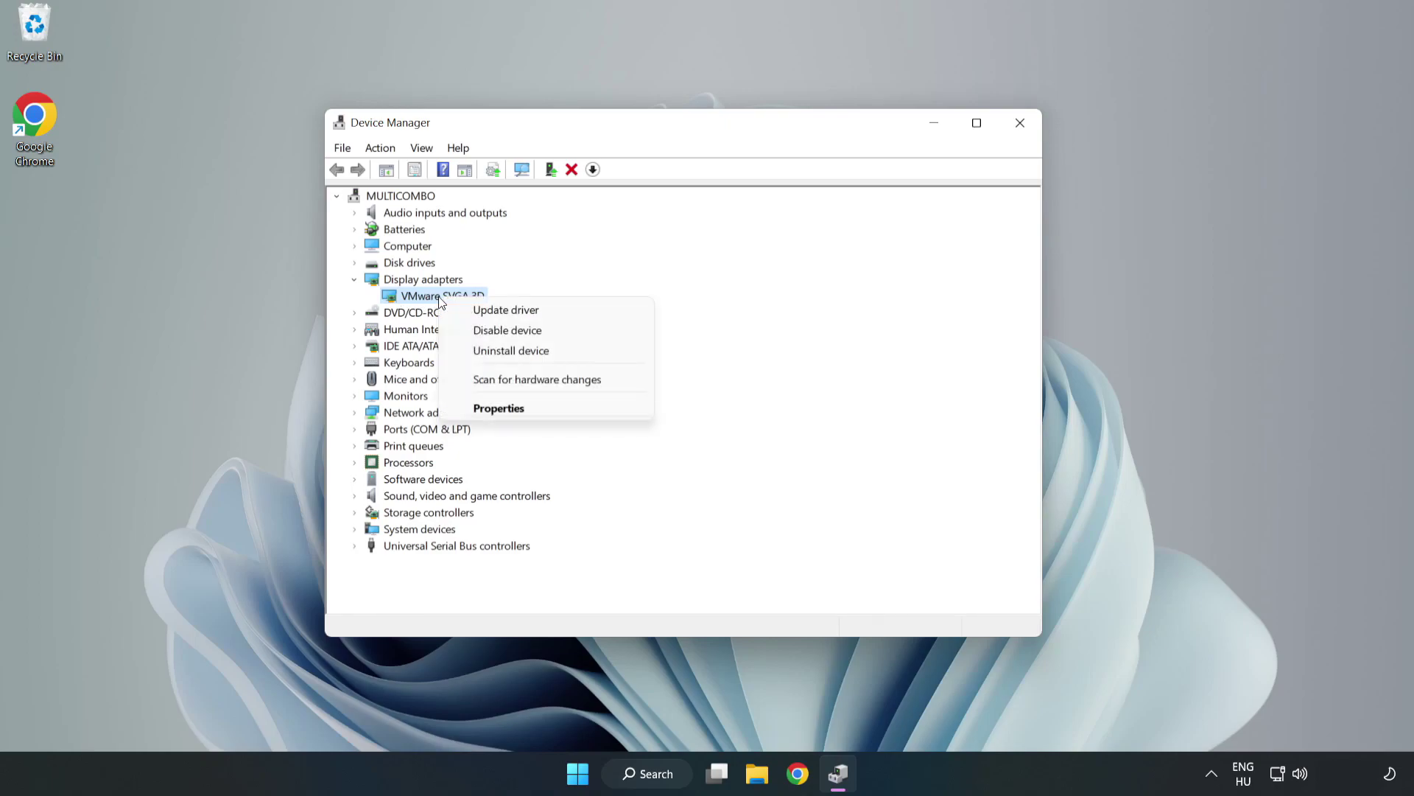
pyautogui.click(548, 312)
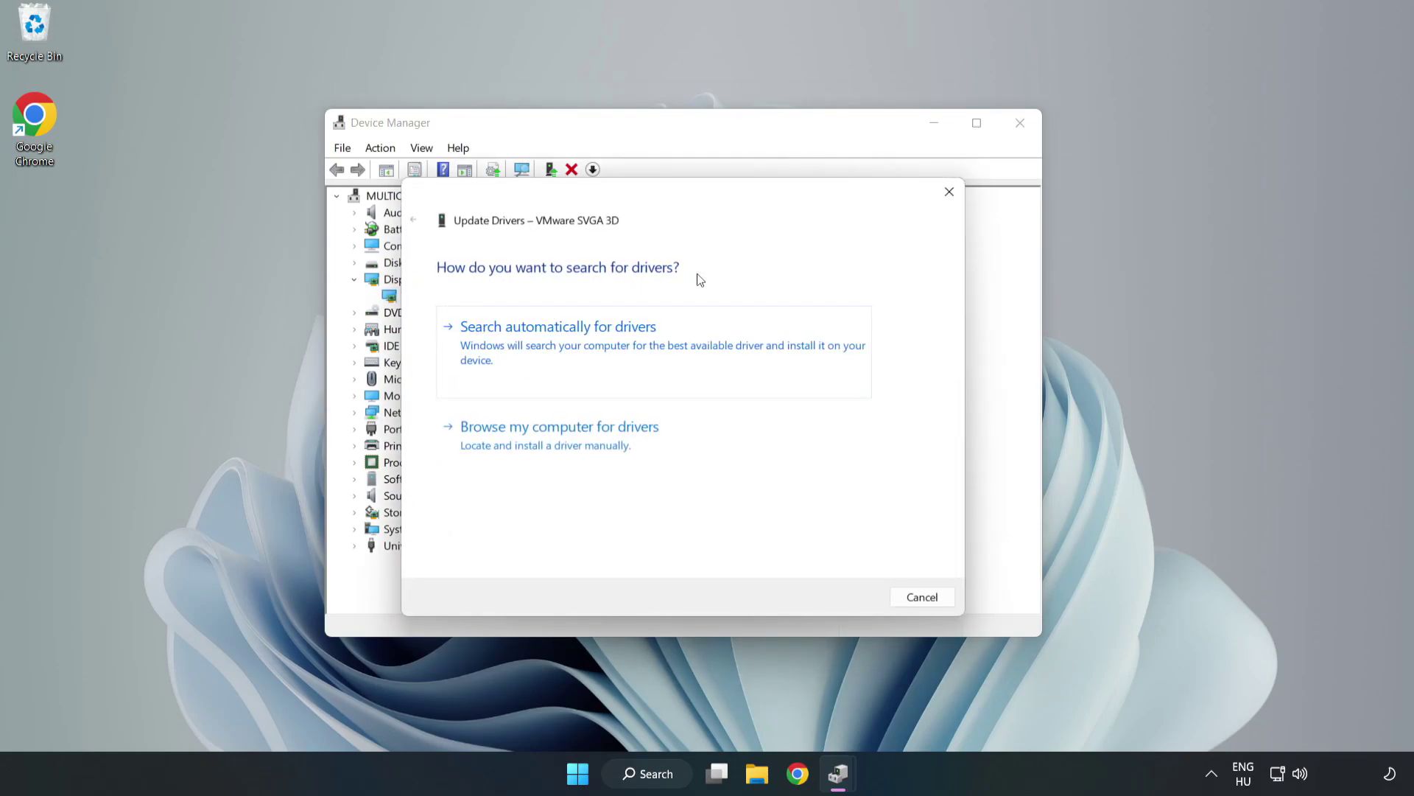
pyautogui.click(561, 340)
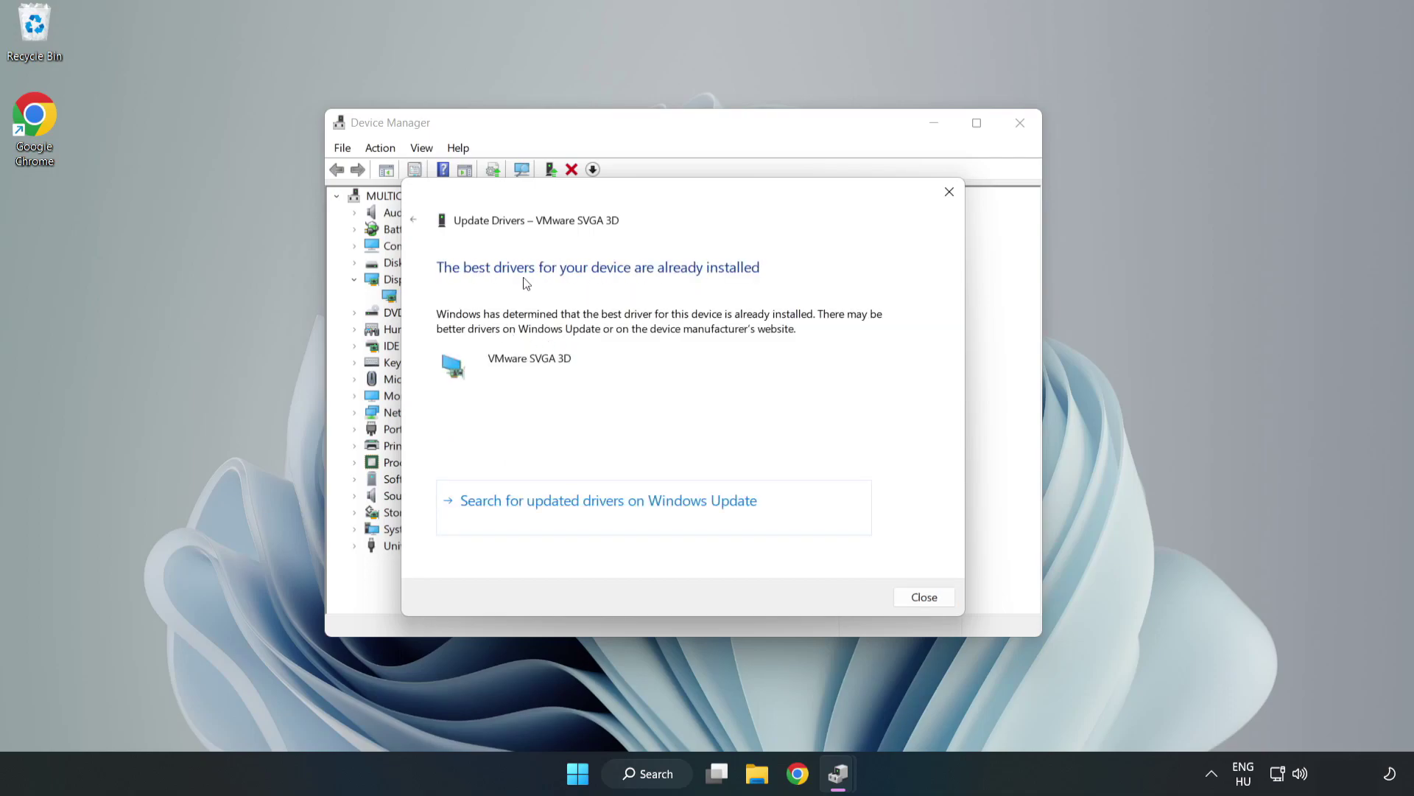
pyautogui.click(925, 598)
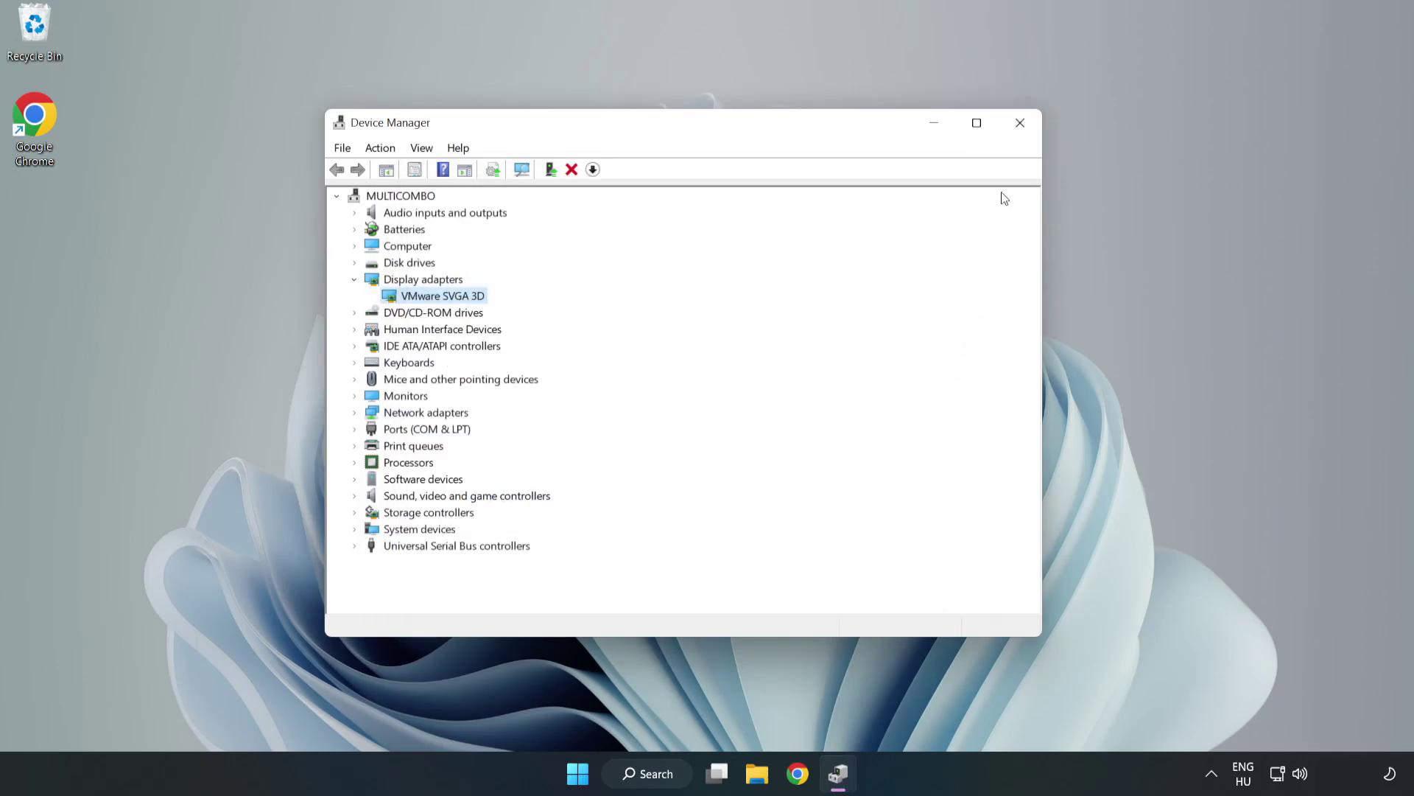
# - Close Device Manager and open Windows Update settings by searching 'updates'
pyautogui.click(1020, 123)
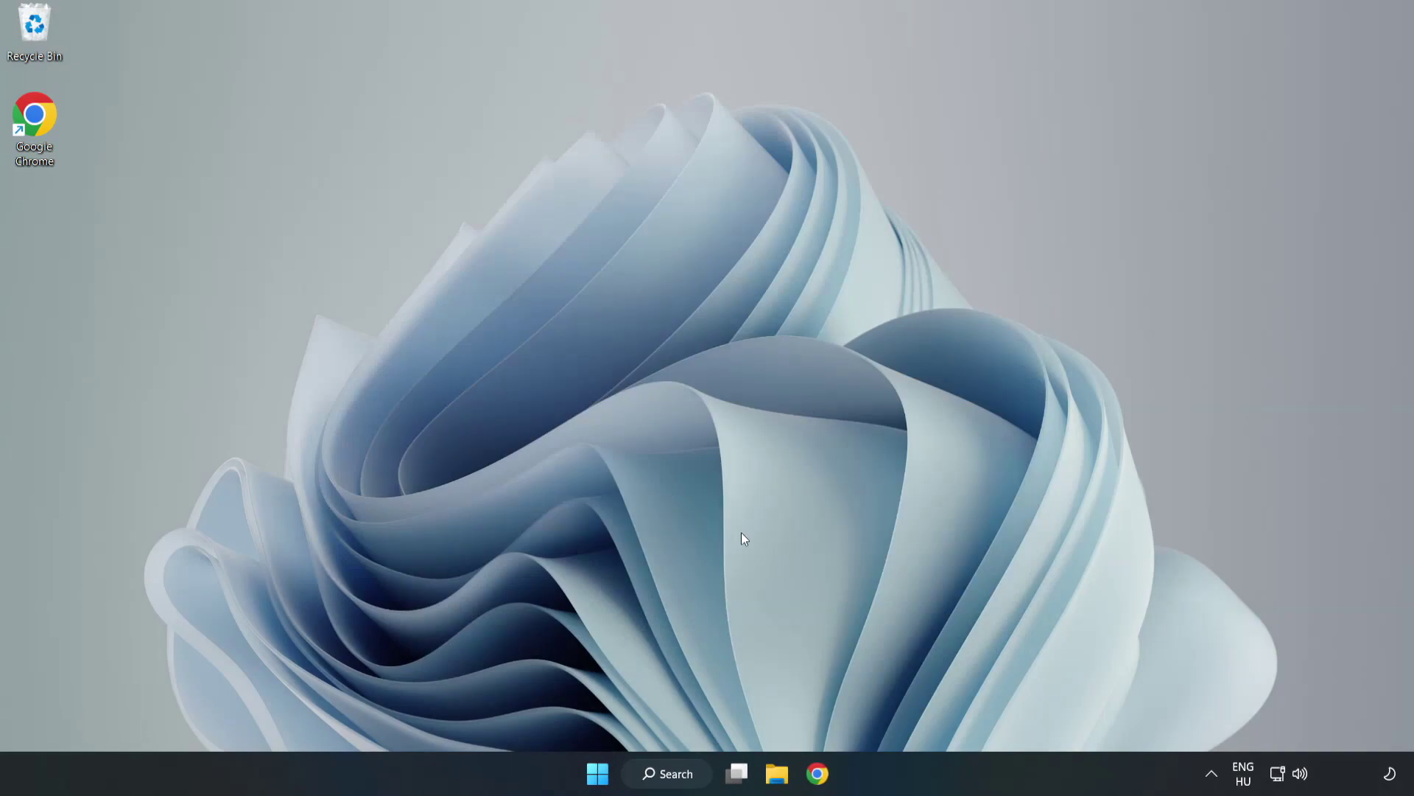
pyautogui.click(672, 778)
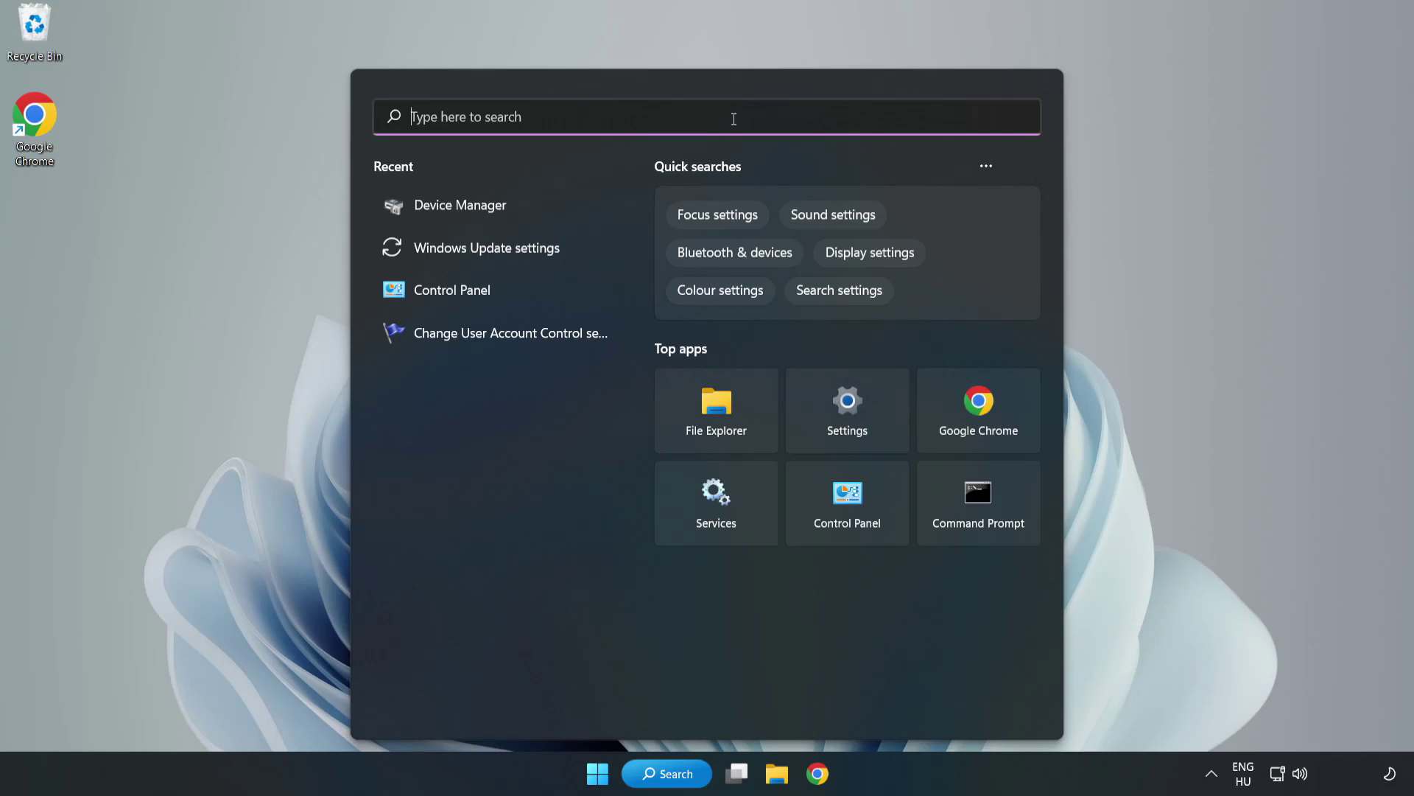
pyautogui.write('updates')
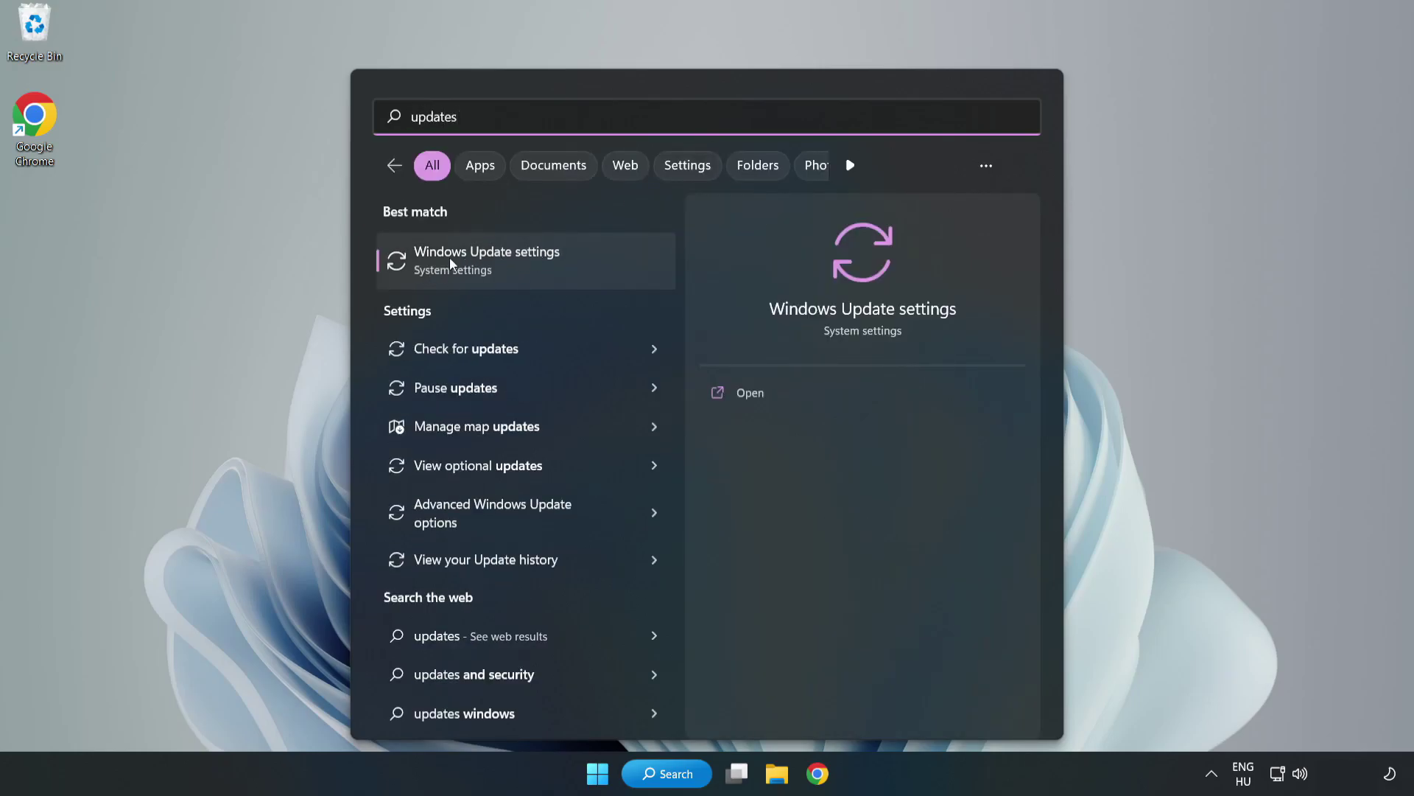
pyautogui.click(506, 268)
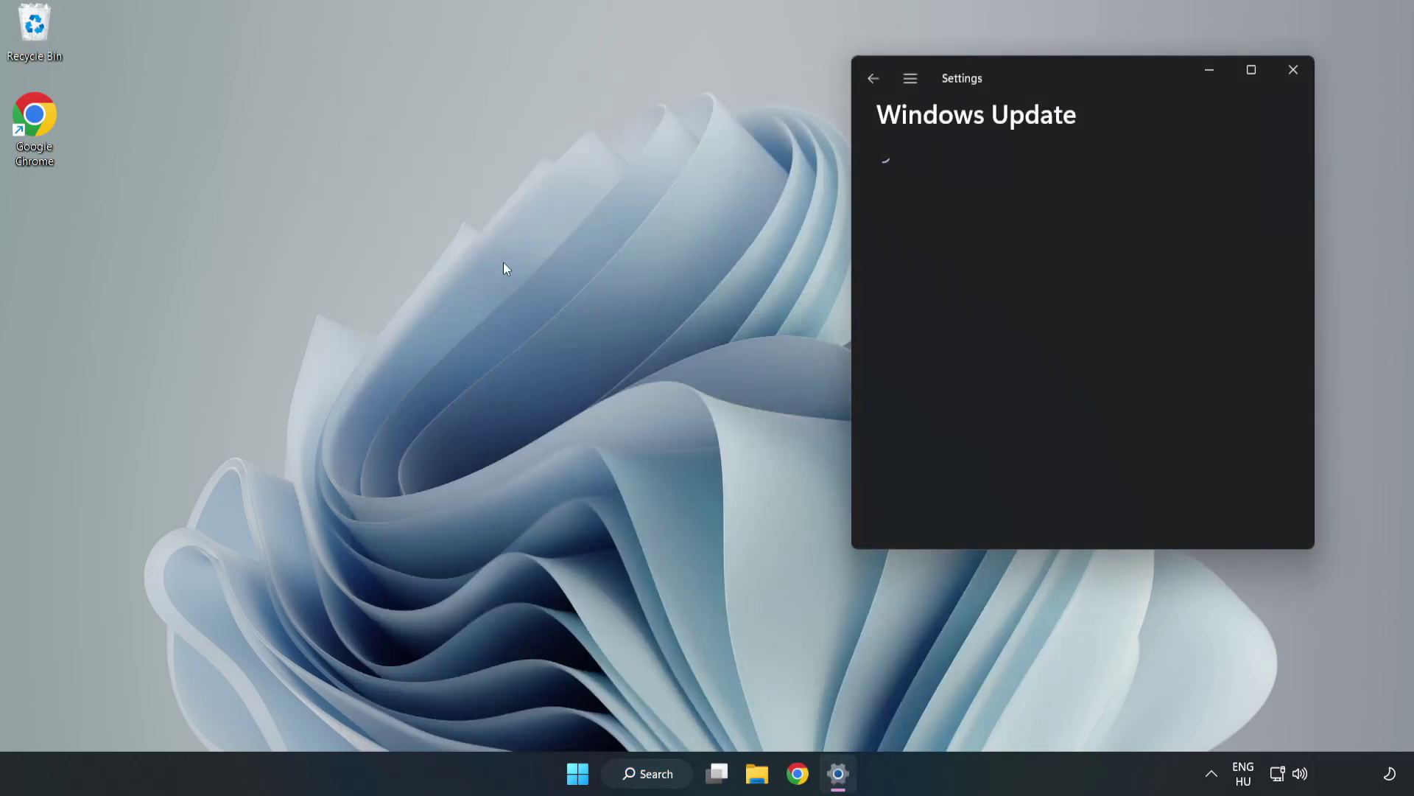
# - Maximize Settings, check for Windows updates until up to date, then close Settings
pyautogui.click(1252, 67)
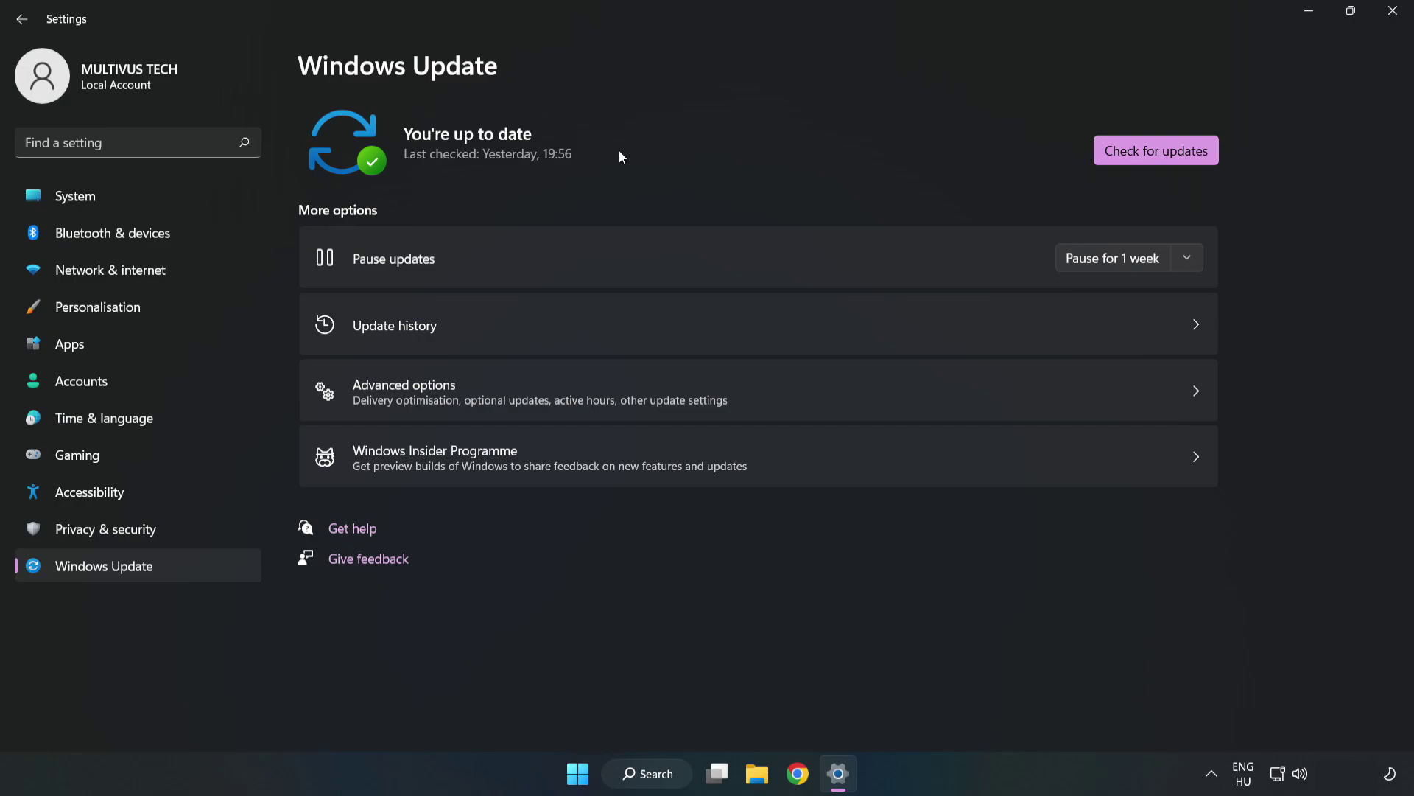
pyautogui.click(1161, 153)
pyautogui.click(1393, 11)
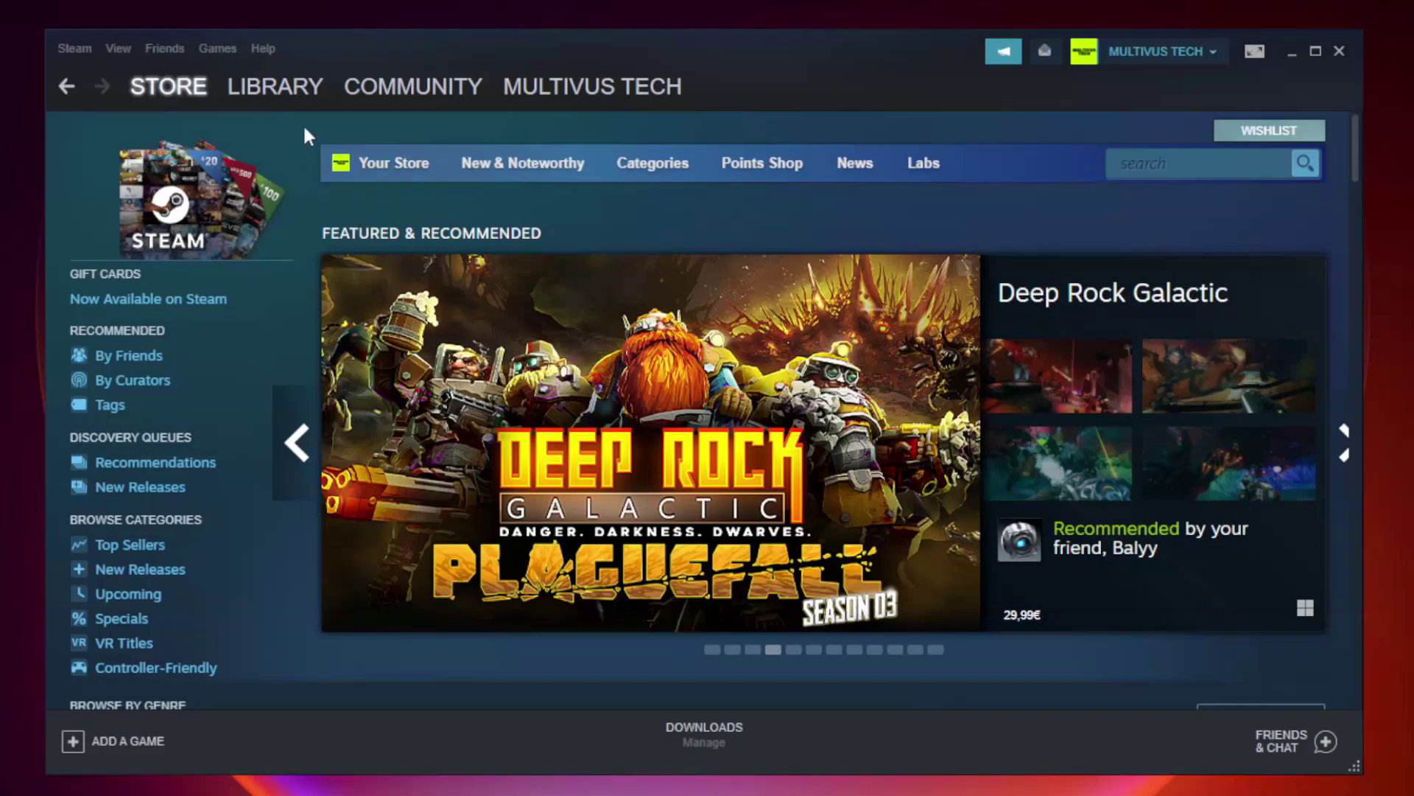
# - Switch Steam to the Library and bring up options for YOUR NOT WORKING GAME
pyautogui.moveTo(280, 90)
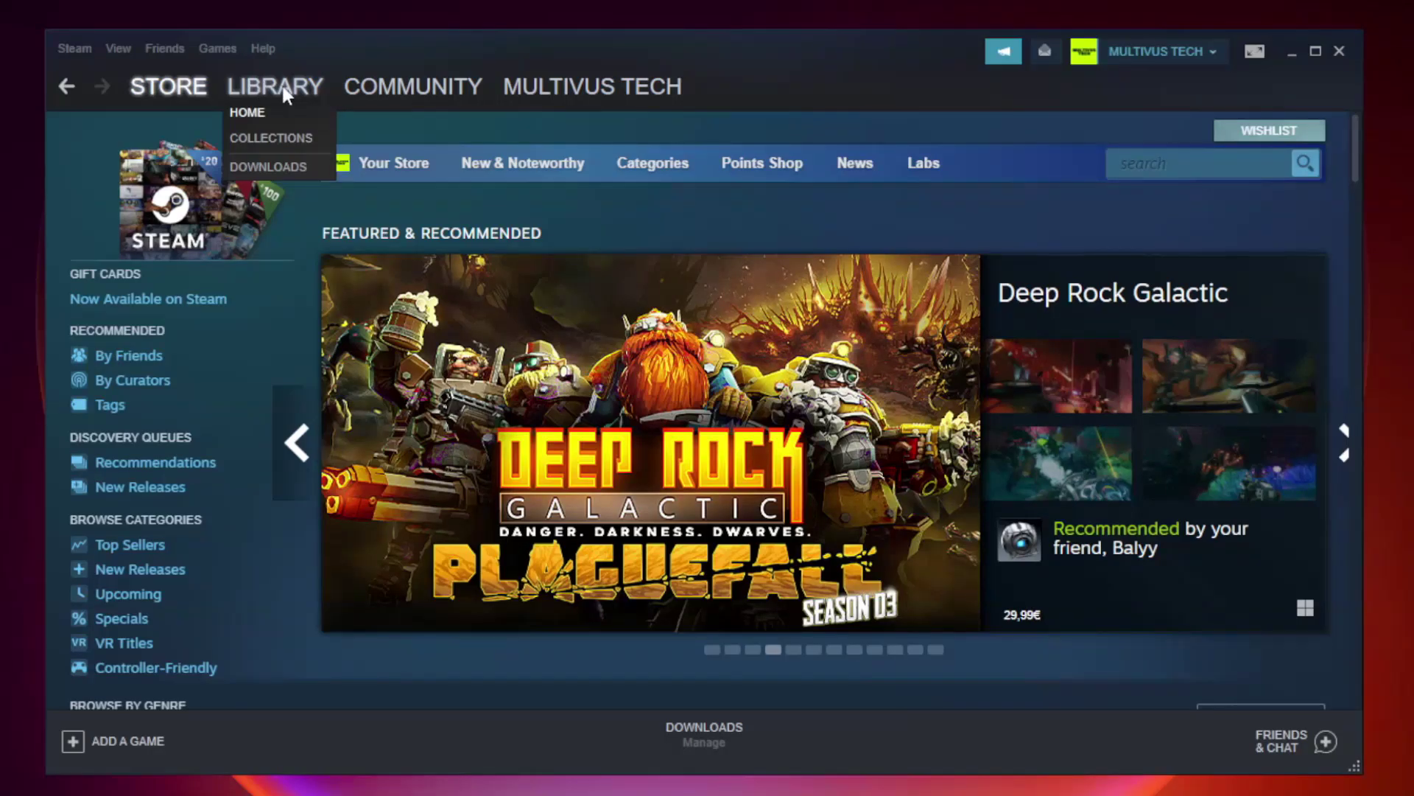
pyautogui.click(286, 95)
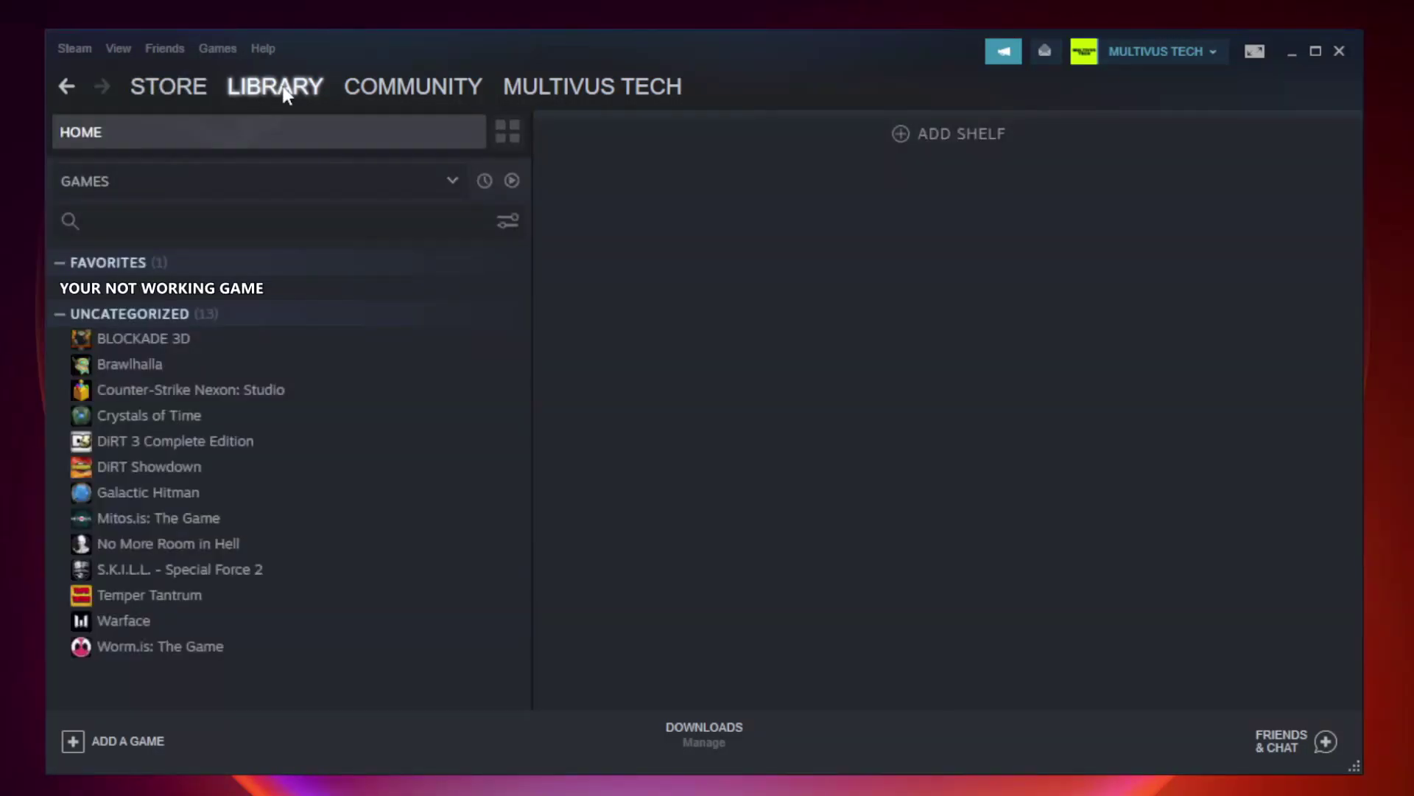
pyautogui.rightClick(306, 294)
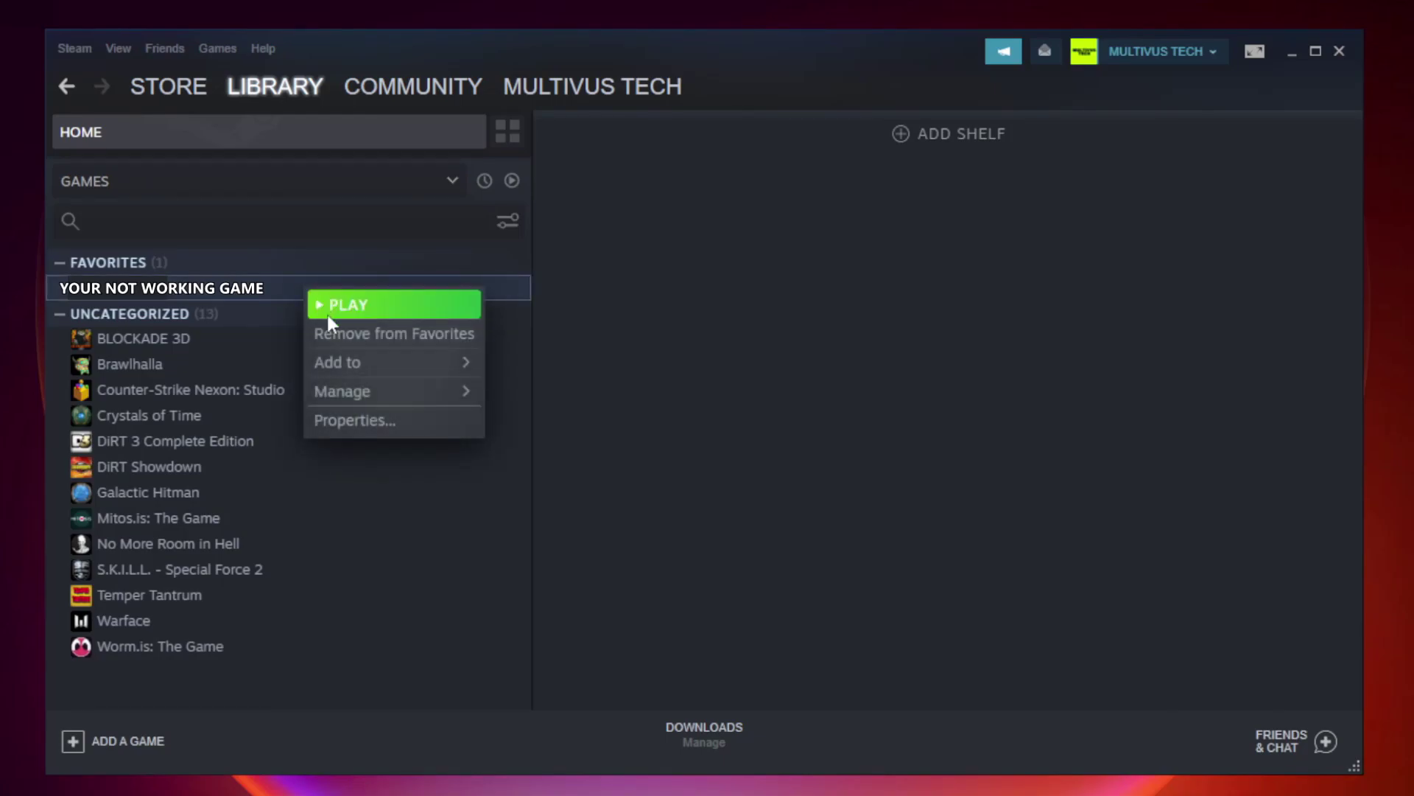
# - Verify the game's local files in its Steam Properties, validating all 9192 files
pyautogui.click(391, 422)
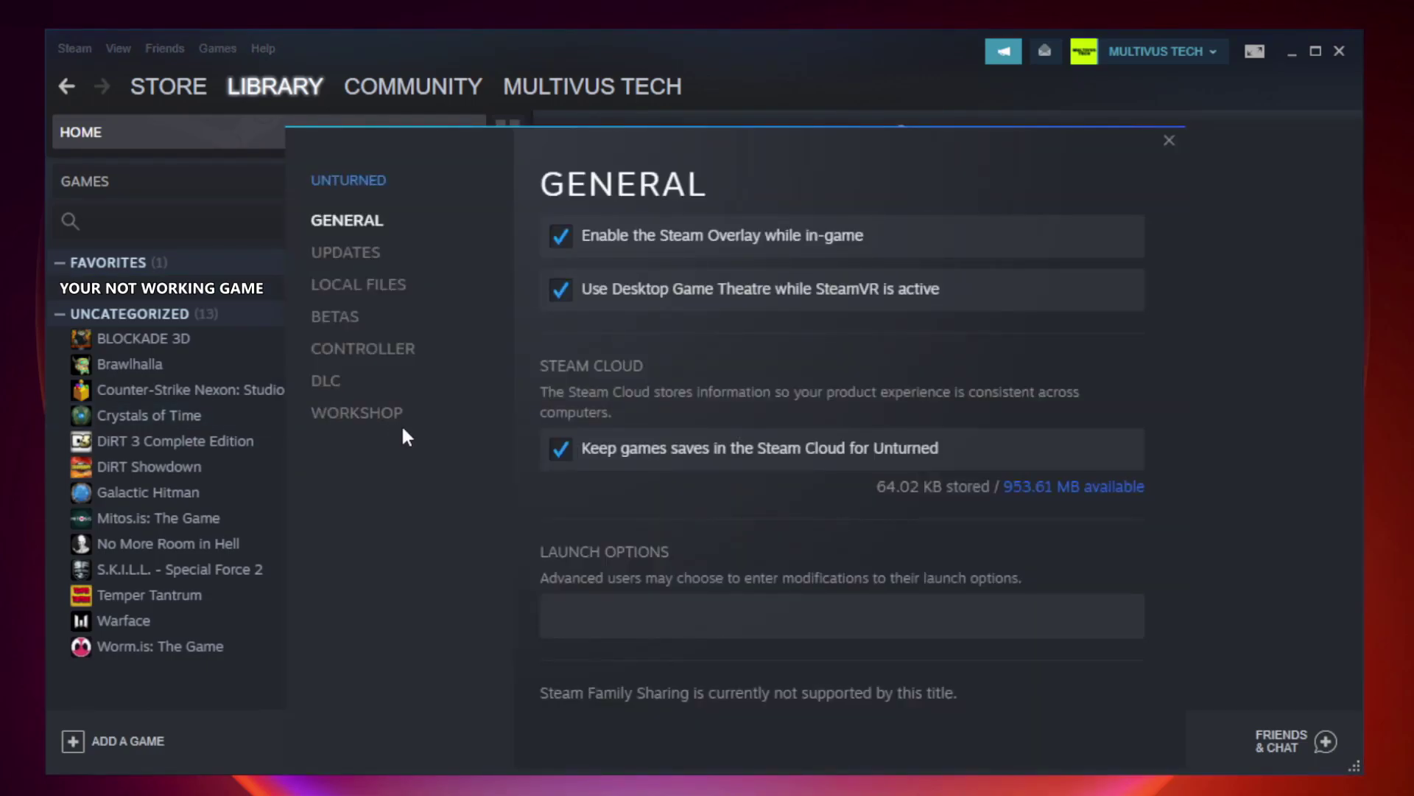
pyautogui.click(375, 291)
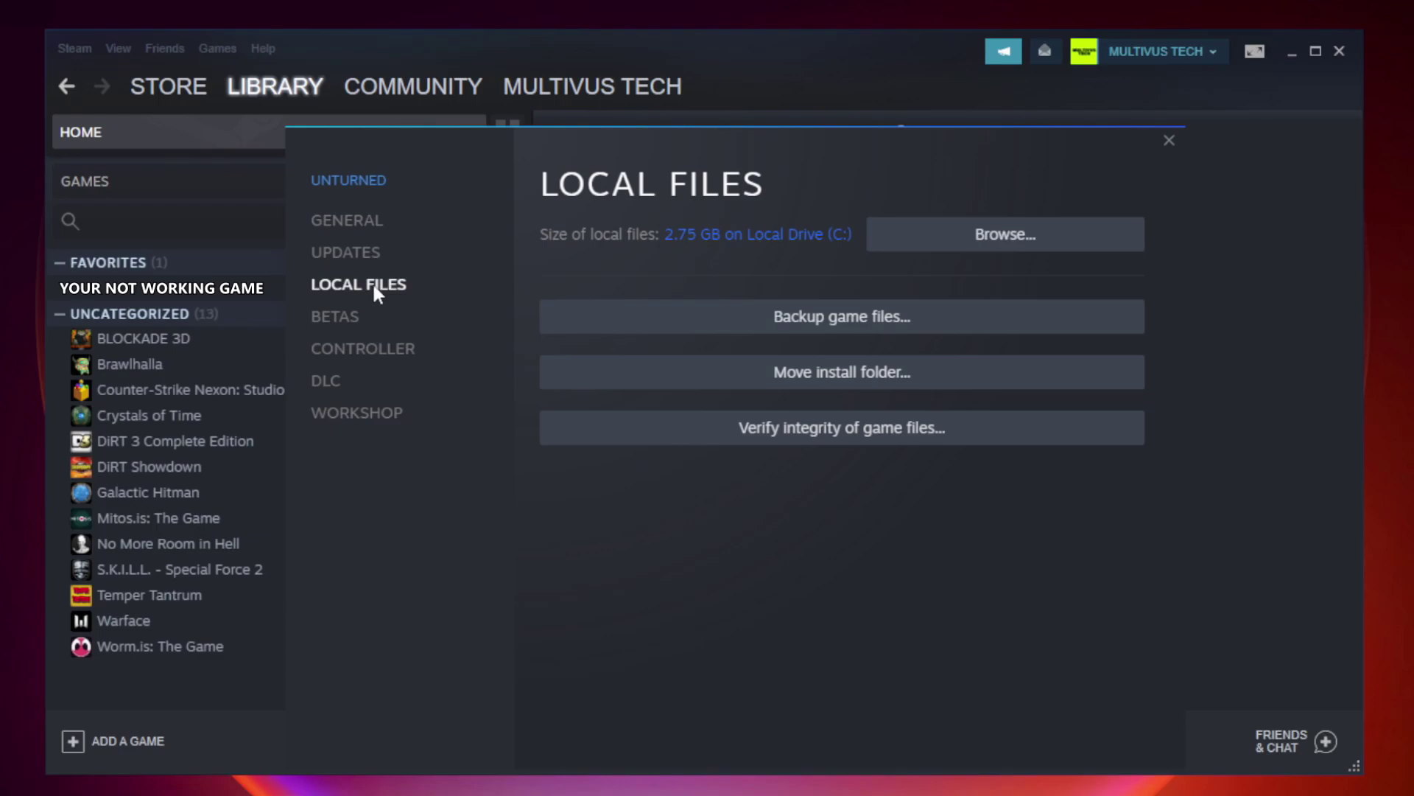
pyautogui.click(854, 435)
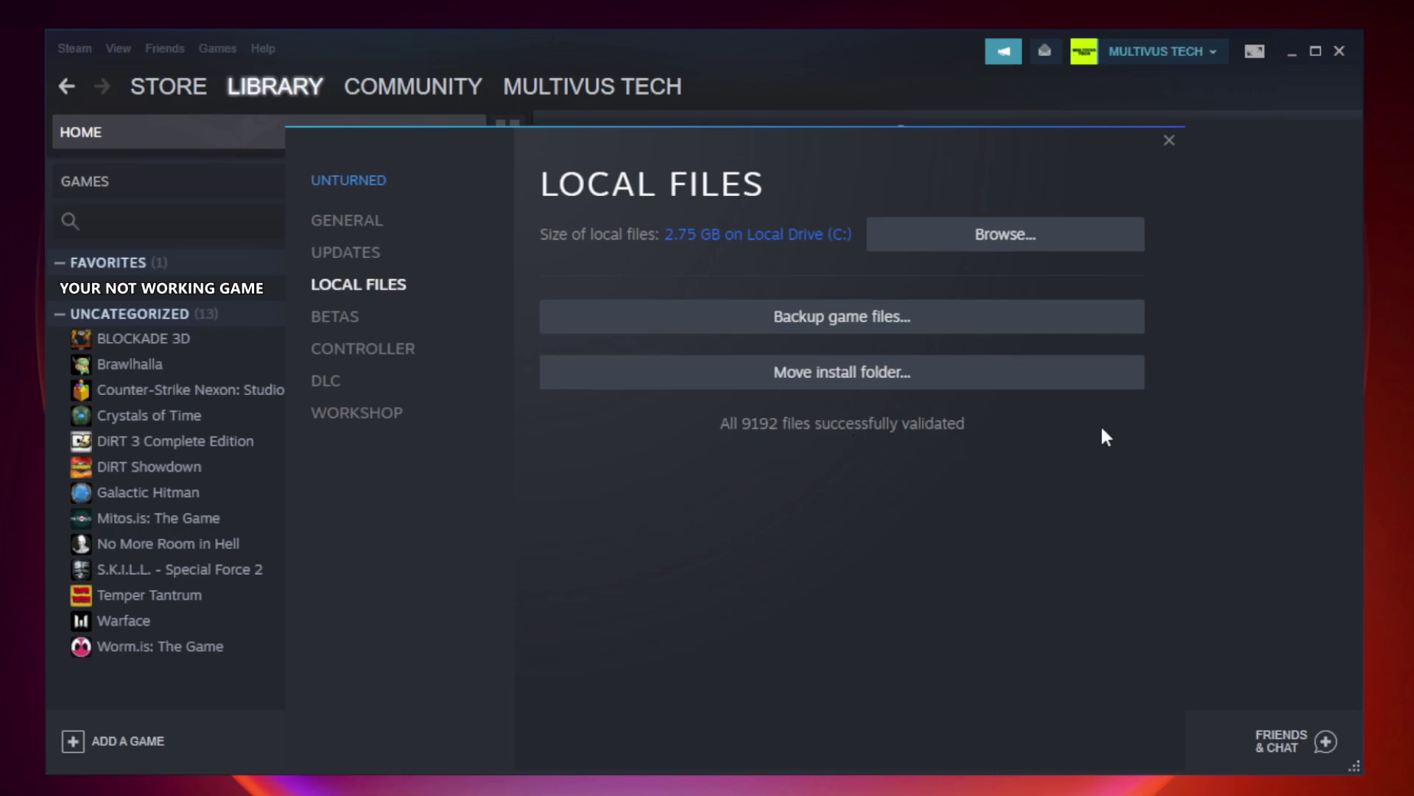
# - Open Properties for the YOUR NOT WORKING GAME shortcut in its install folder
pyautogui.click(1011, 252)
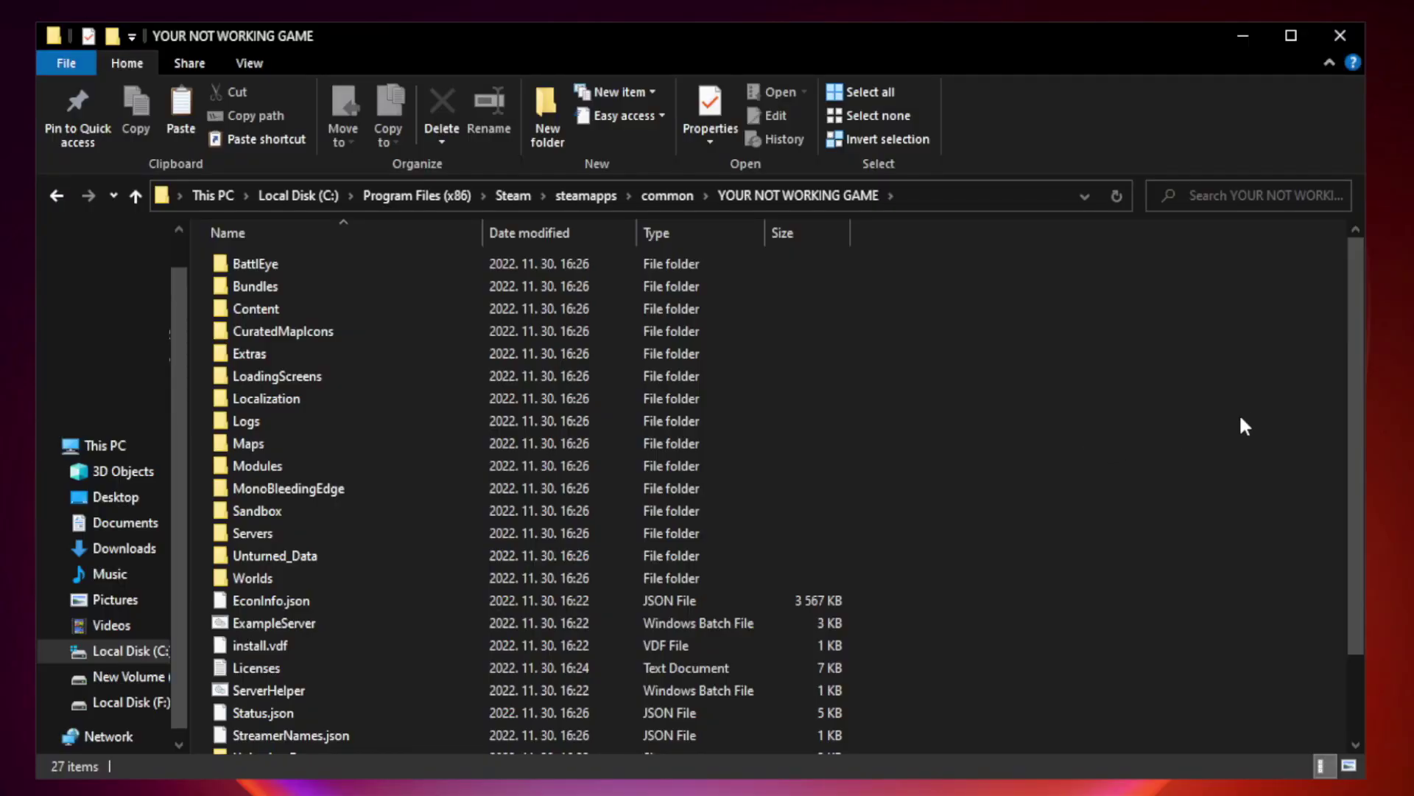
pyautogui.moveTo(1357, 386); pyautogui.dragTo(1359, 507)
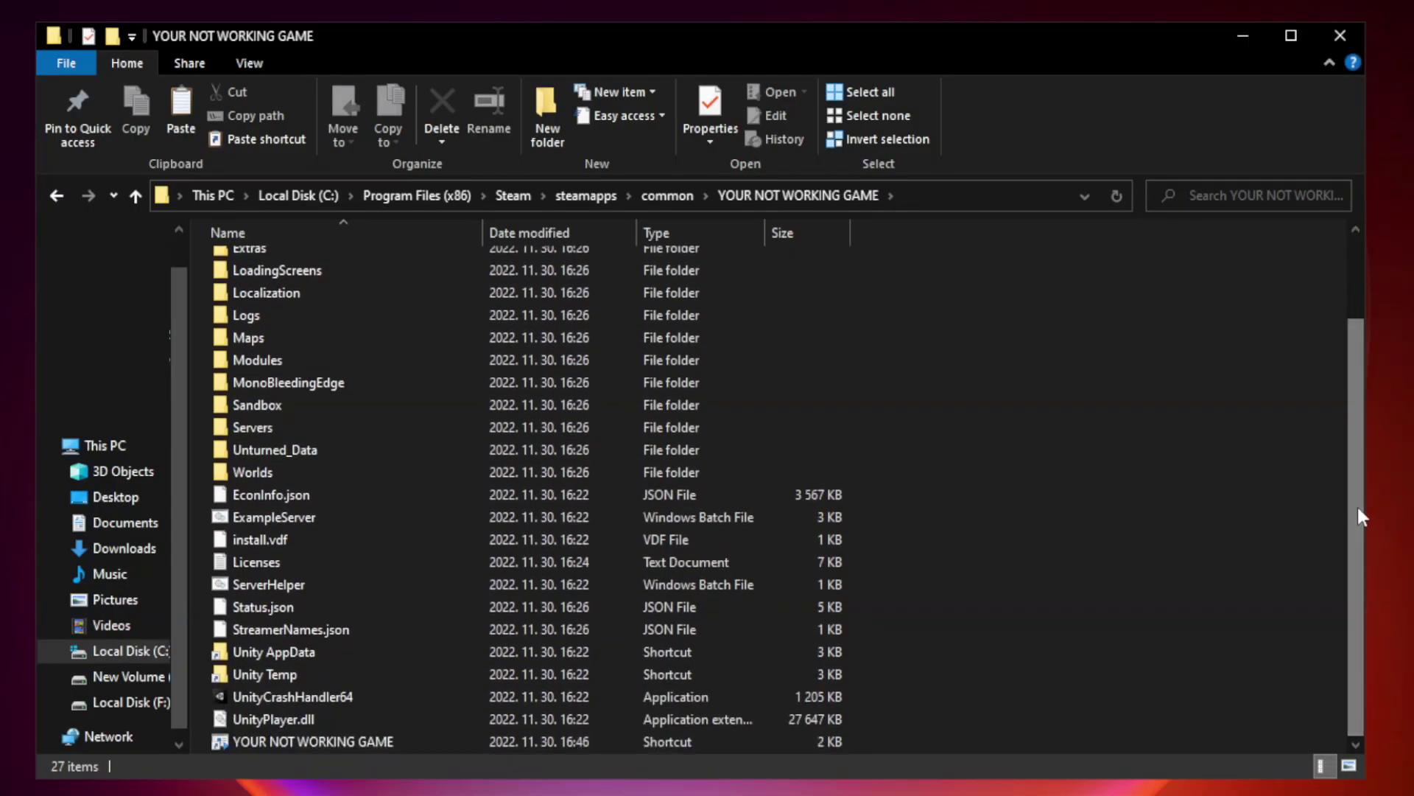
pyautogui.click(563, 740)
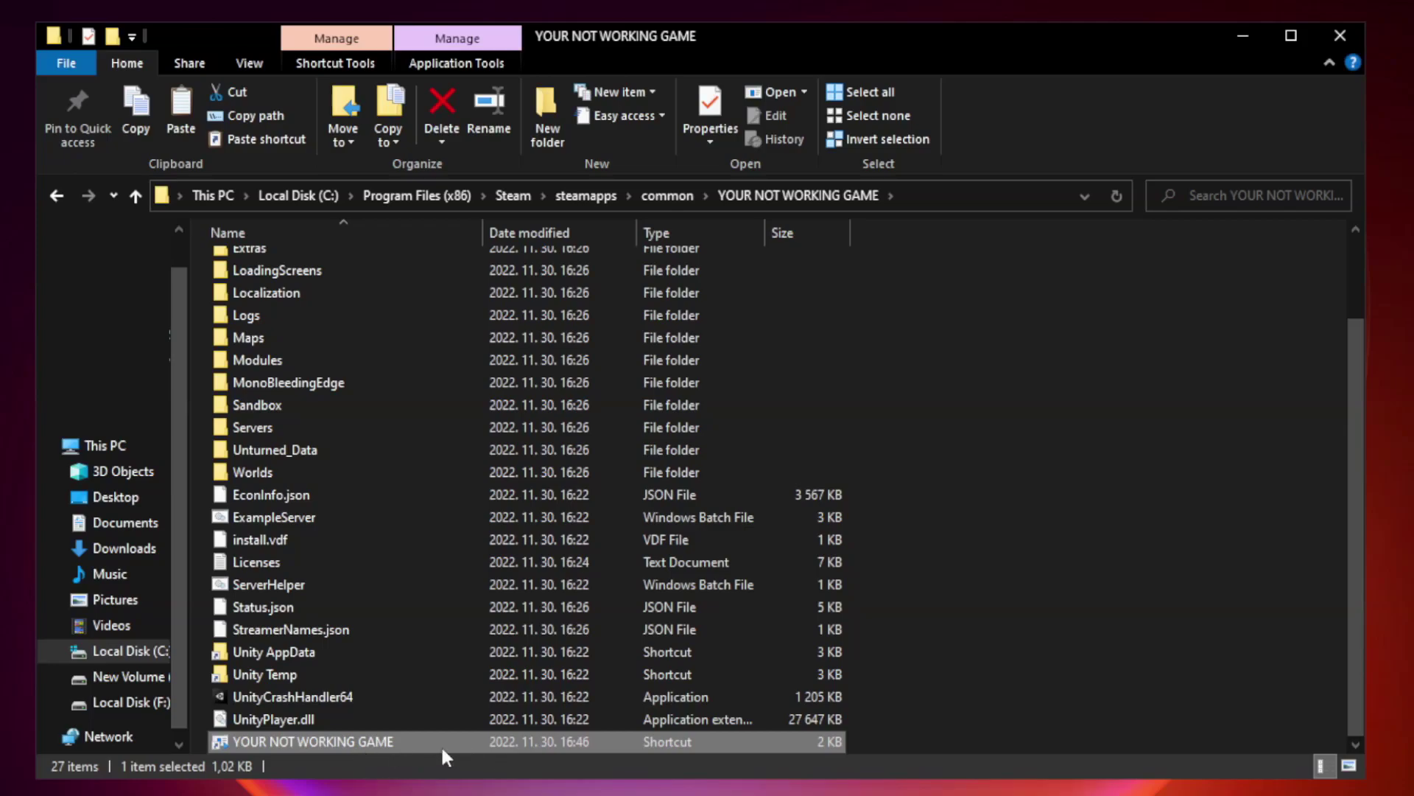
pyautogui.rightClick(480, 740)
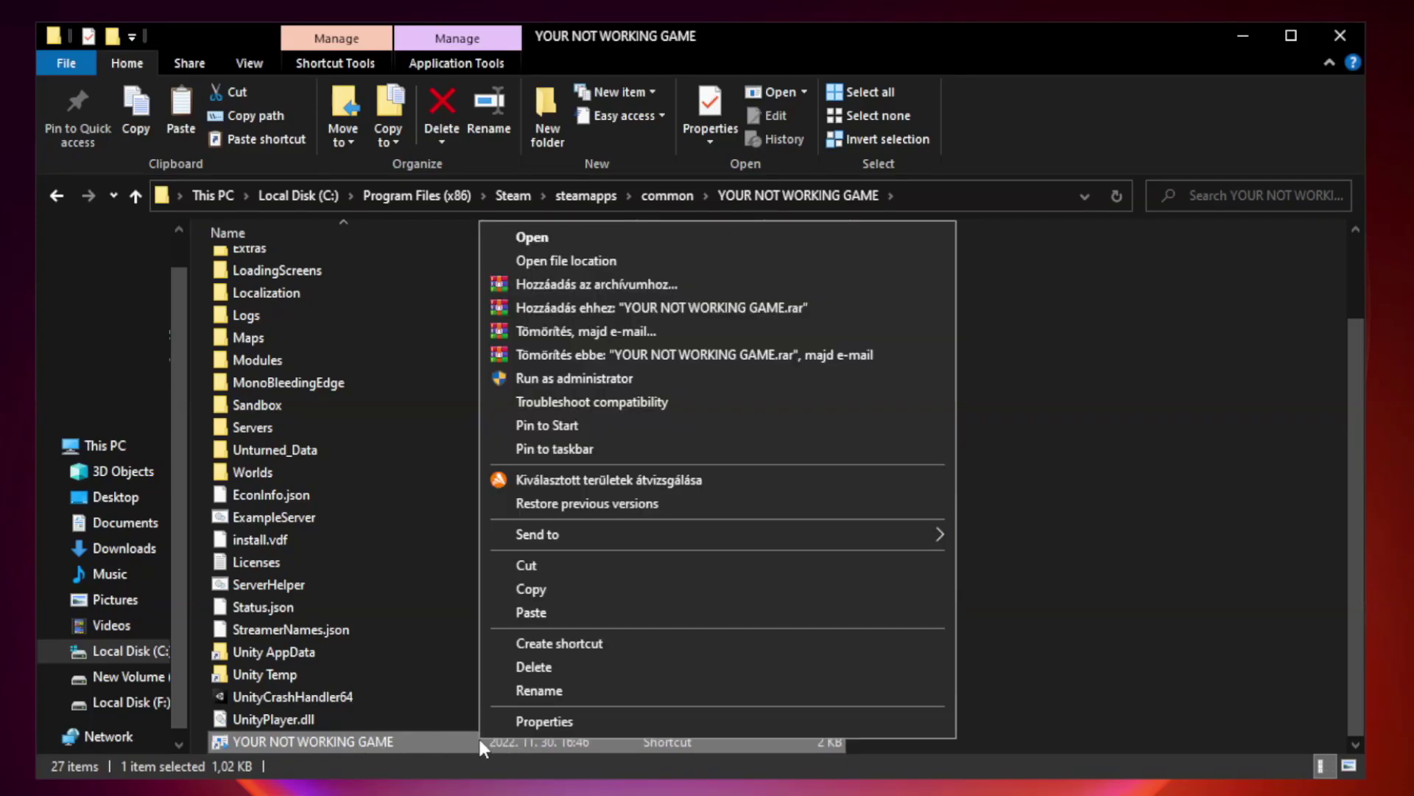
pyautogui.click(712, 722)
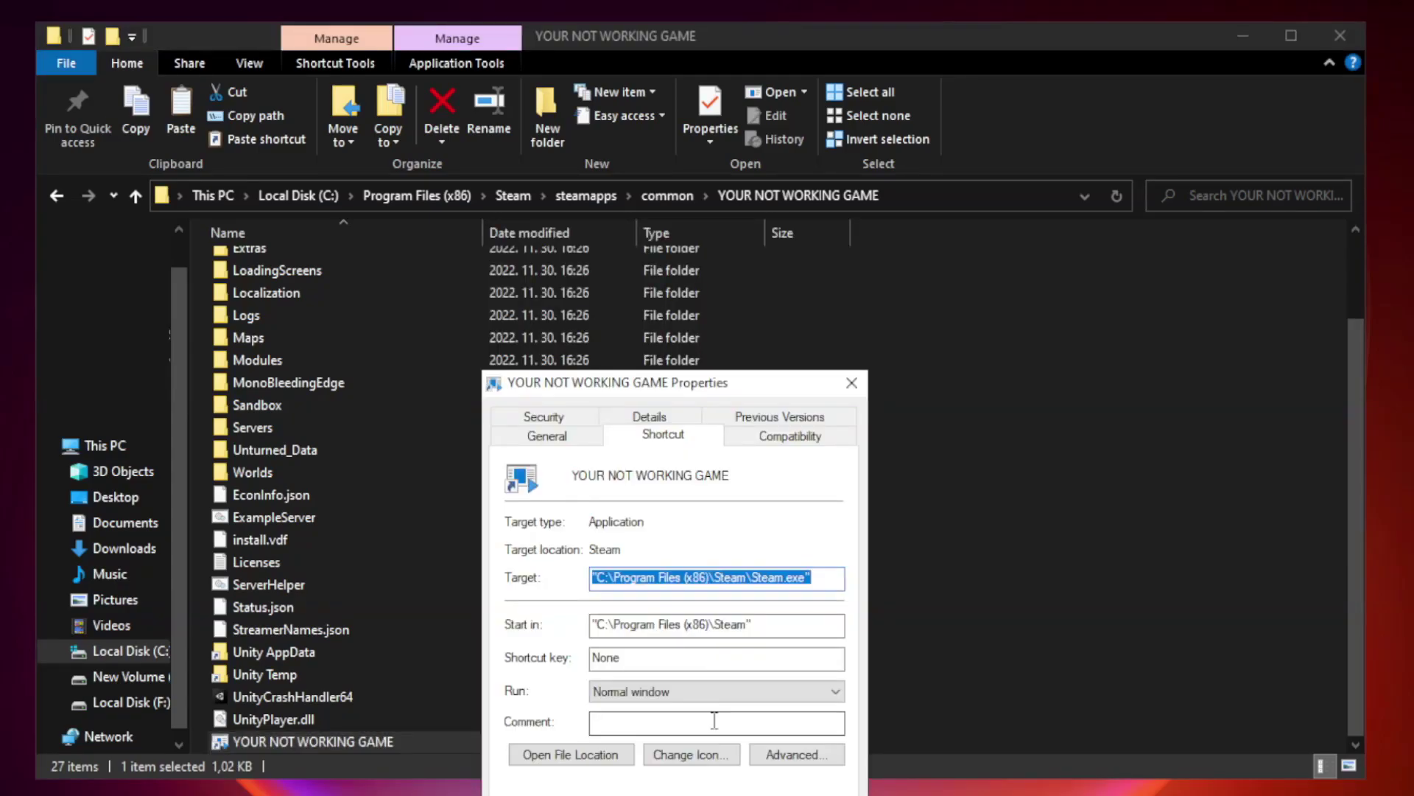
pyautogui.moveTo(703, 388); pyautogui.dragTo(700, 159)
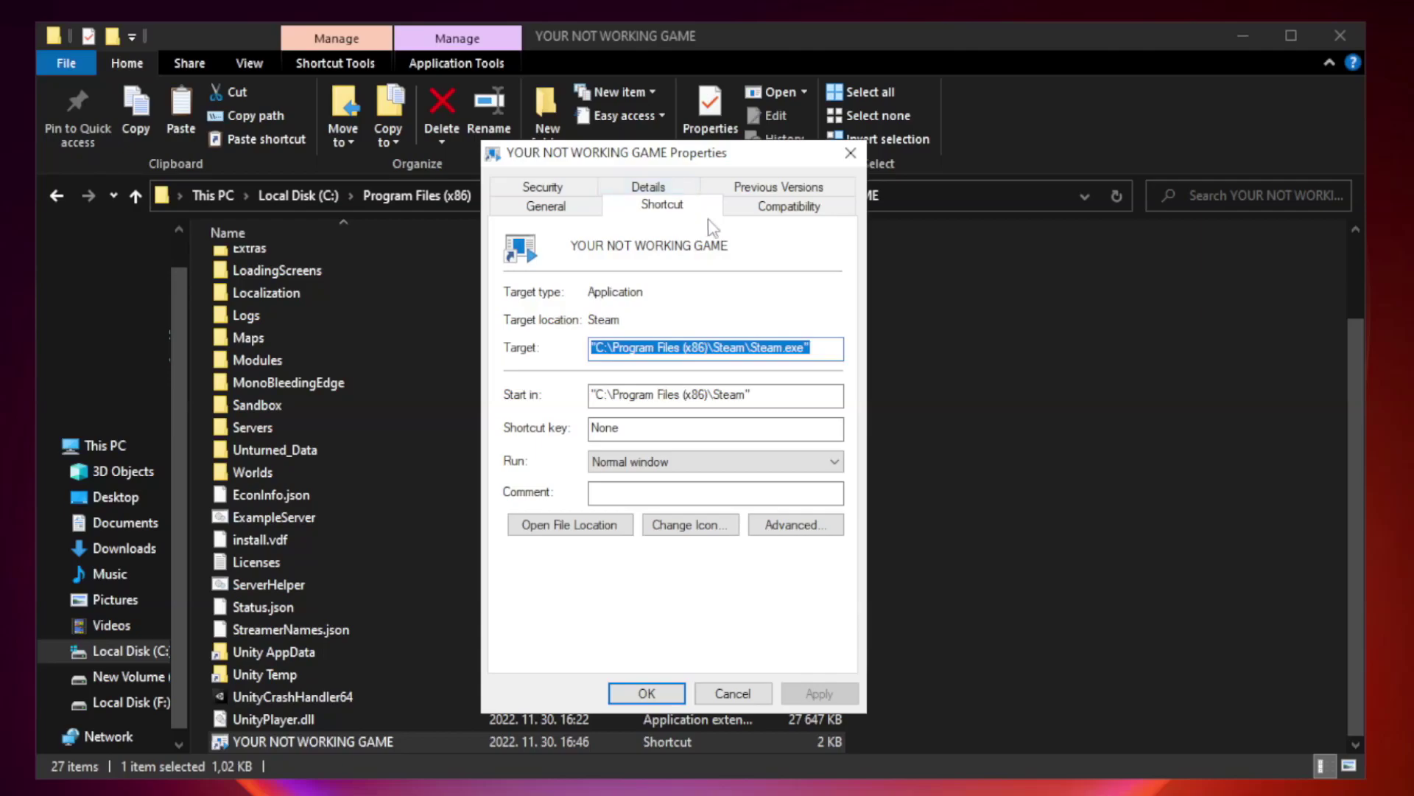
# - Set the shortcut to Windows 8 compatibility mode, no fullscreen optimizations, run as administrator, and apply
pyautogui.click(785, 210)
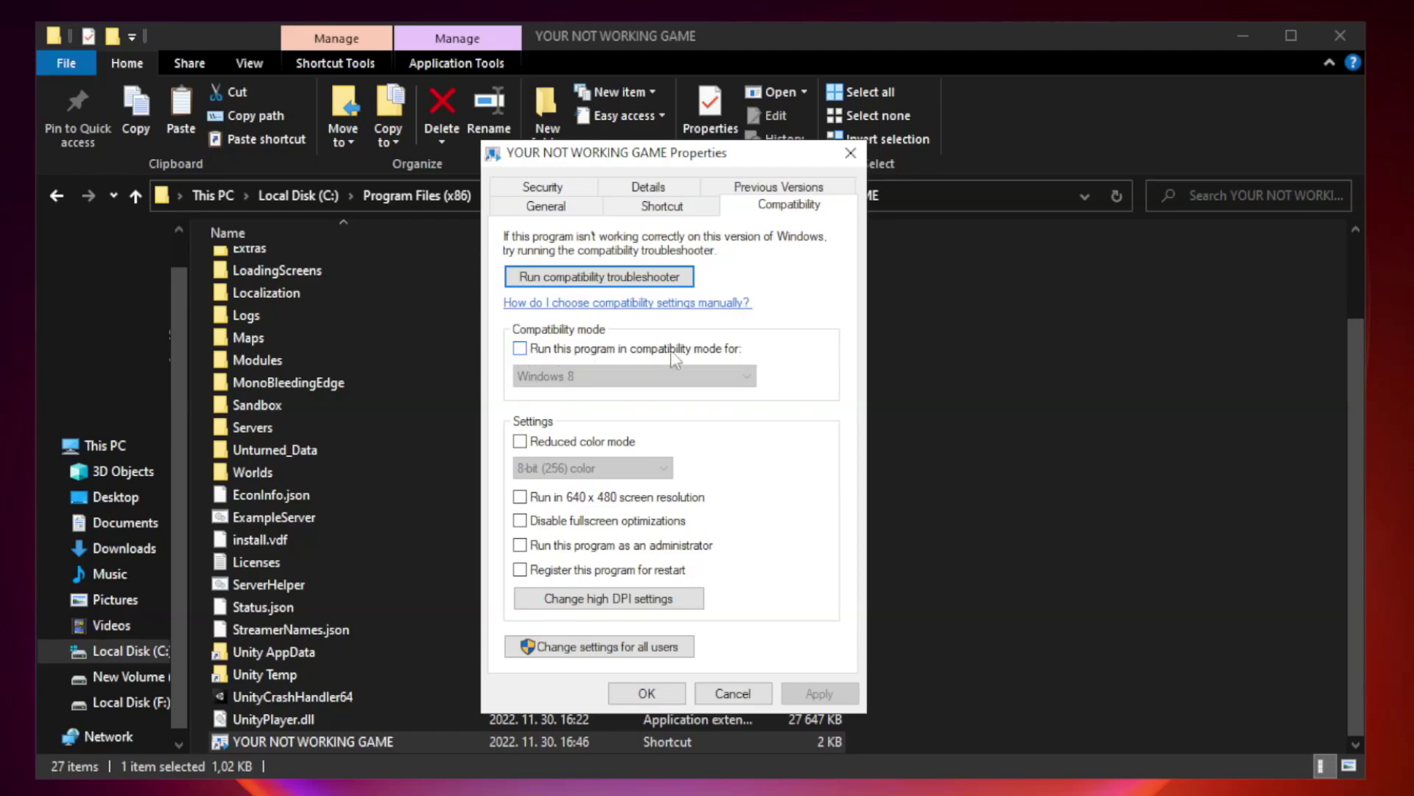
pyautogui.click(562, 350)
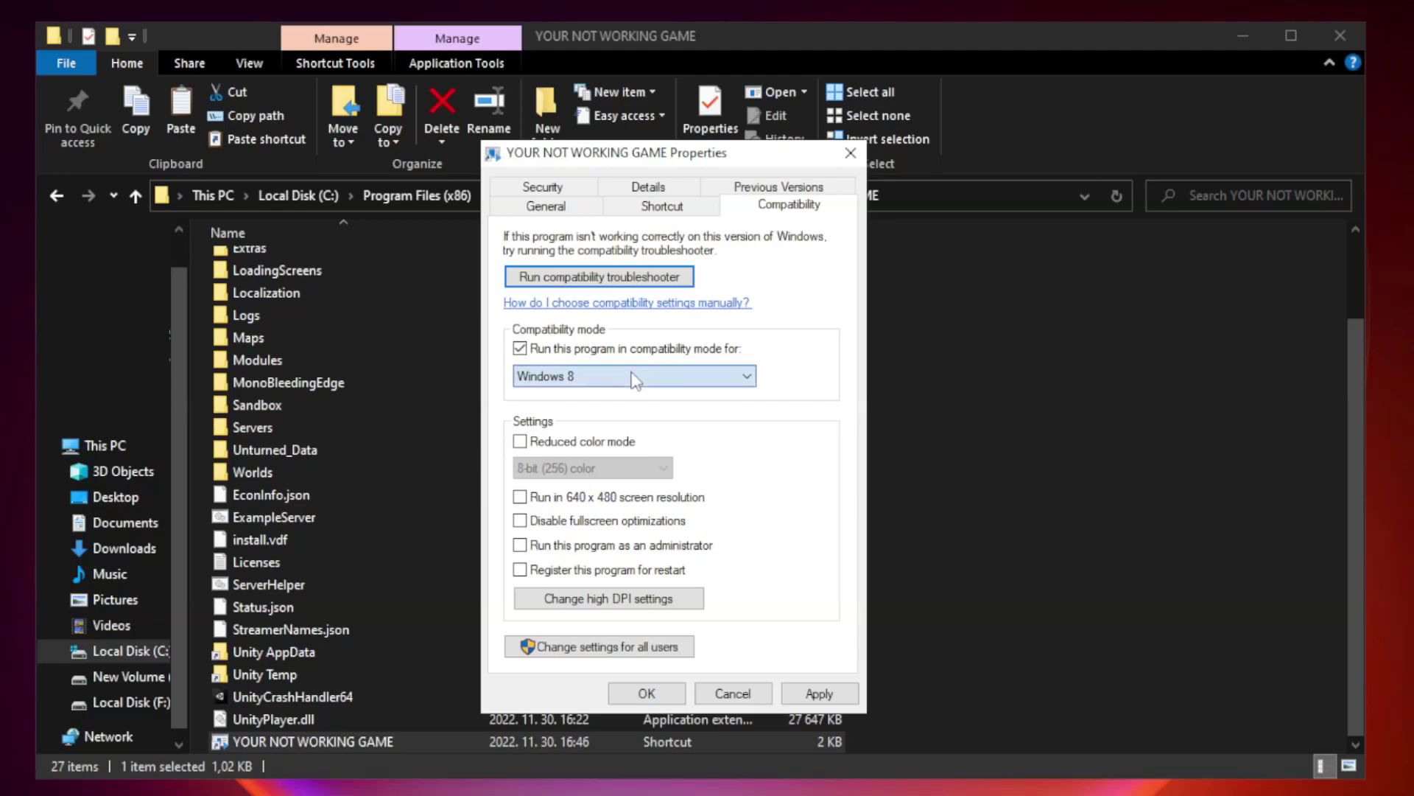
pyautogui.click(588, 374)
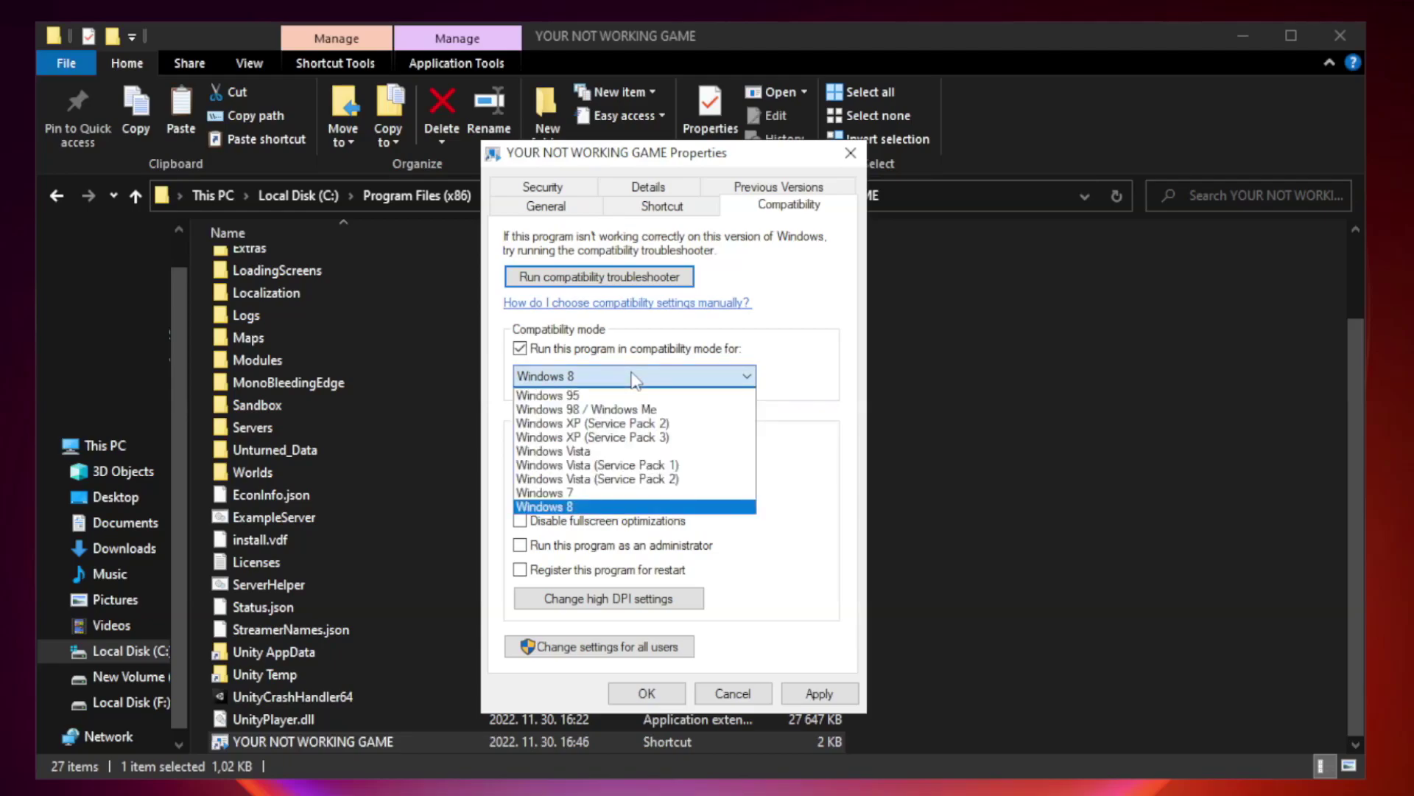
pyautogui.click(598, 507)
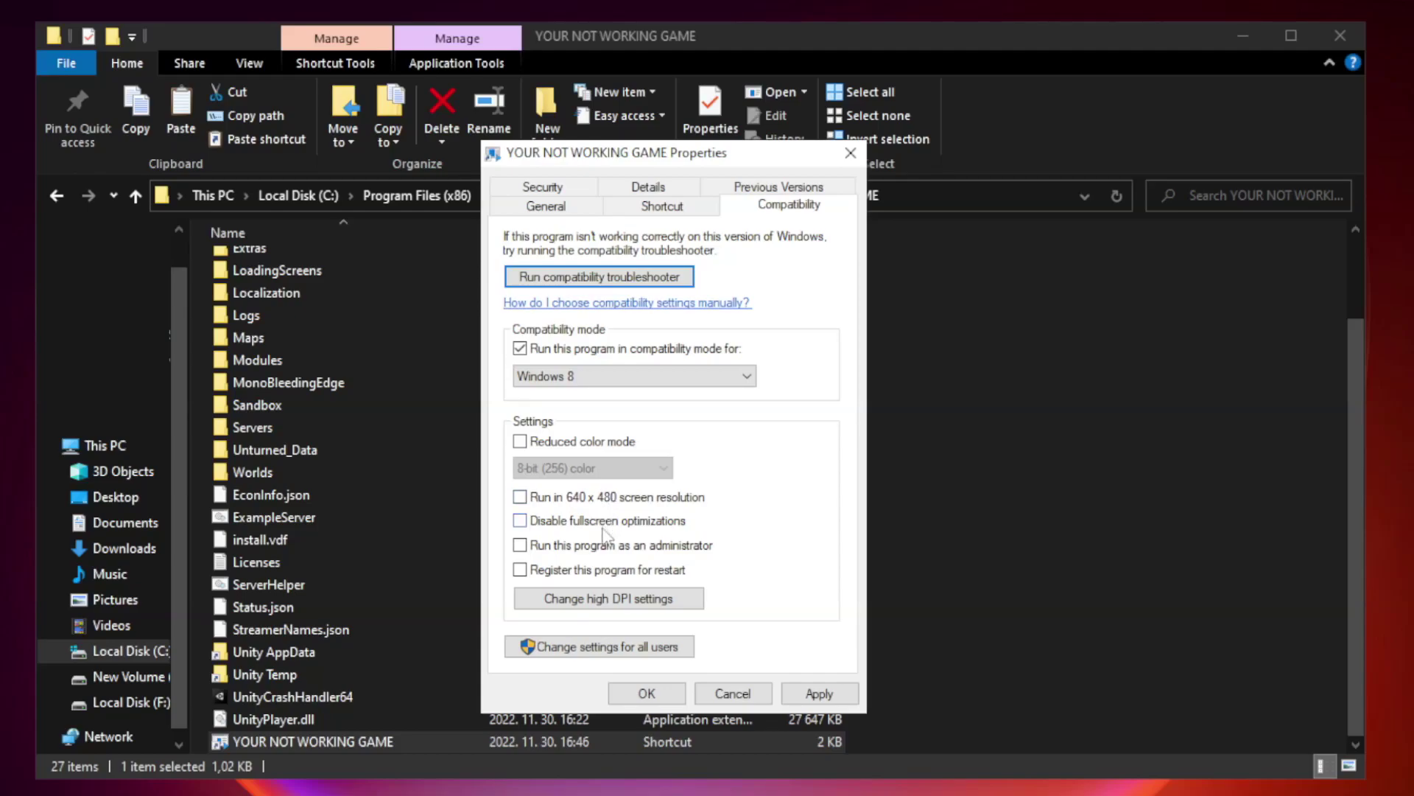
pyautogui.click(554, 525)
pyautogui.click(556, 552)
pyautogui.click(825, 695)
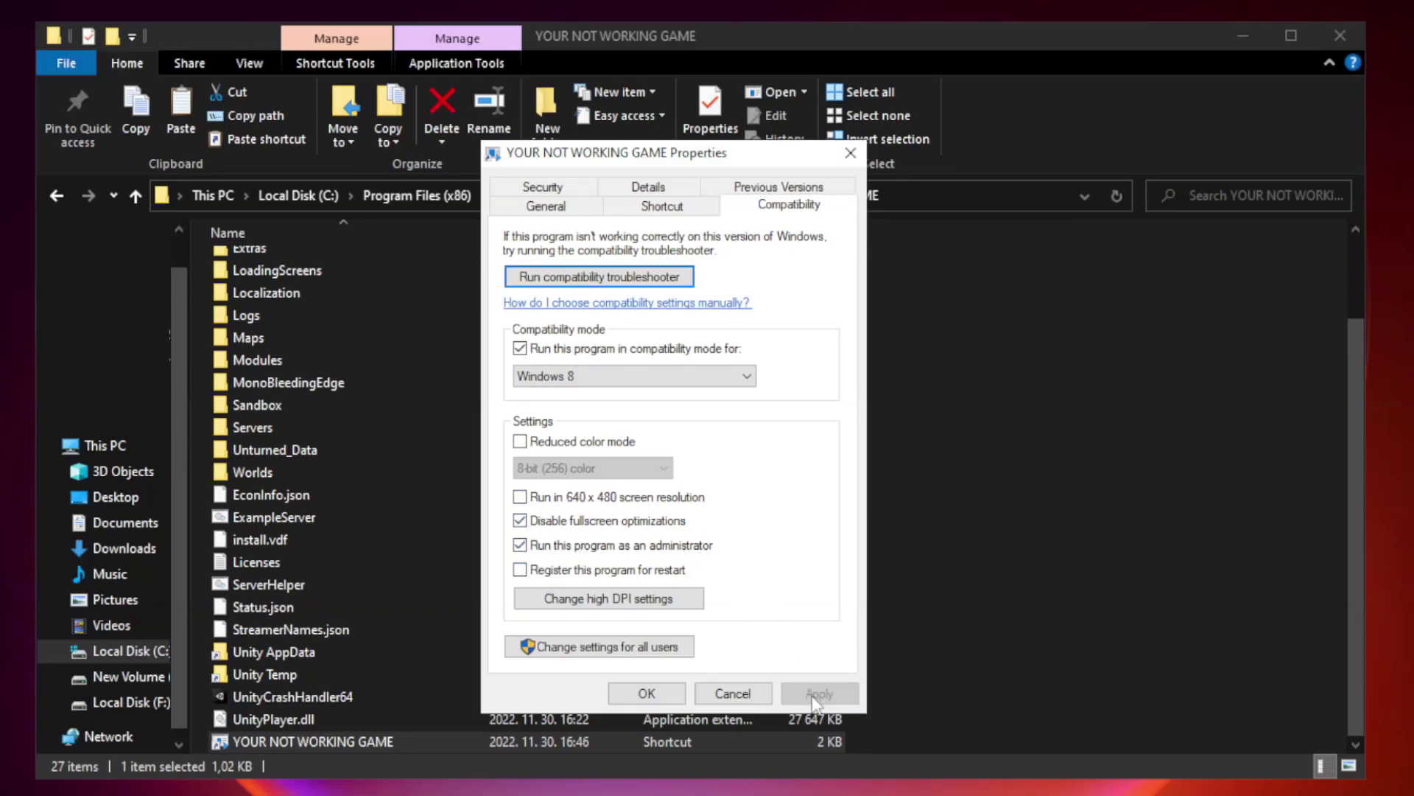
pyautogui.click(646, 694)
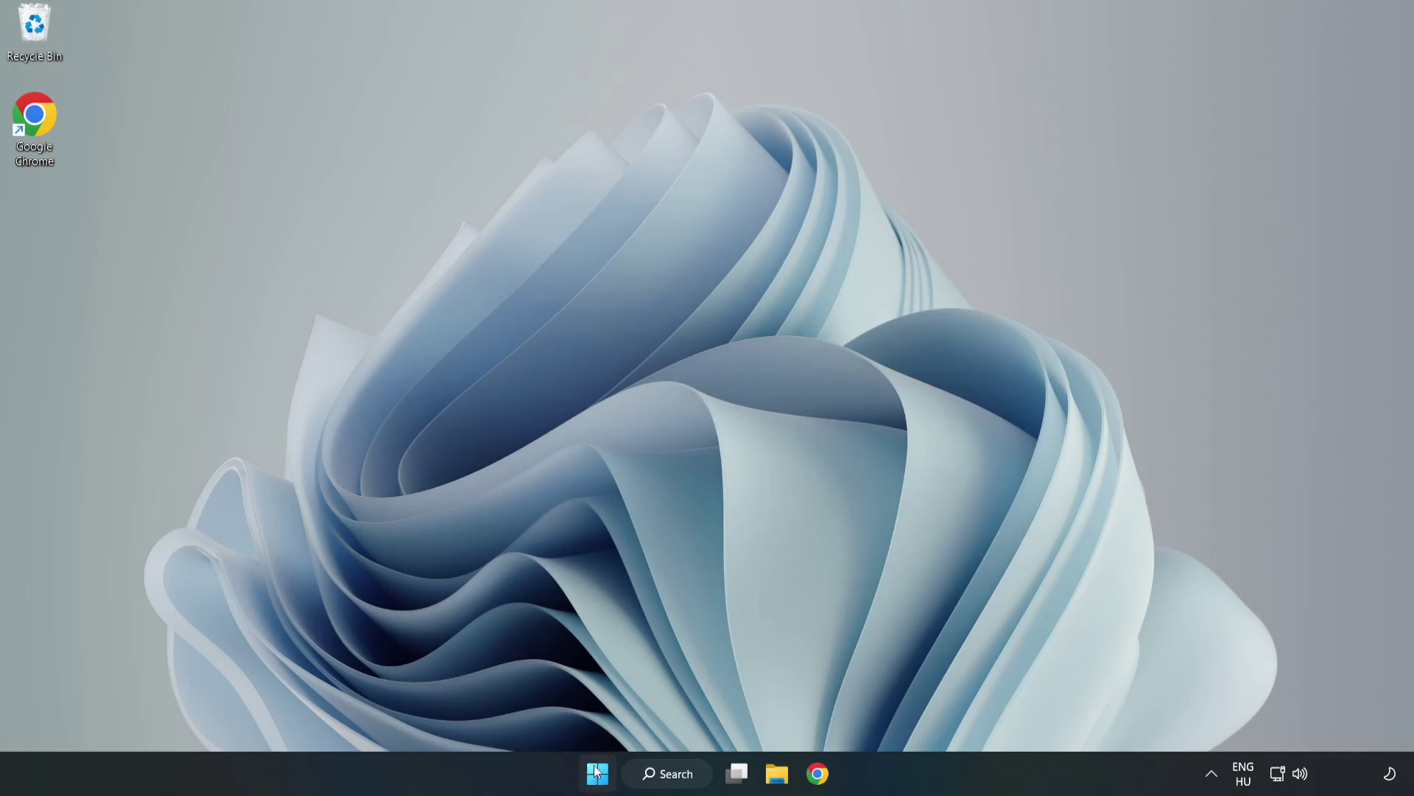
# - Launch Task Manager from the Start button's right-click menu
pyautogui.rightClick(600, 776)
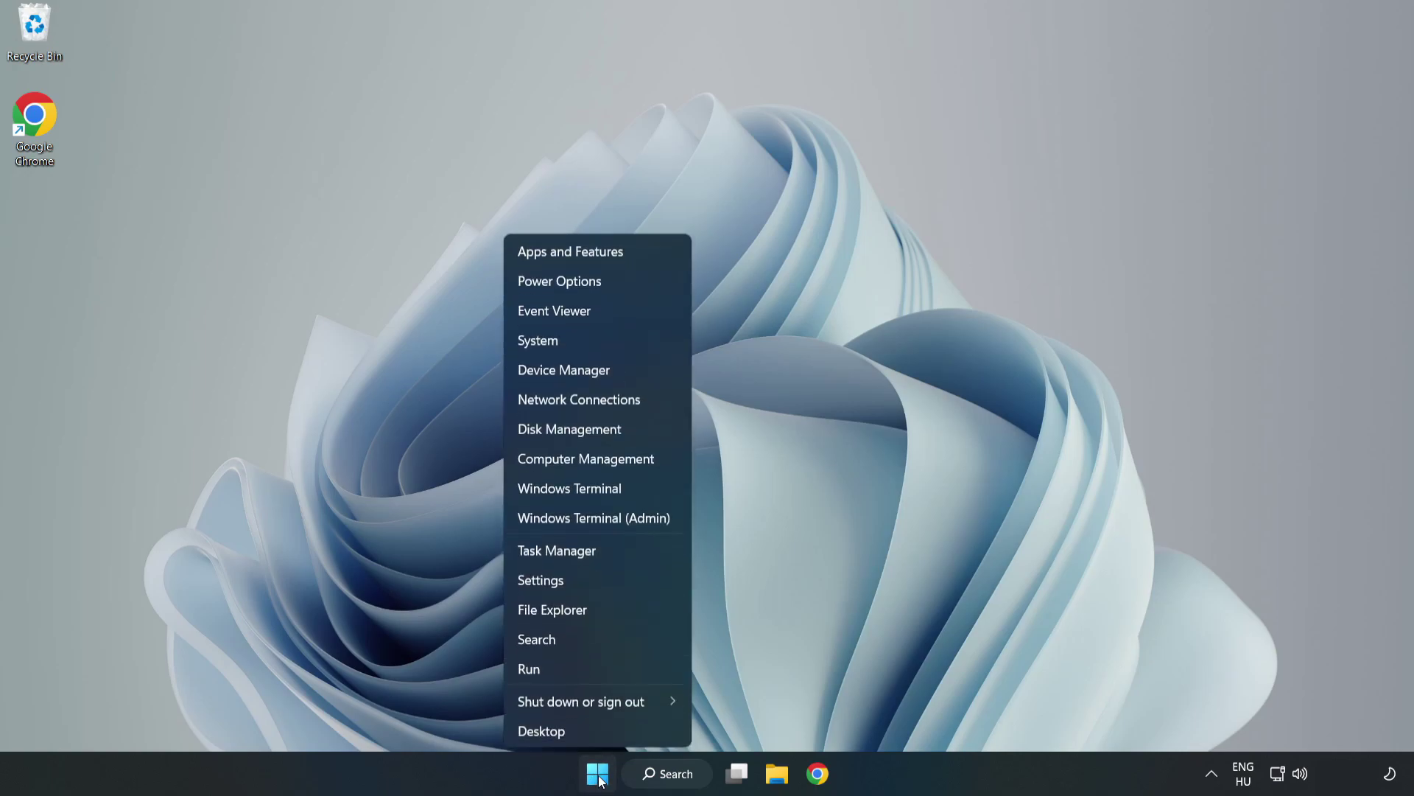
pyautogui.click(596, 554)
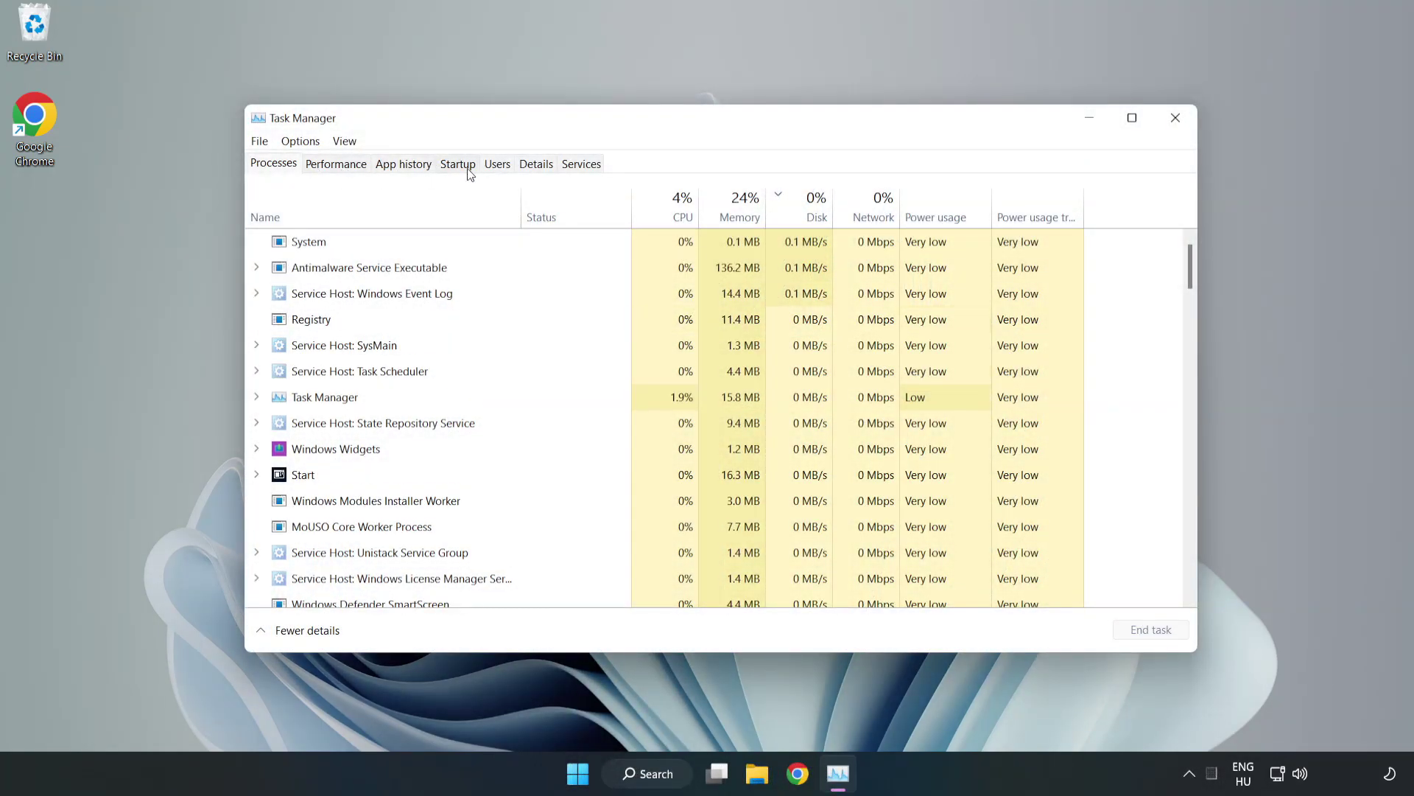
# - Disable Cortana, Microsoft Edge, Microsoft Teams and Phone Link at startup, then close Task Manager
pyautogui.click(460, 168)
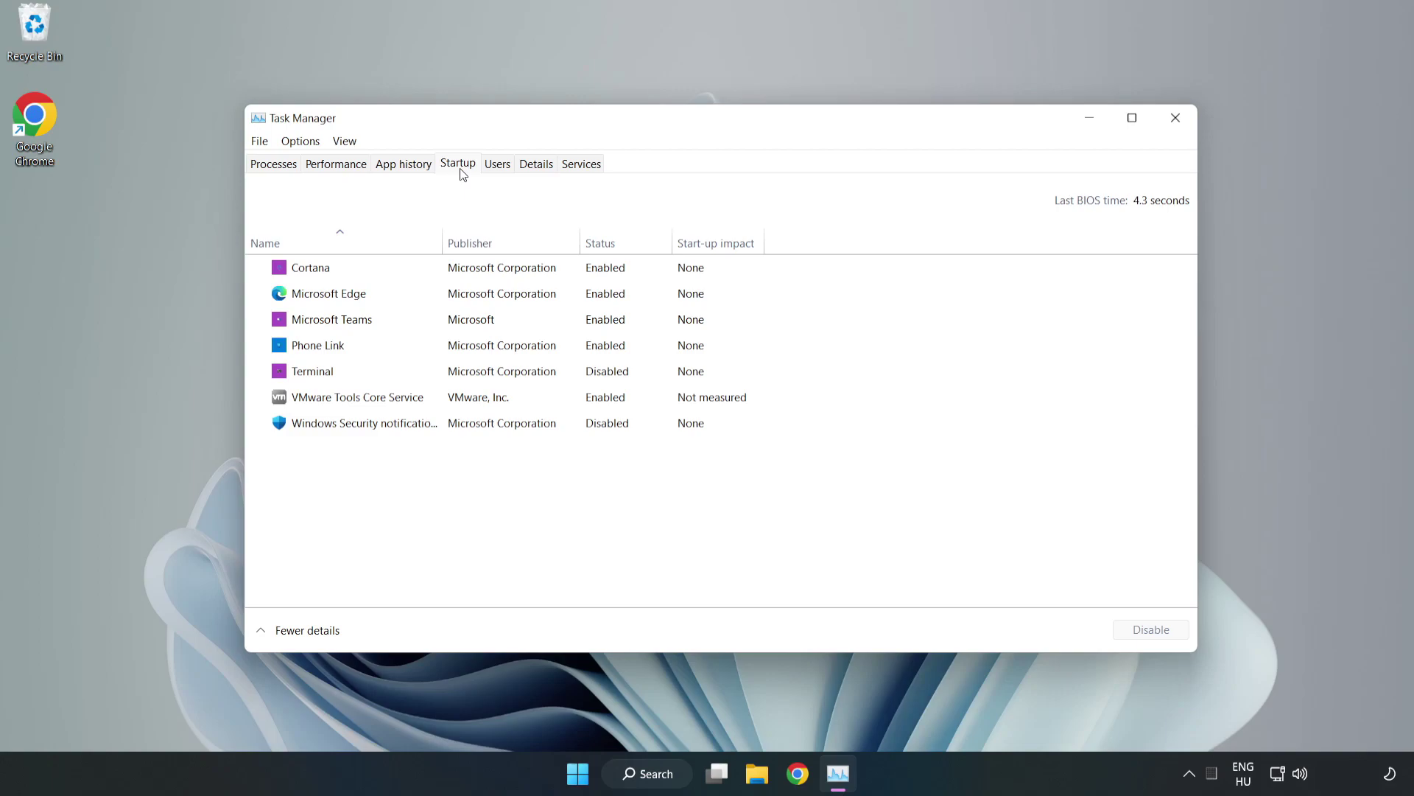
pyautogui.click(488, 277)
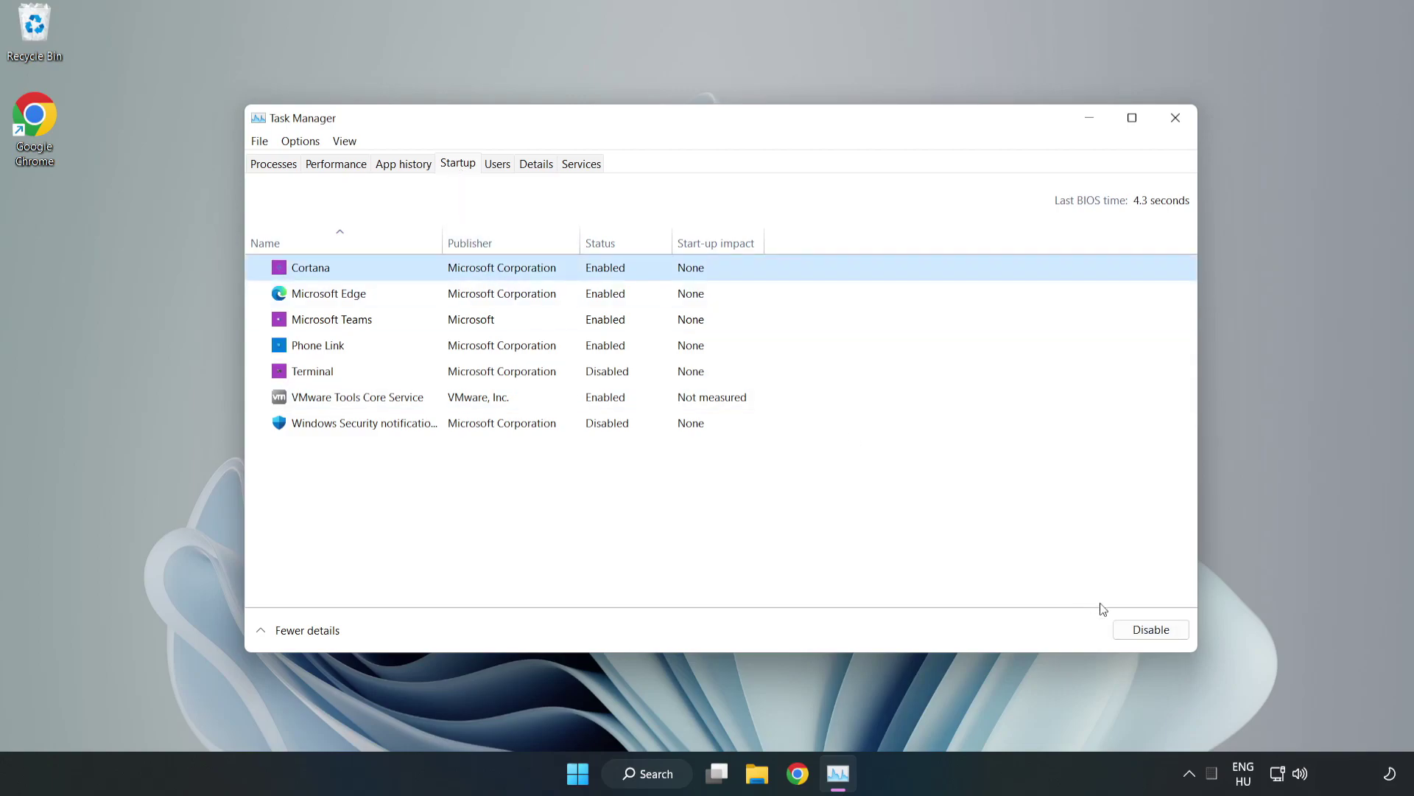
pyautogui.click(1138, 629)
pyautogui.click(613, 293)
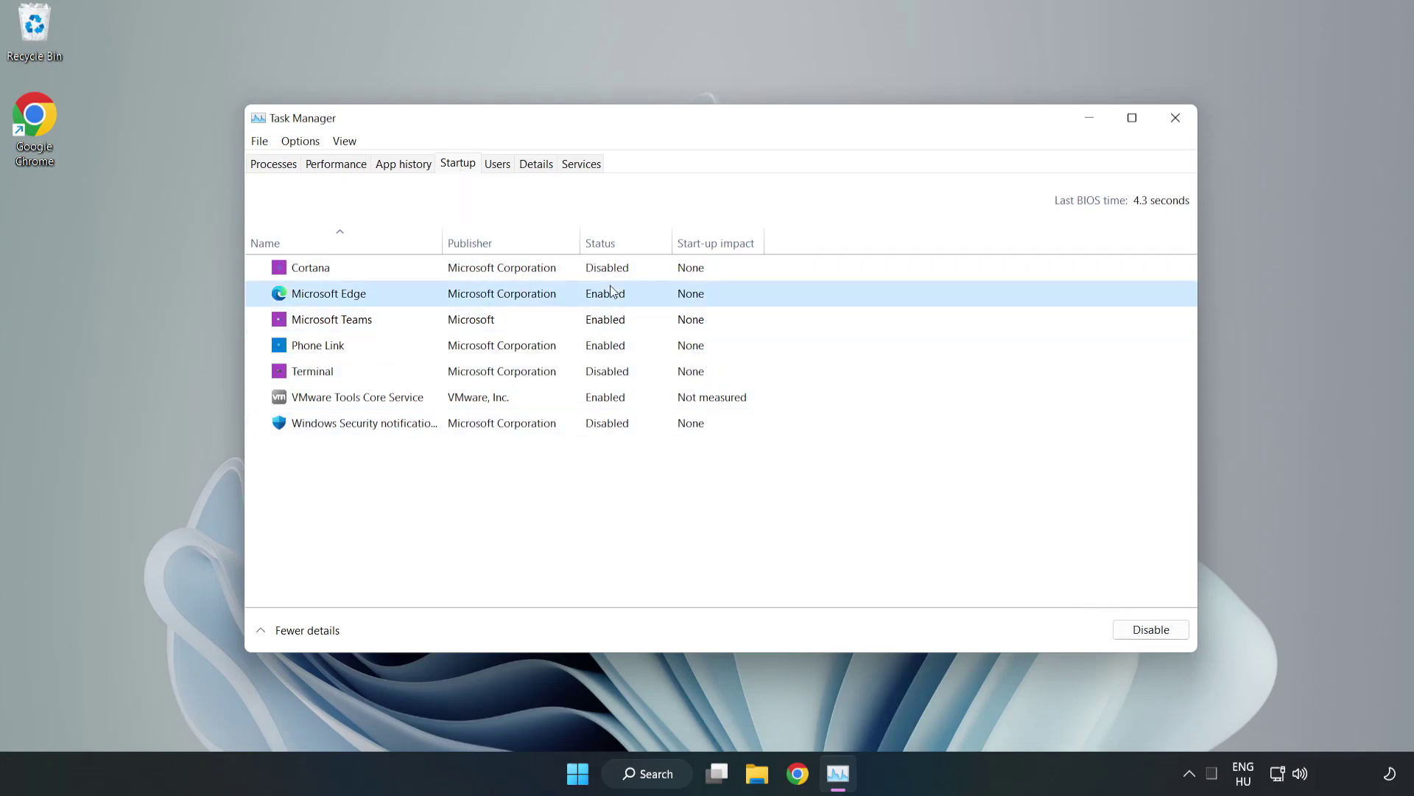
pyautogui.click(1136, 628)
pyautogui.click(486, 324)
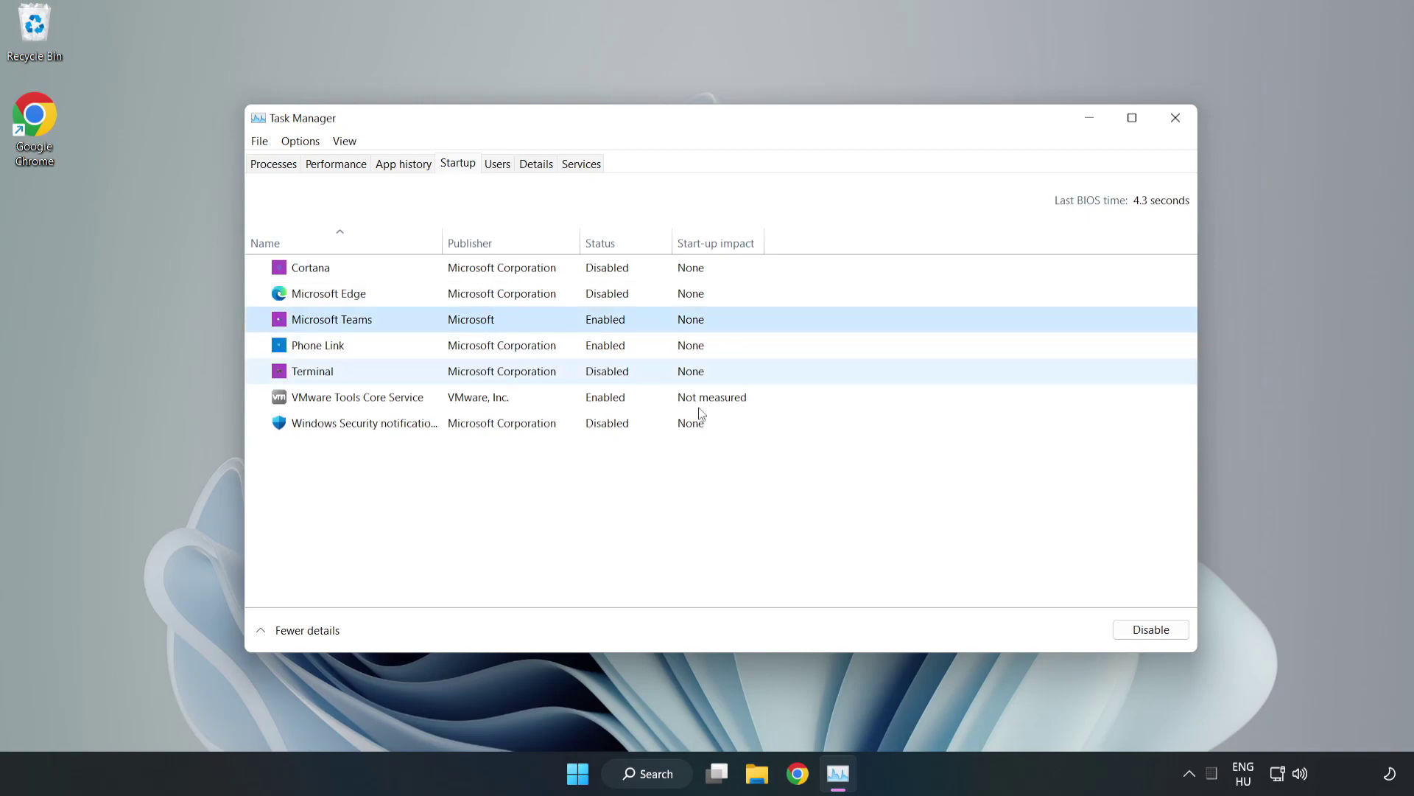
pyautogui.click(1144, 632)
pyautogui.click(472, 348)
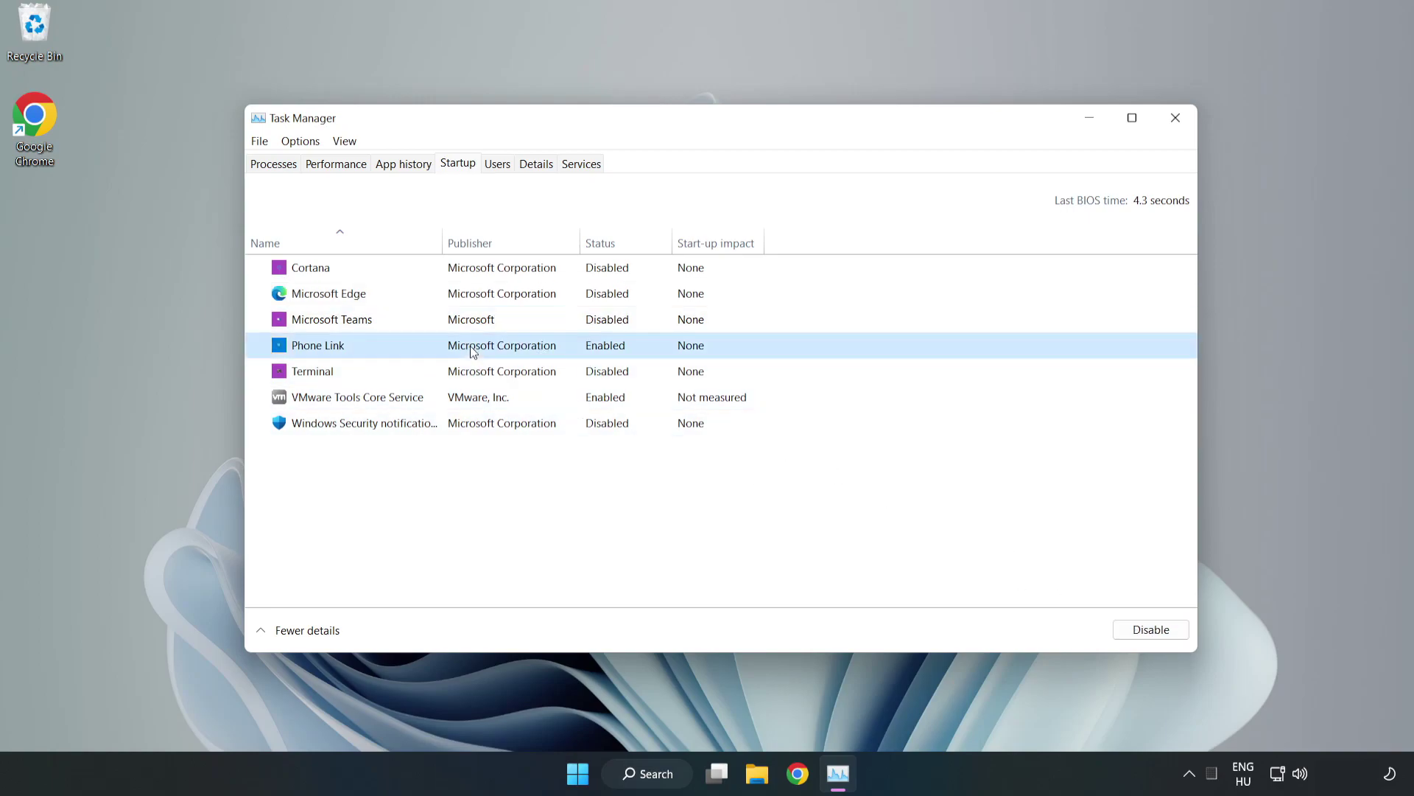
pyautogui.click(1135, 632)
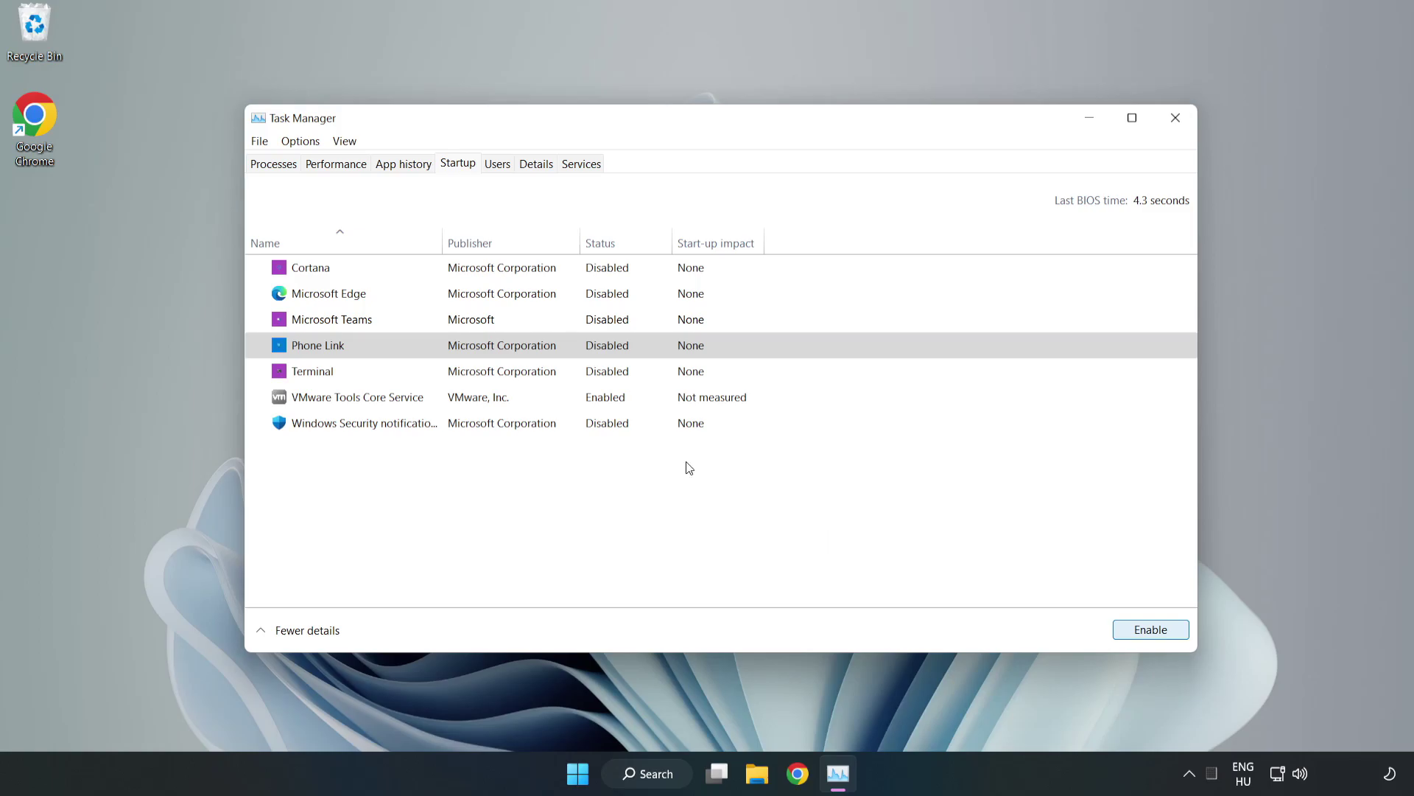
pyautogui.click(1177, 121)
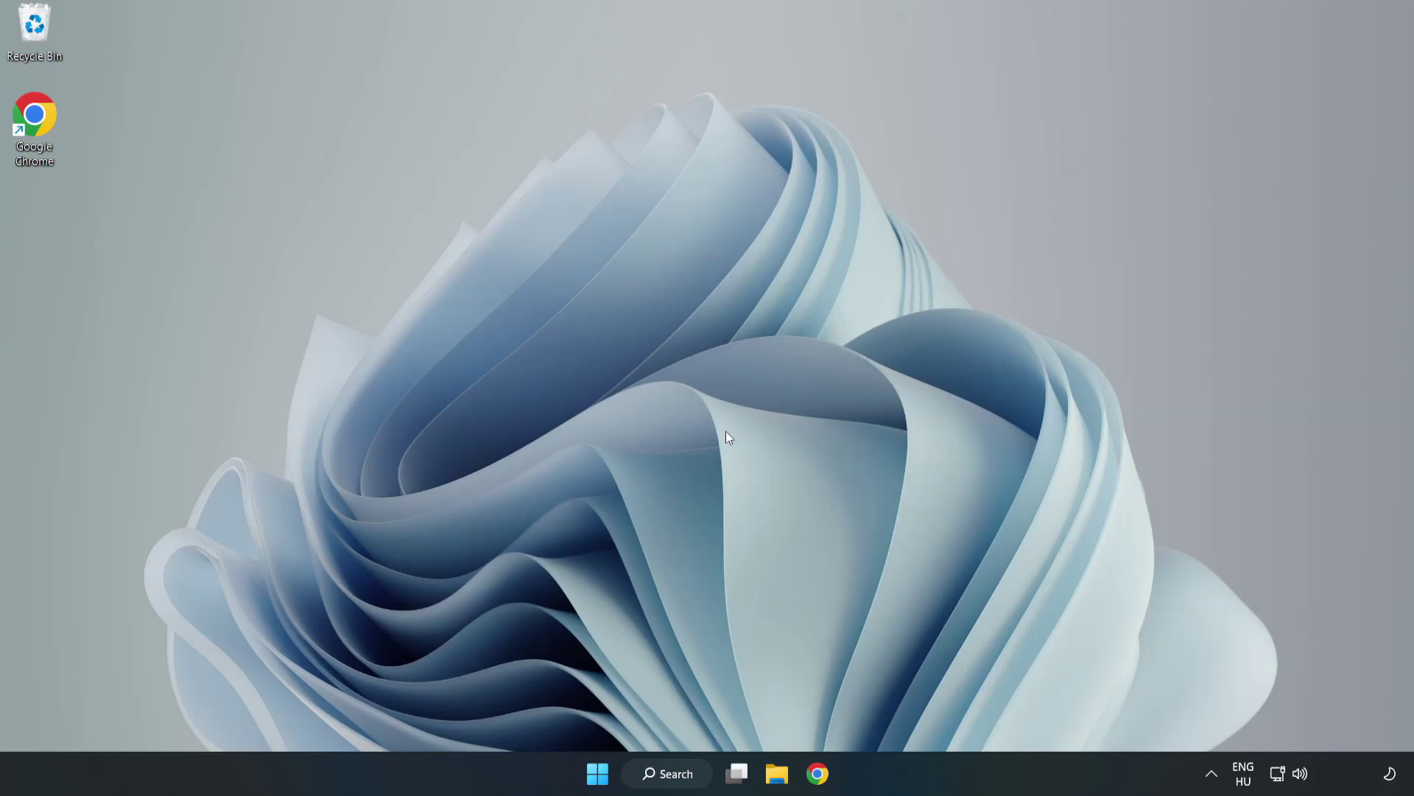
# - Download the DirectX End-User Runtime Web Installer, dxwebsetup.exe, from Microsoft's page in Chrome
pyautogui.click(816, 775)
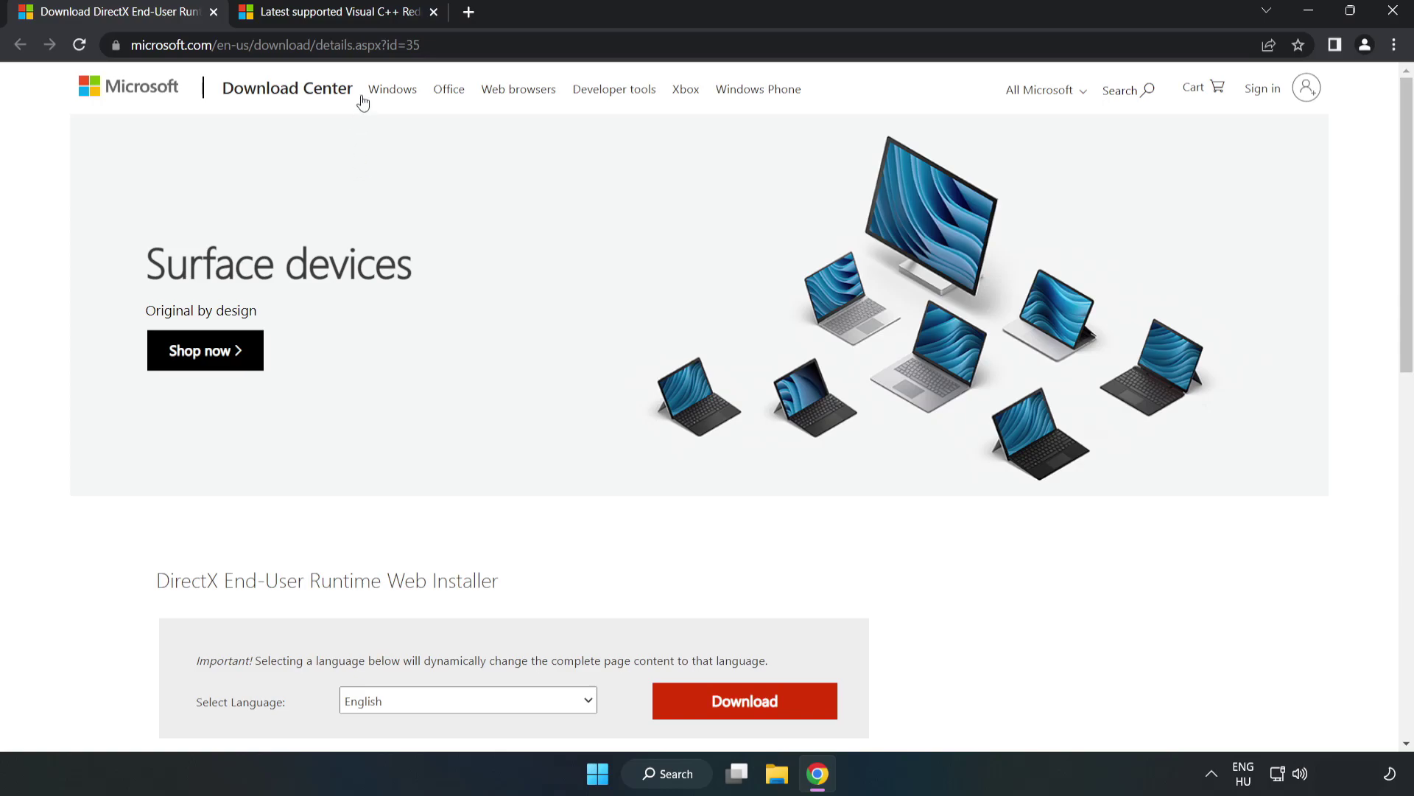
pyautogui.click(440, 46)
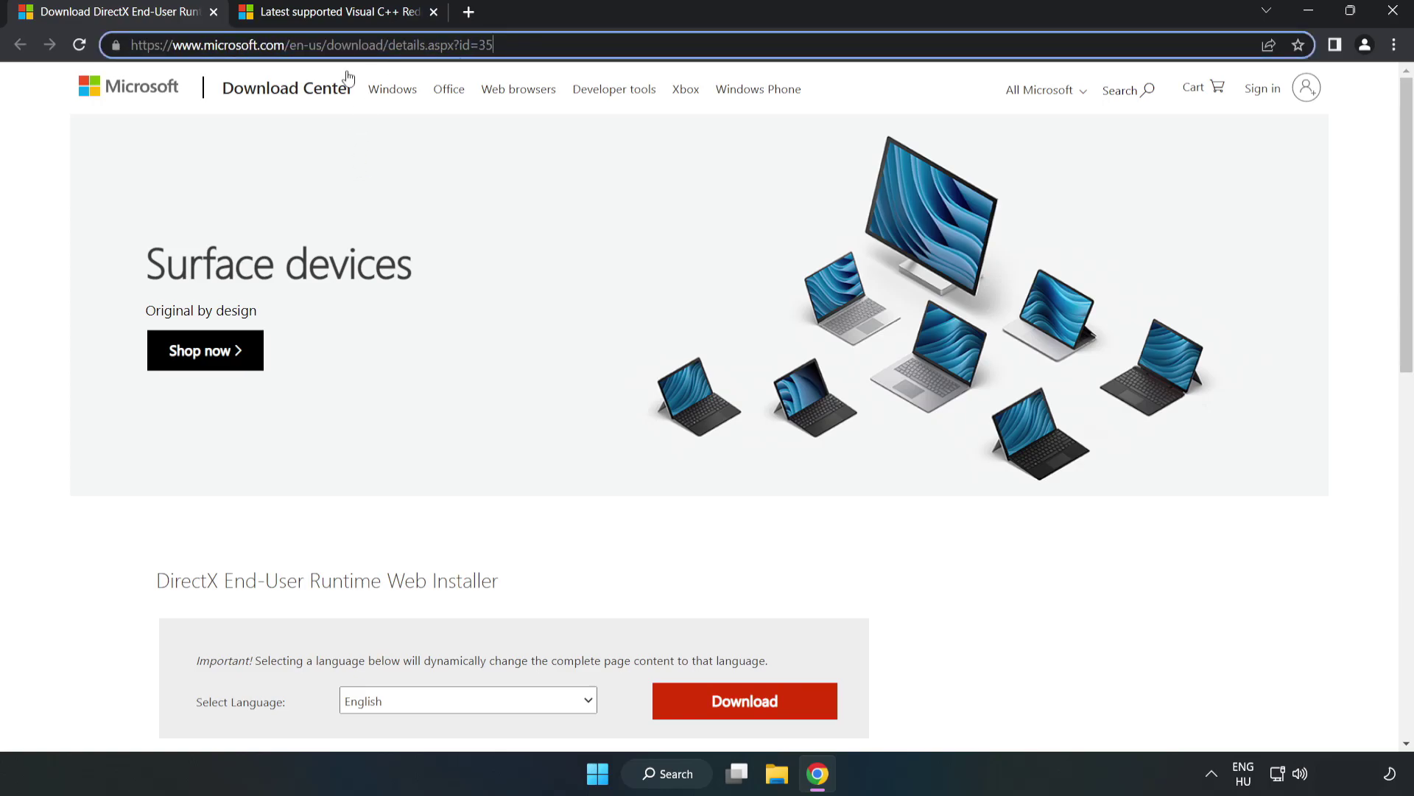
pyautogui.click(59, 169)
pyautogui.scroll(-3, 59, 168)
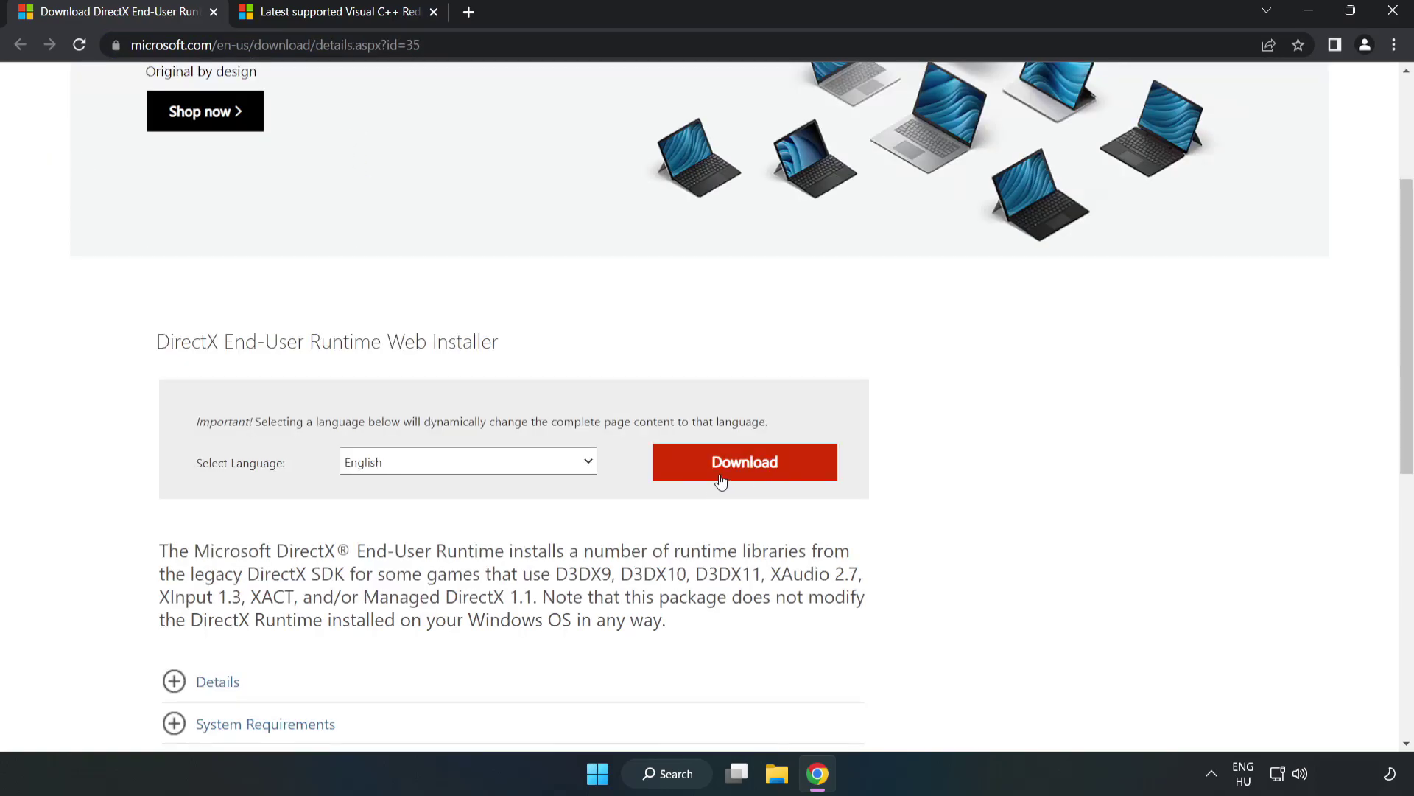
pyautogui.click(751, 475)
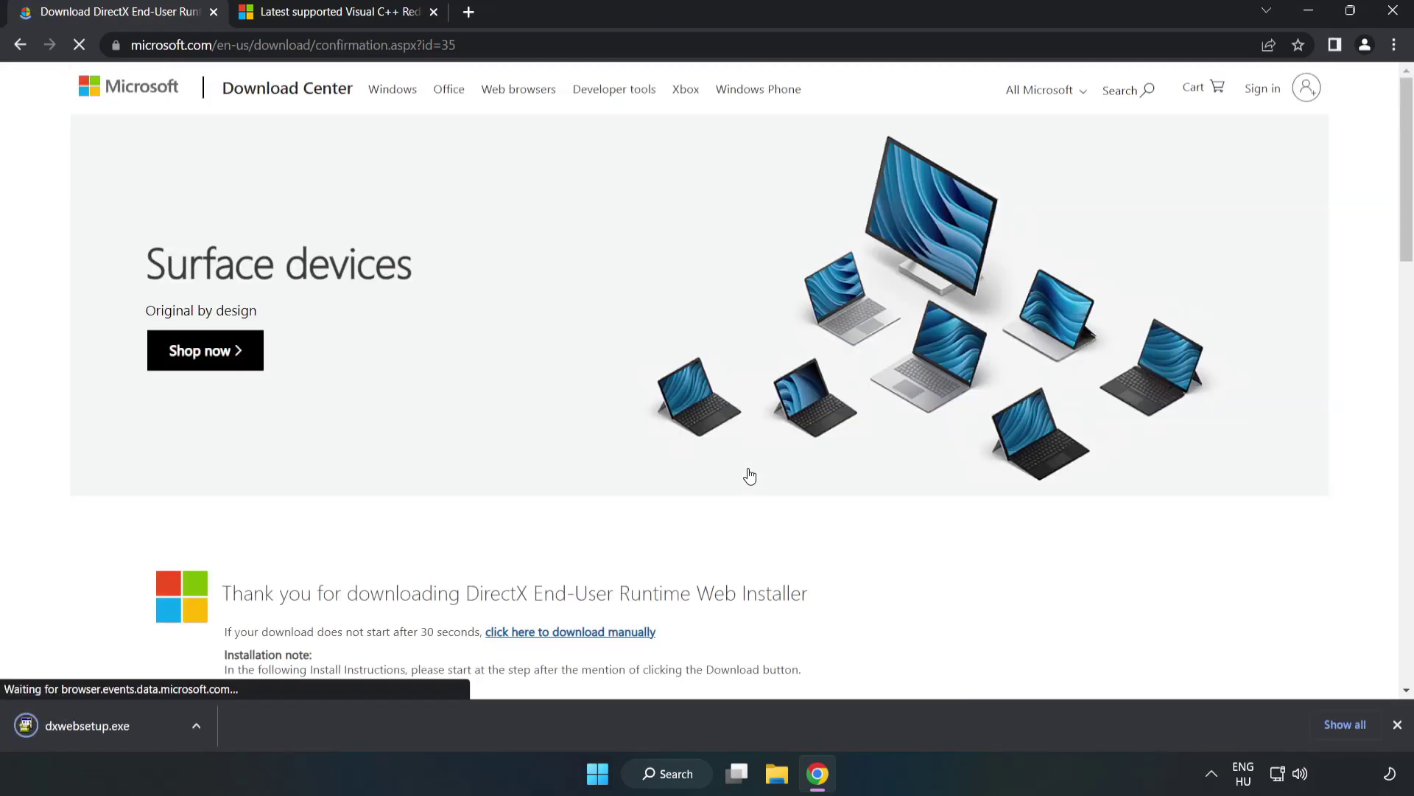
# - Run dxwebsetup.exe and accept the DirectX license agreement
pyautogui.click(104, 726)
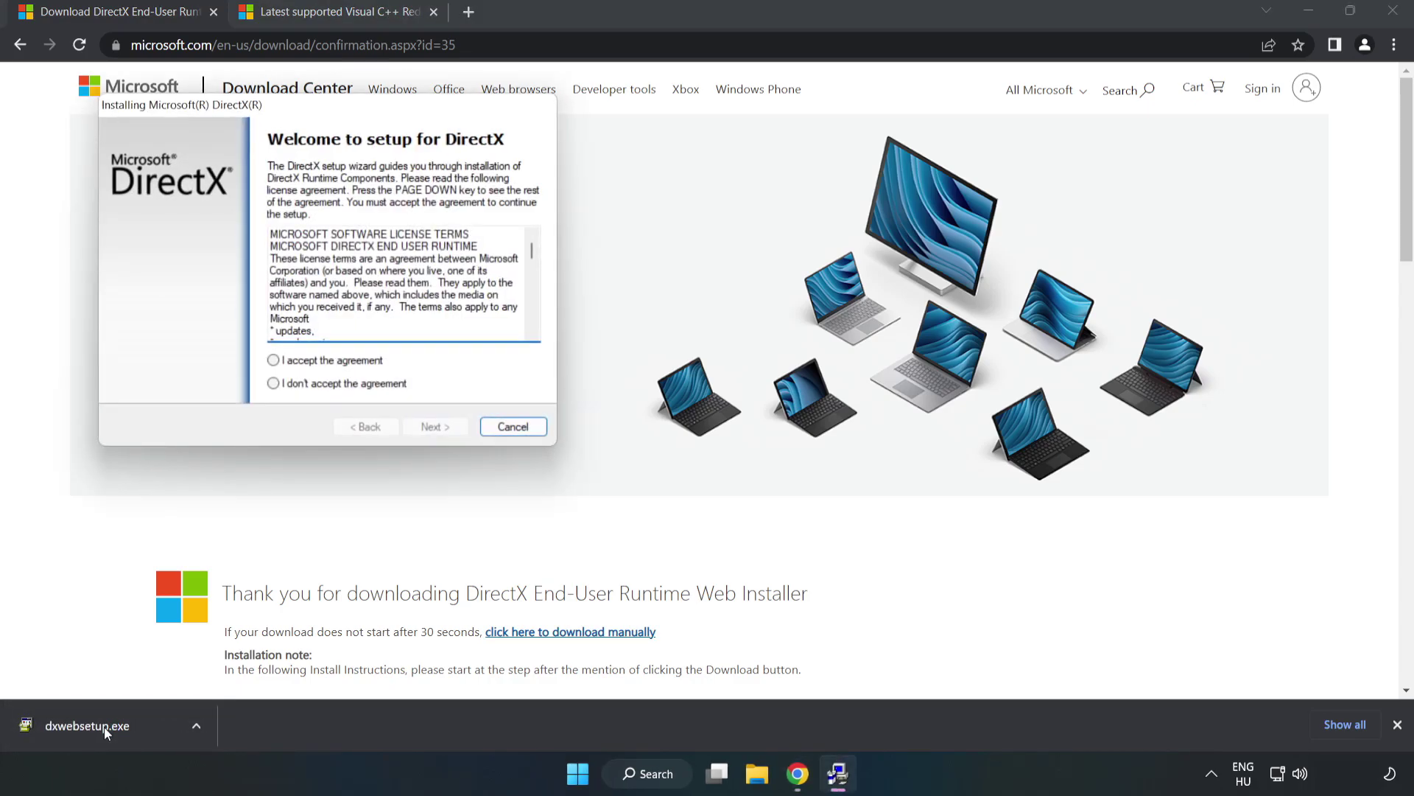
pyautogui.moveTo(323, 112); pyautogui.dragTo(690, 237)
pyautogui.moveTo(899, 375); pyautogui.dragTo(887, 449)
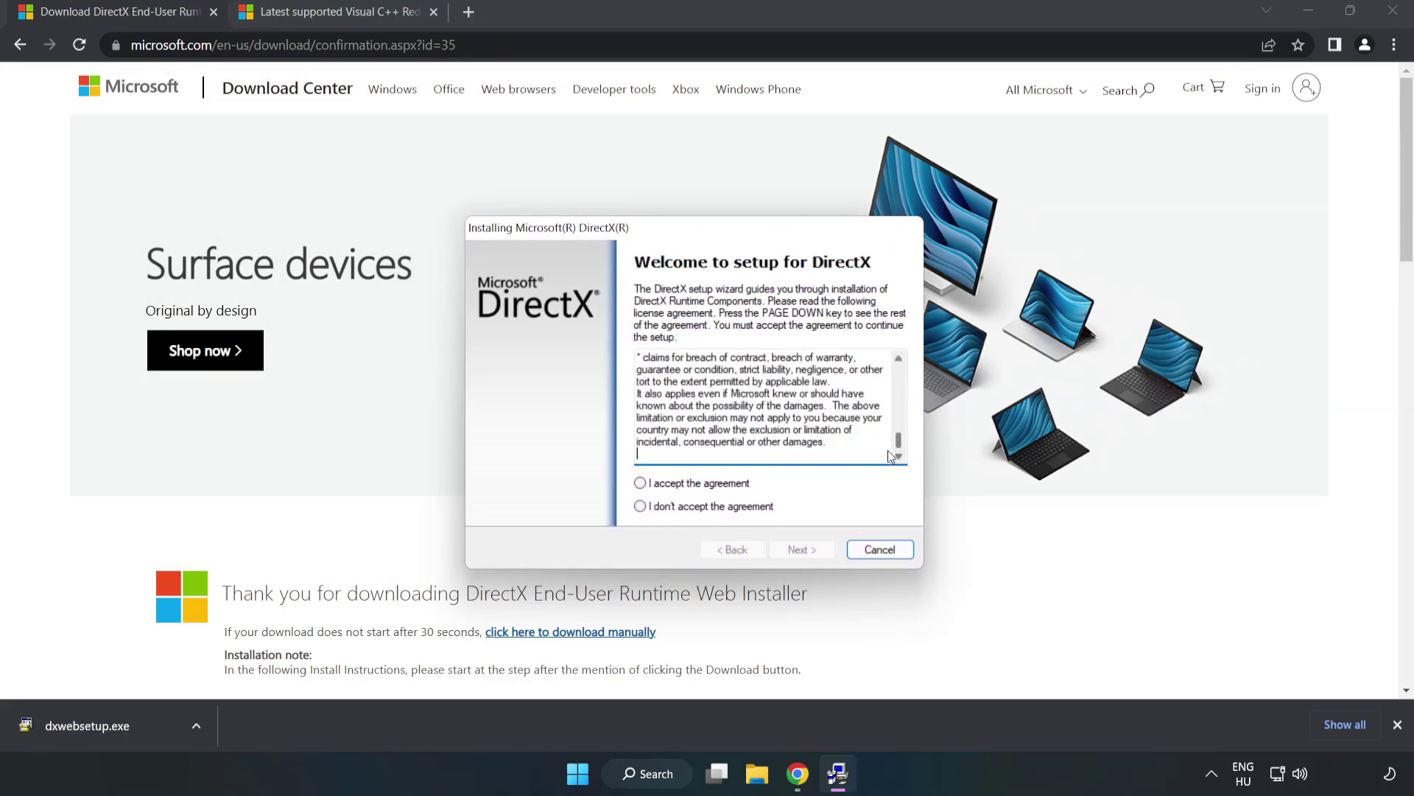
pyautogui.click(652, 485)
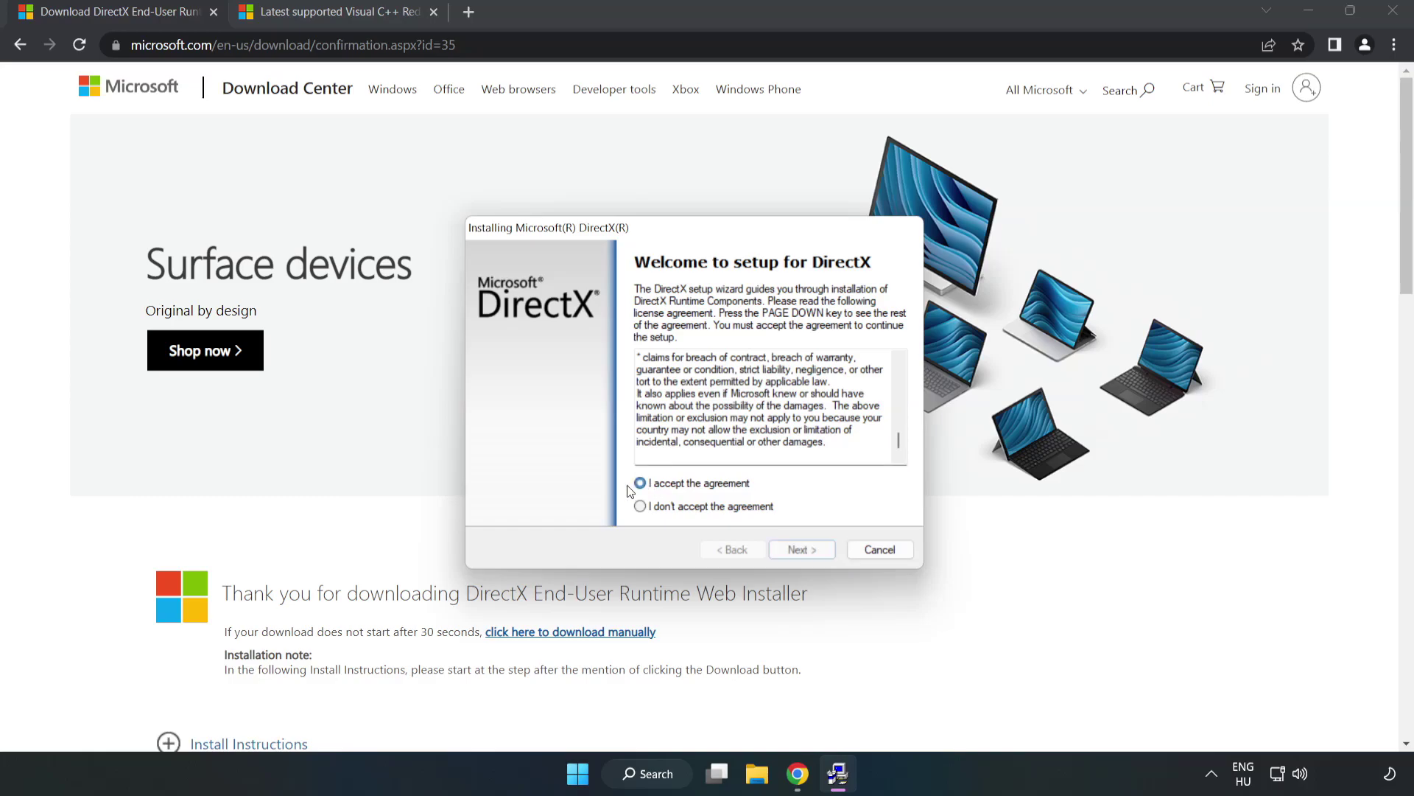
pyautogui.click(807, 554)
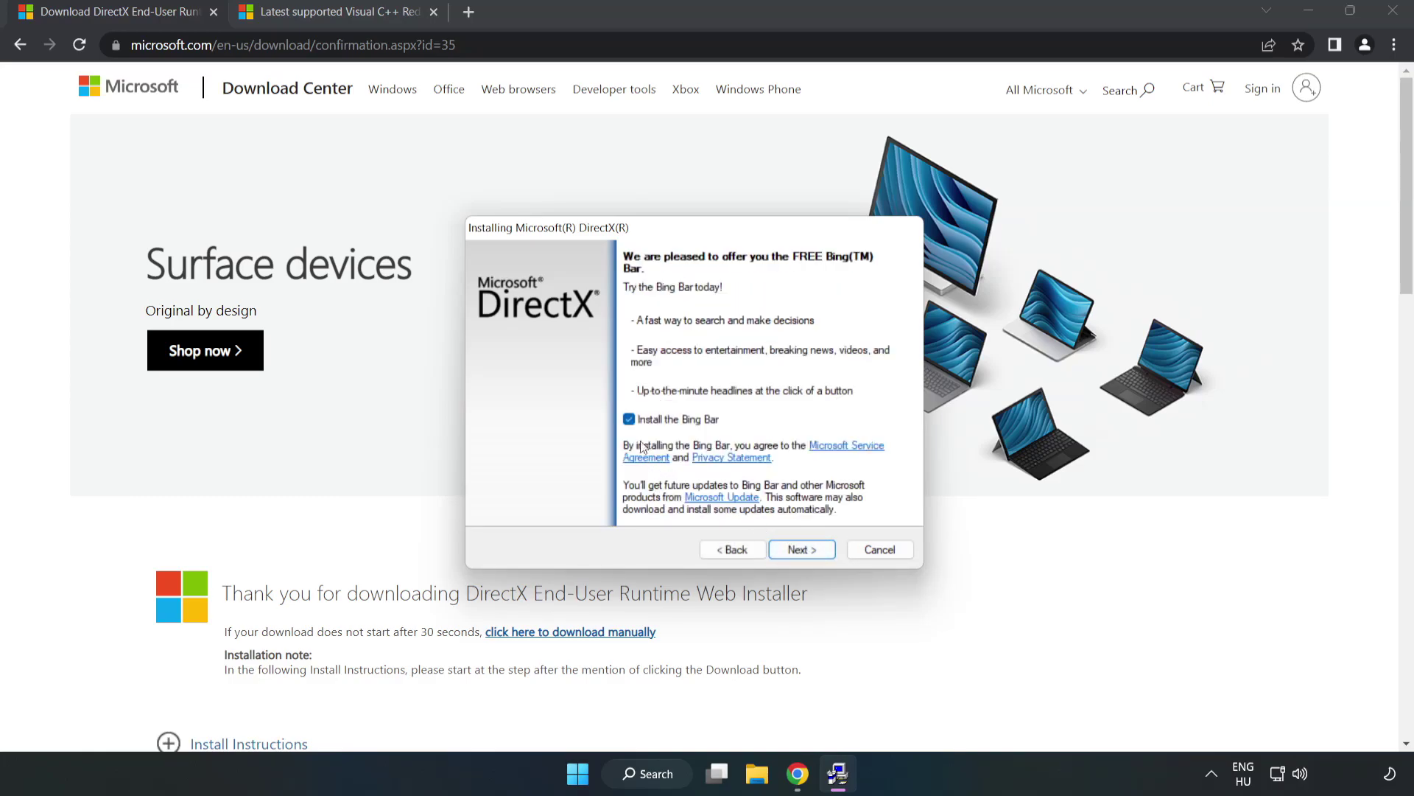
# - Skip the Bing Bar and finish setup, which reports DirectX already installed
pyautogui.click(629, 419)
pyautogui.click(813, 552)
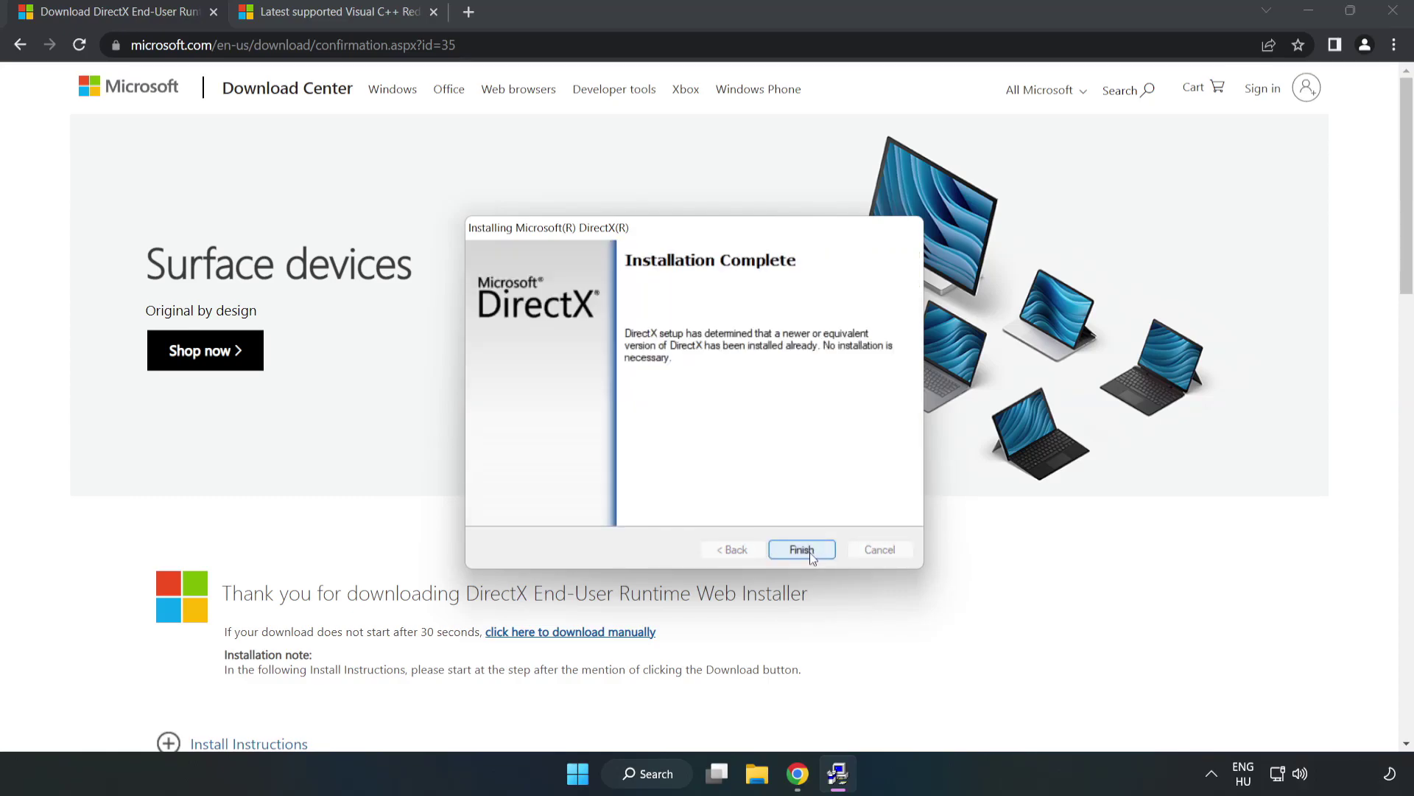
pyautogui.click(810, 552)
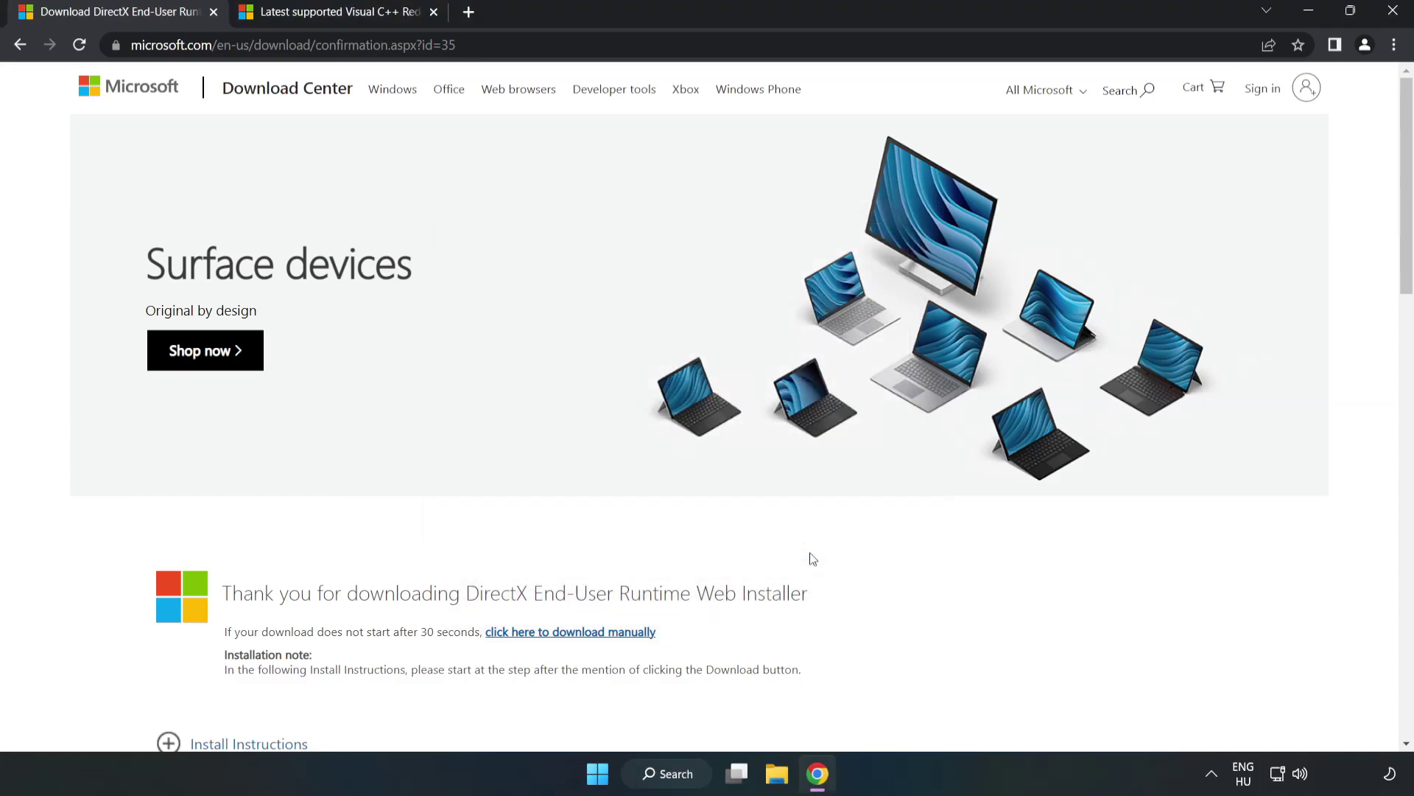
# - Close the DirectX tab and scroll the Visual C++ Redistributable page to the 2015–2022 table
pyautogui.click(213, 11)
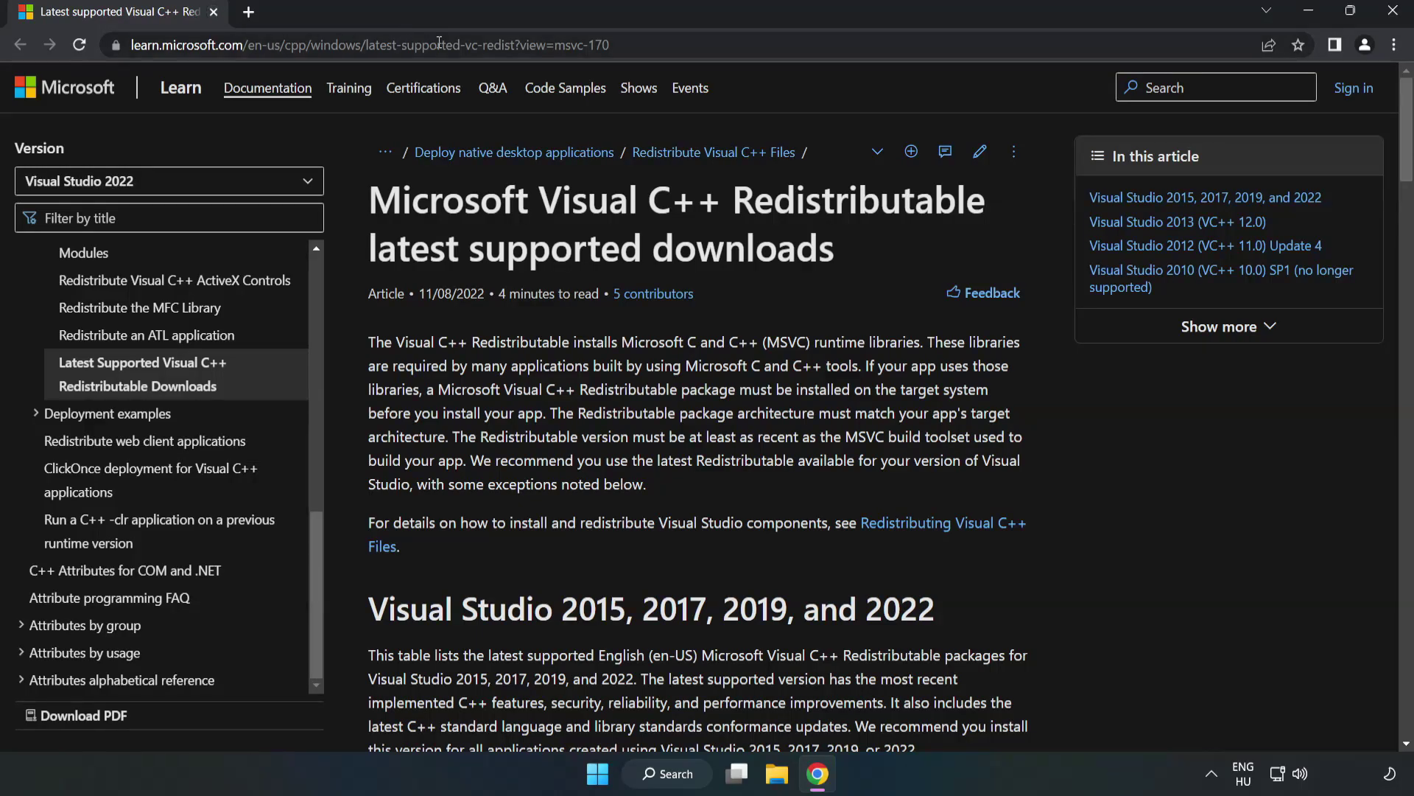
pyautogui.click(439, 43)
pyautogui.press('End')
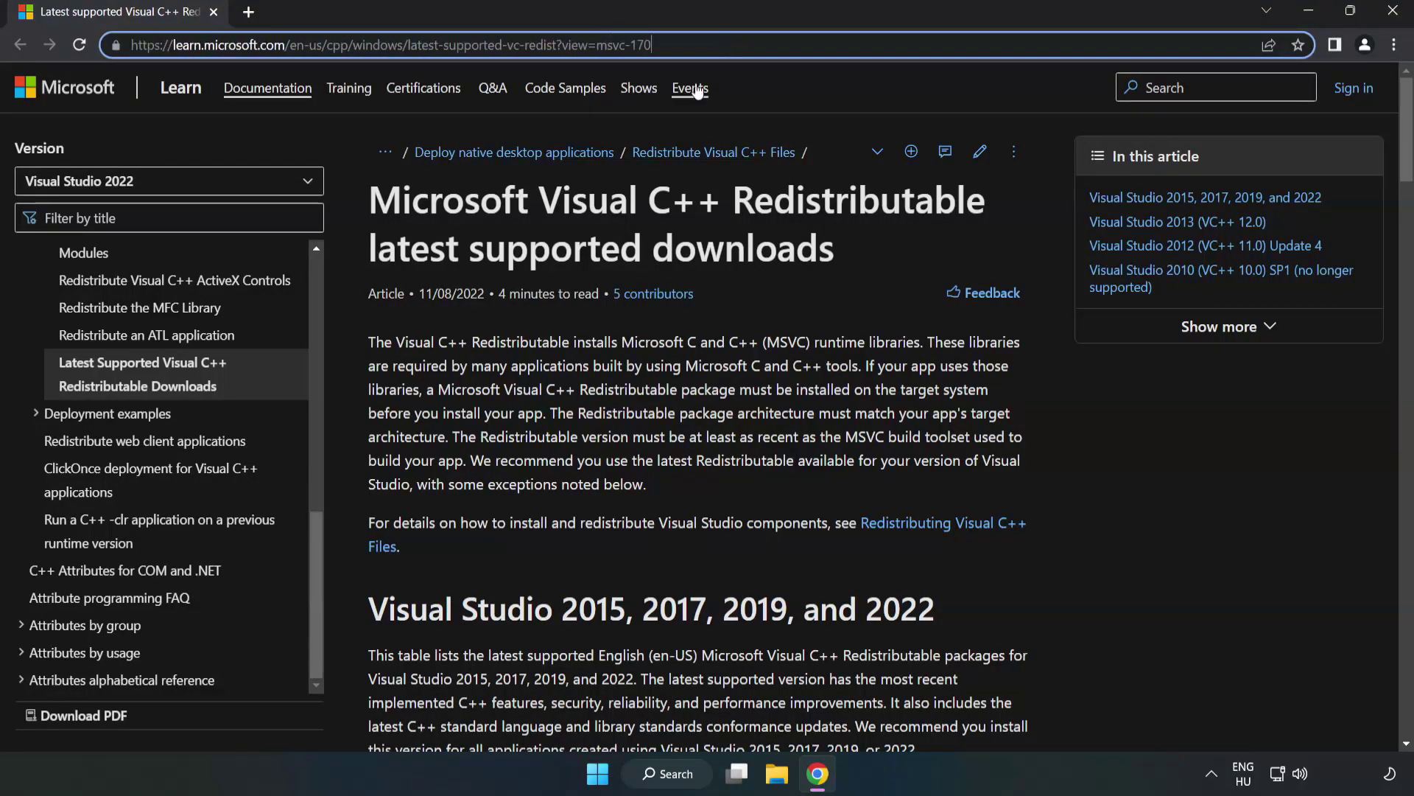
pyautogui.click(564, 264)
pyautogui.scroll(-1, 563, 264)
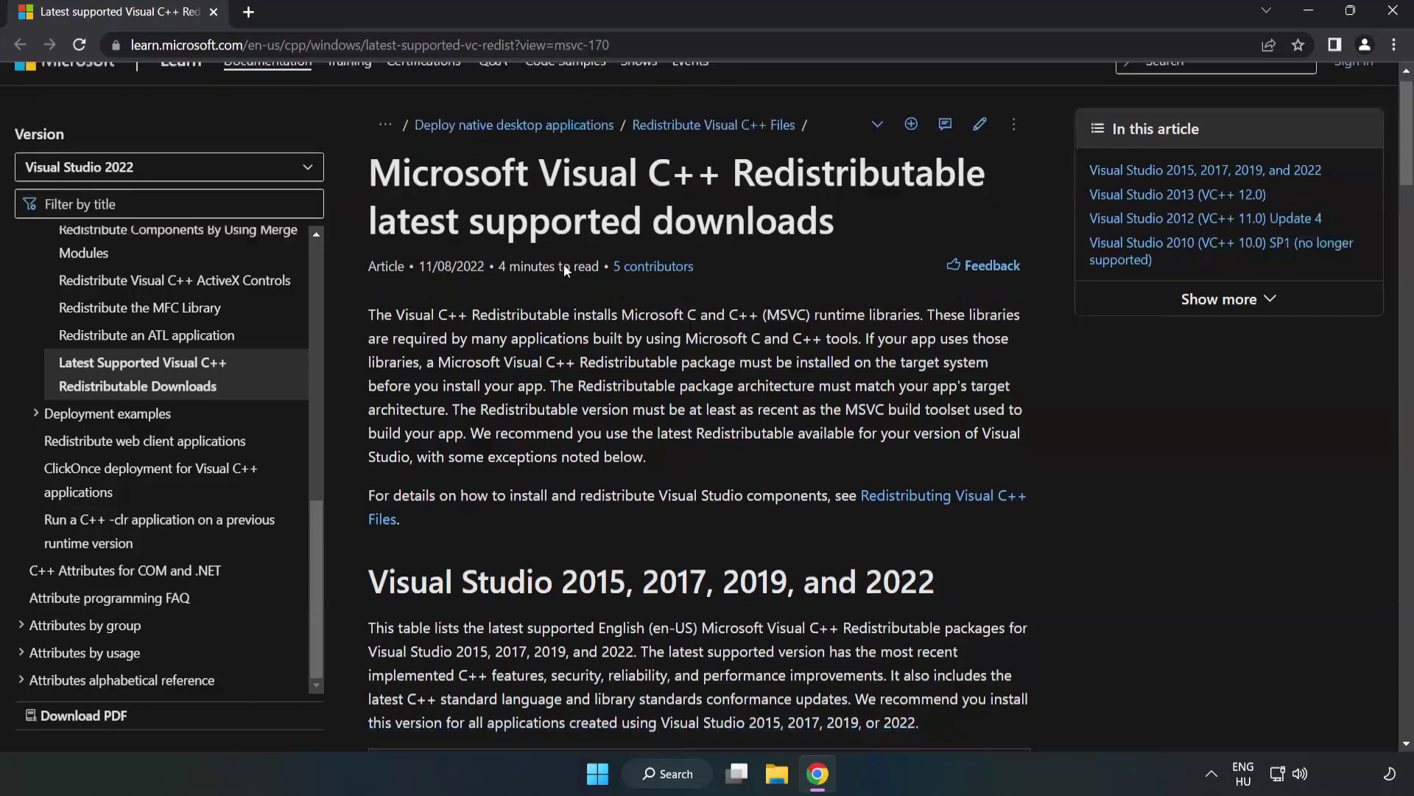
pyautogui.scroll(-7, 563, 263)
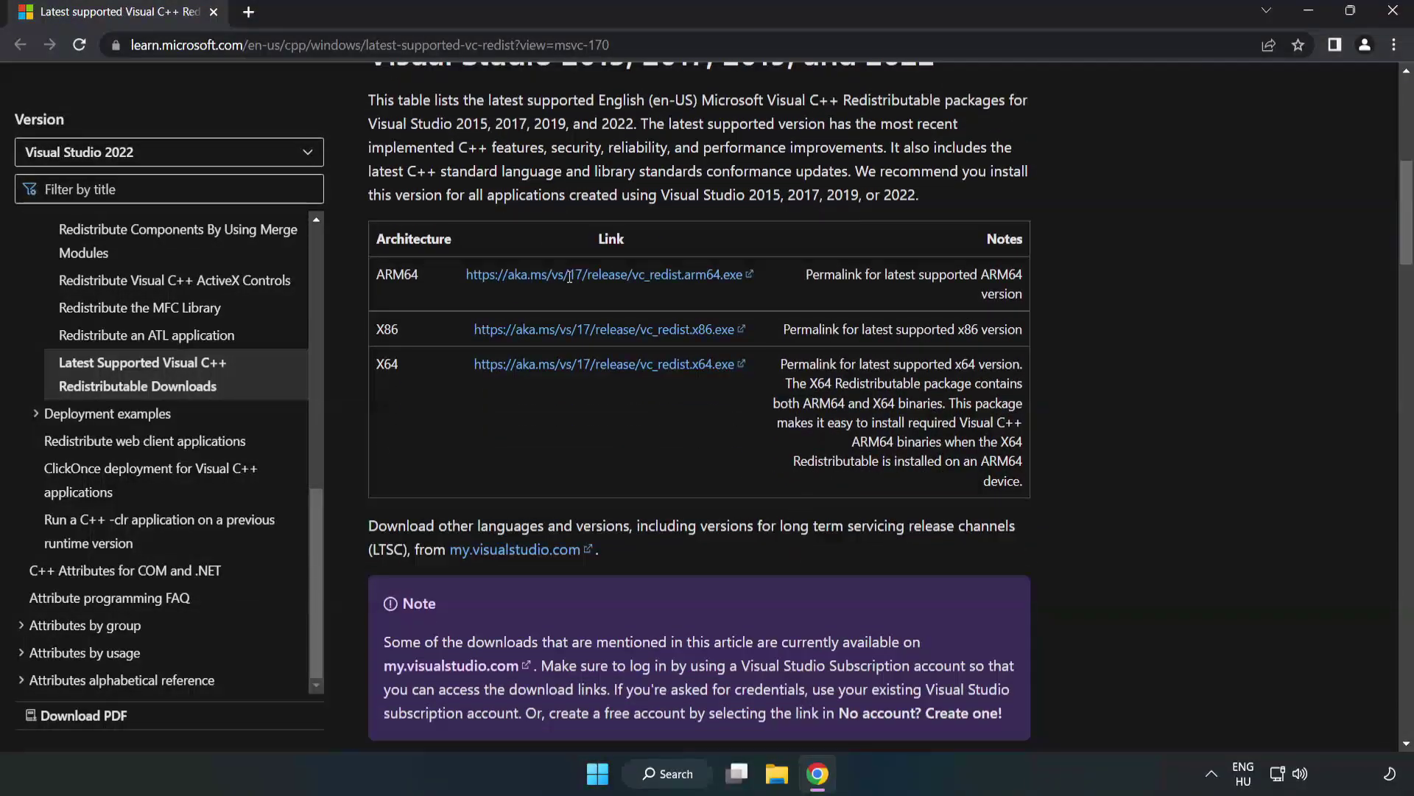
pyautogui.scroll(1, 563, 288)
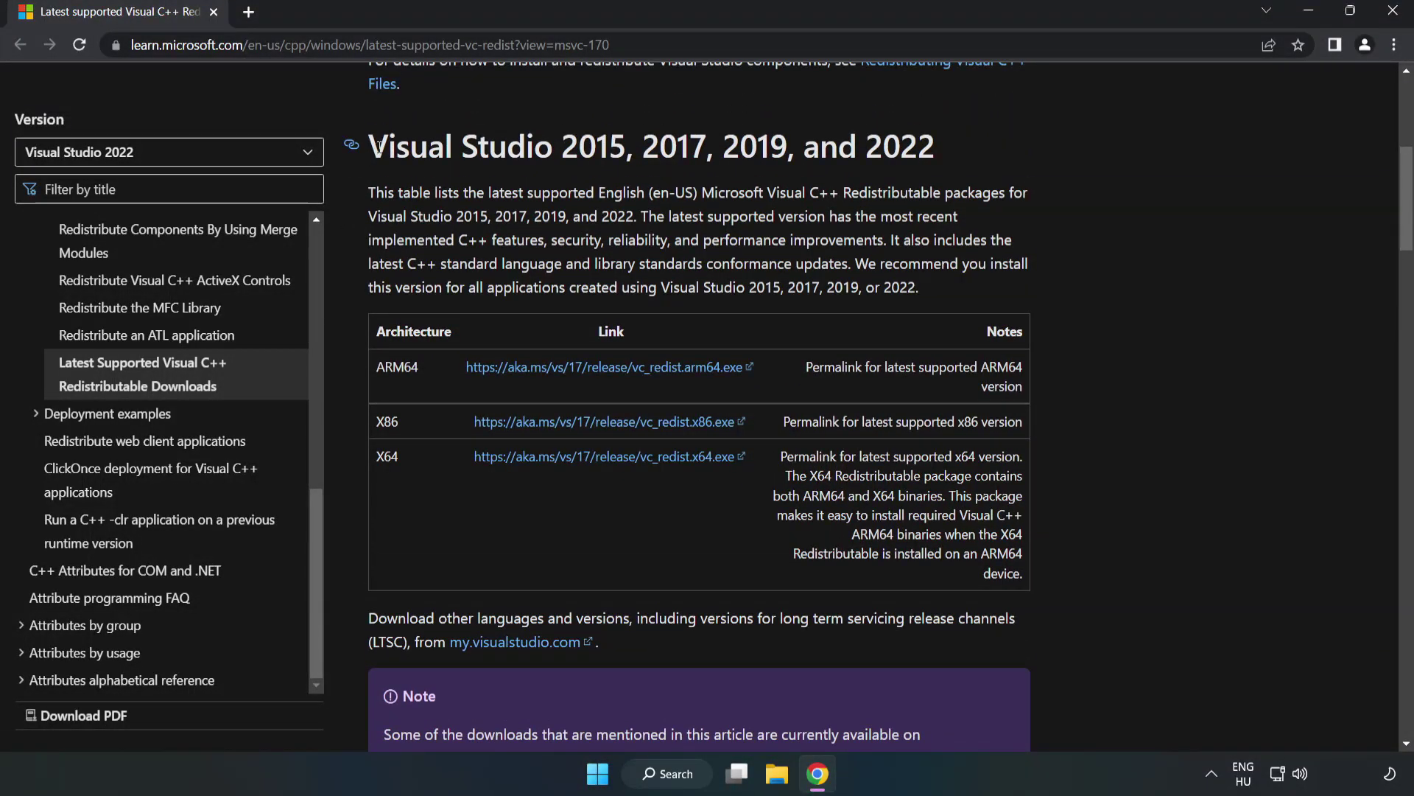
# - Download the ARM64, x86 and x64 vc_redist installers
pyautogui.moveTo(378, 146); pyautogui.dragTo(934, 151)
pyautogui.click(876, 186)
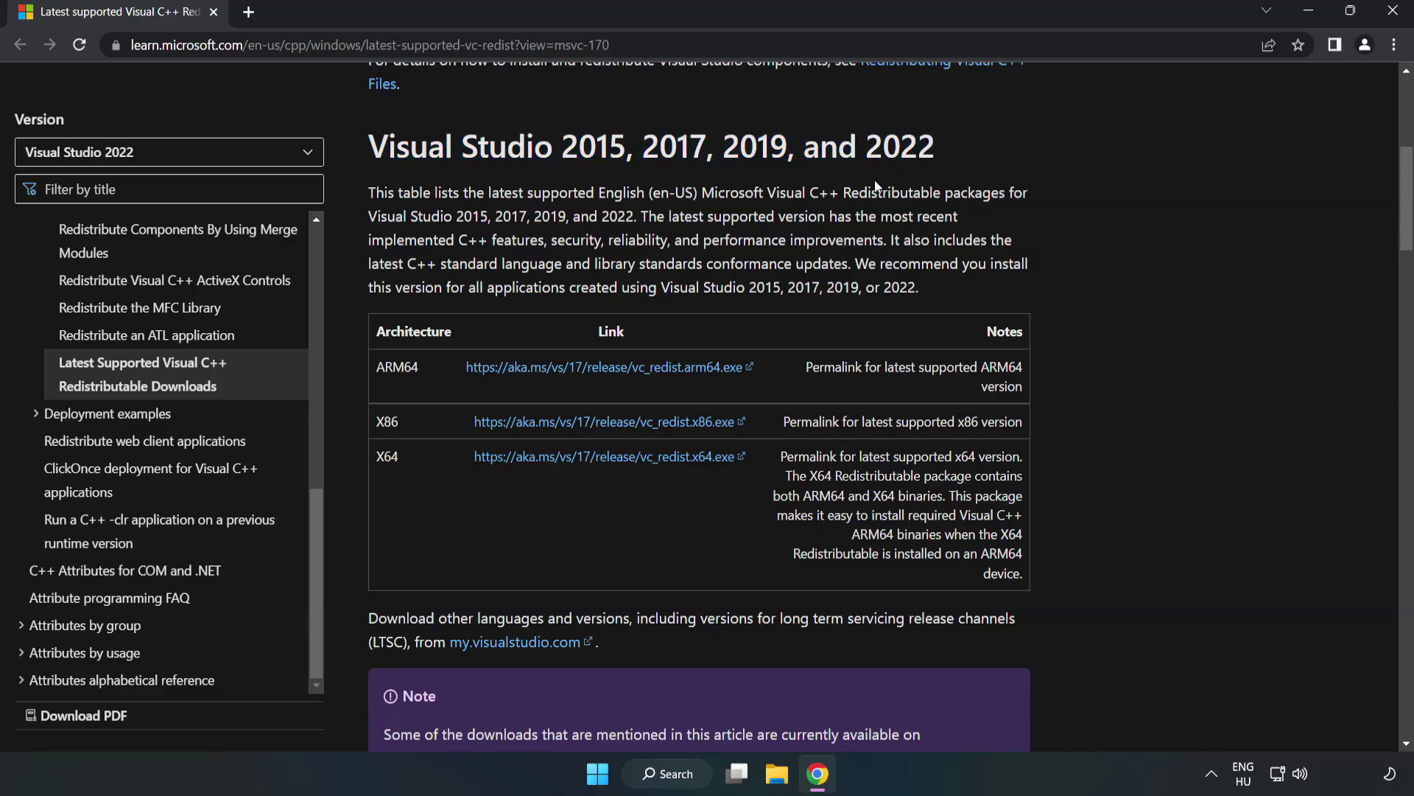
pyautogui.click(582, 366)
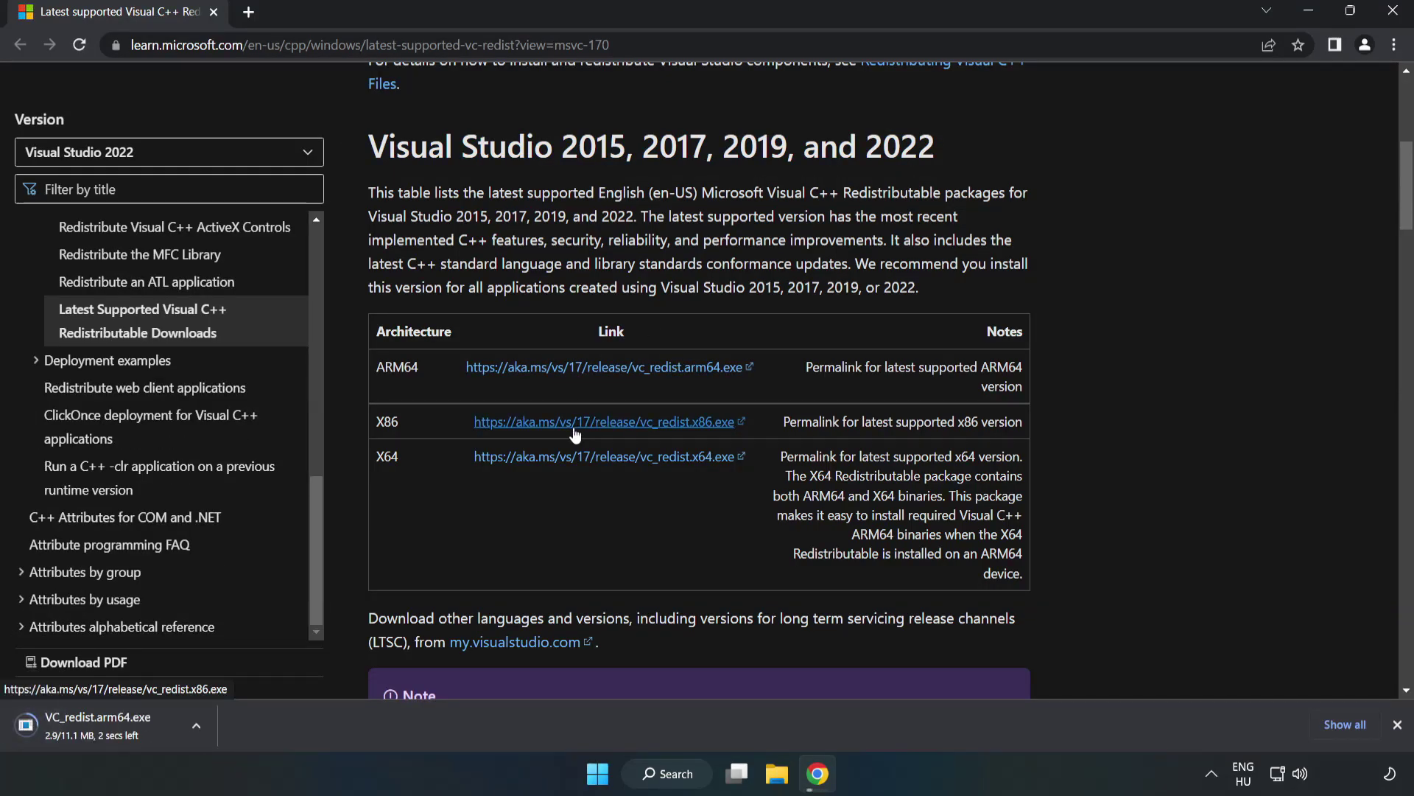
pyautogui.click(576, 430)
pyautogui.click(593, 458)
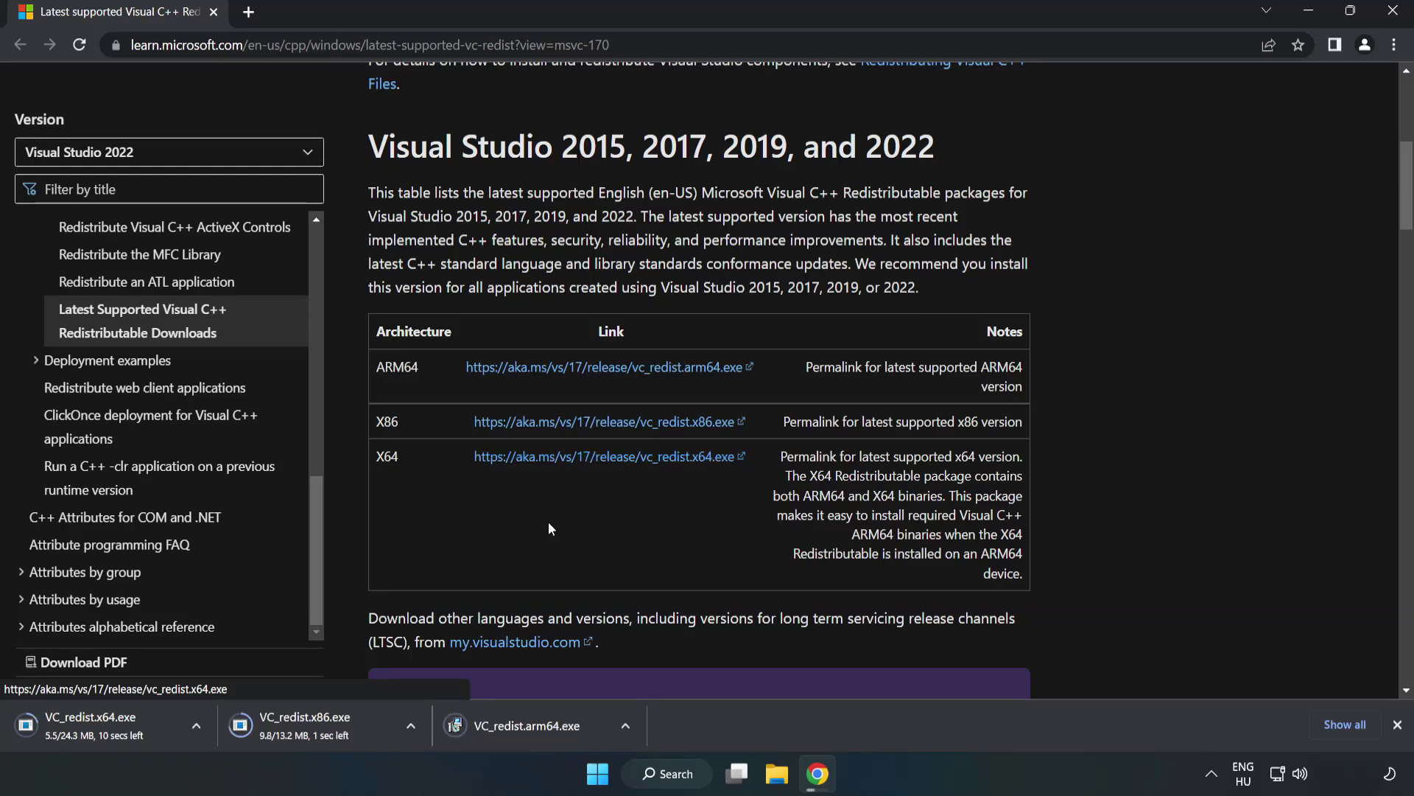
# - Try installing VC_redist.arm64.exe and dismiss the unsupported-processor failure
pyautogui.click(539, 726)
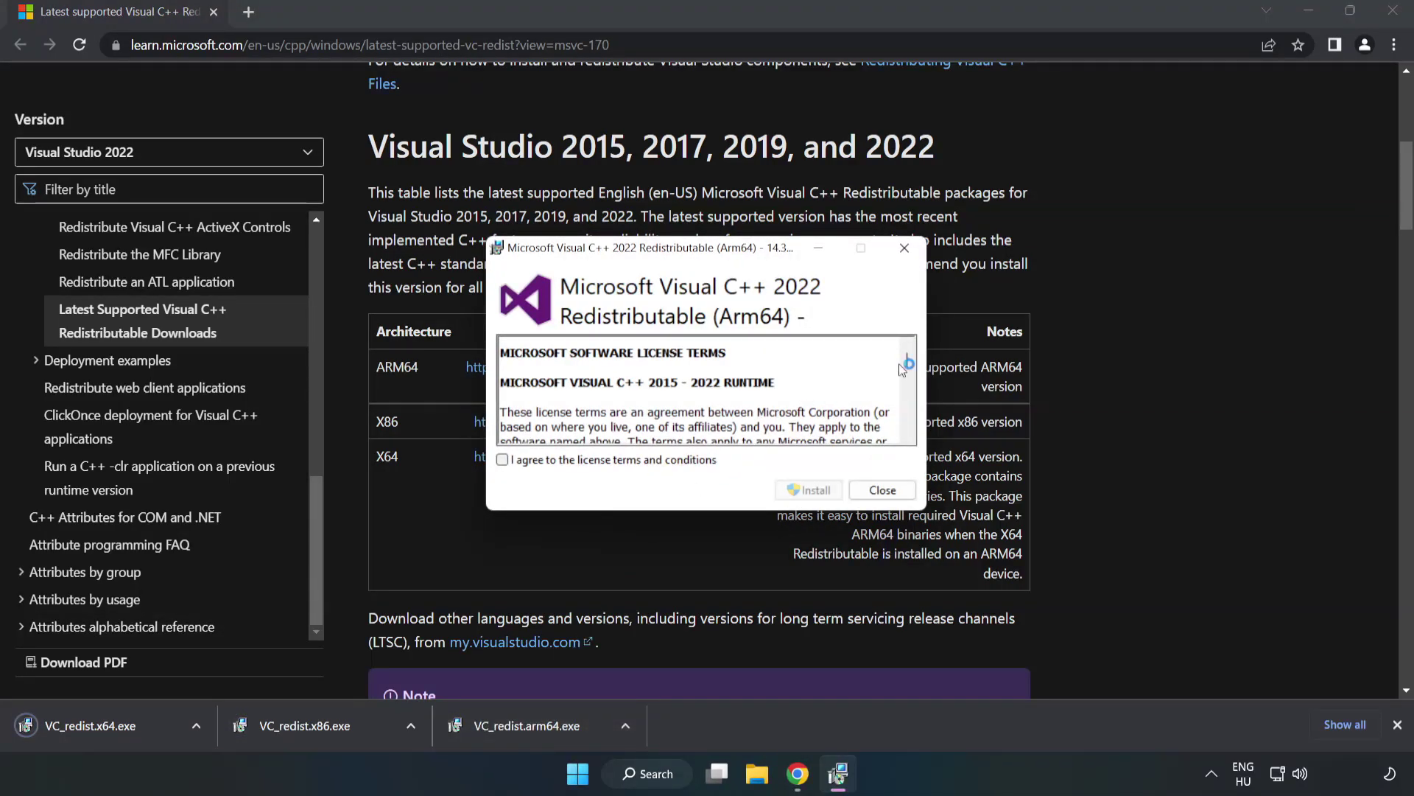
pyautogui.moveTo(907, 358); pyautogui.dragTo(910, 434)
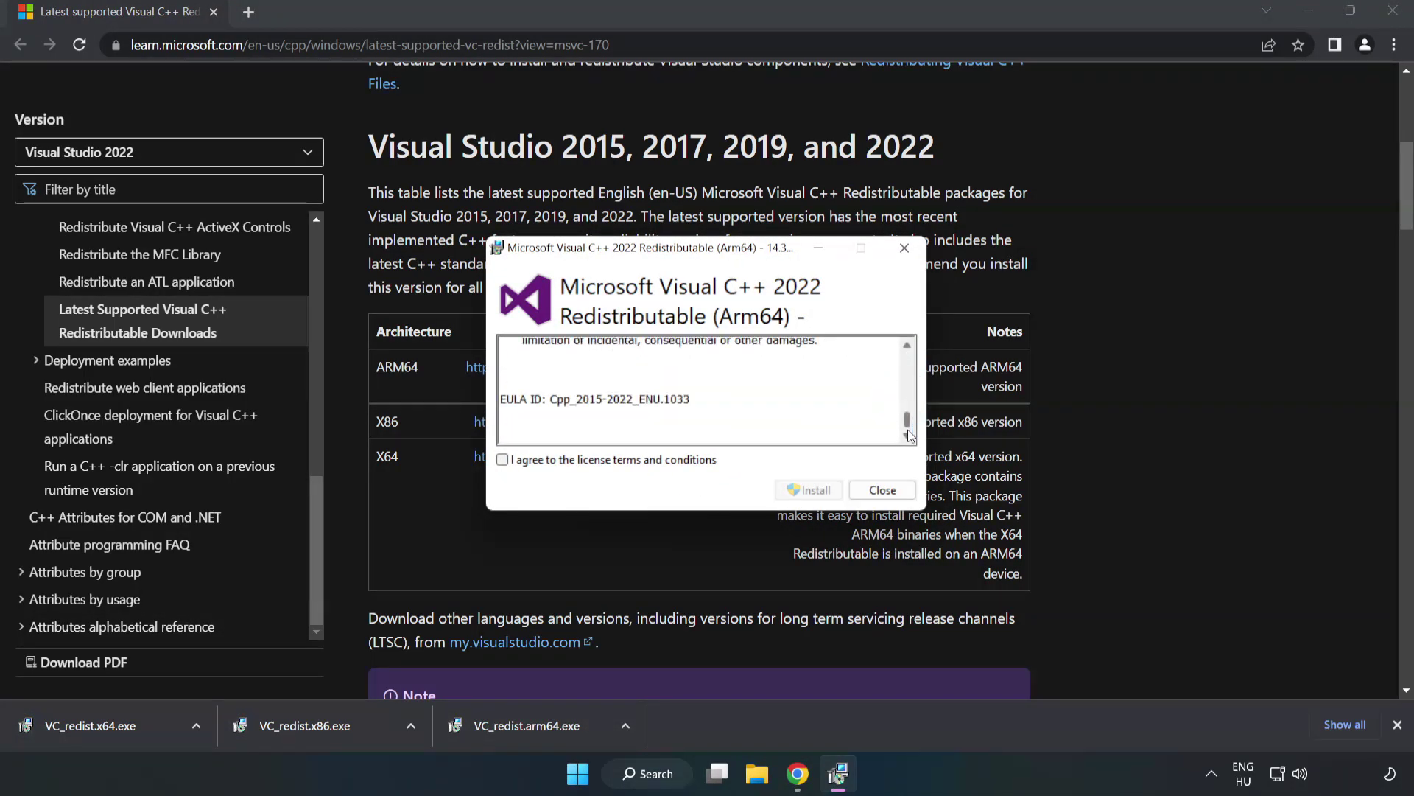
pyautogui.click(504, 460)
pyautogui.click(810, 489)
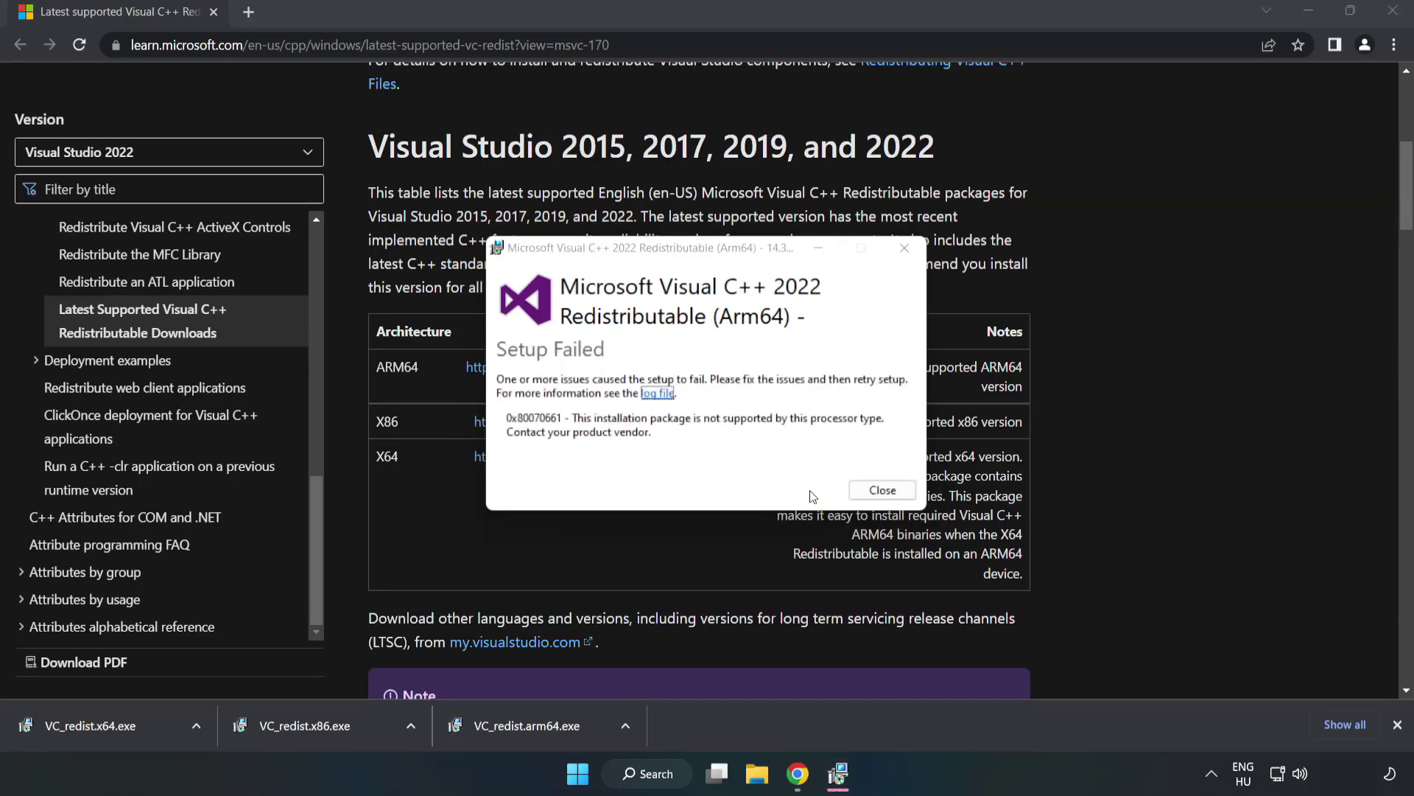
pyautogui.click(883, 490)
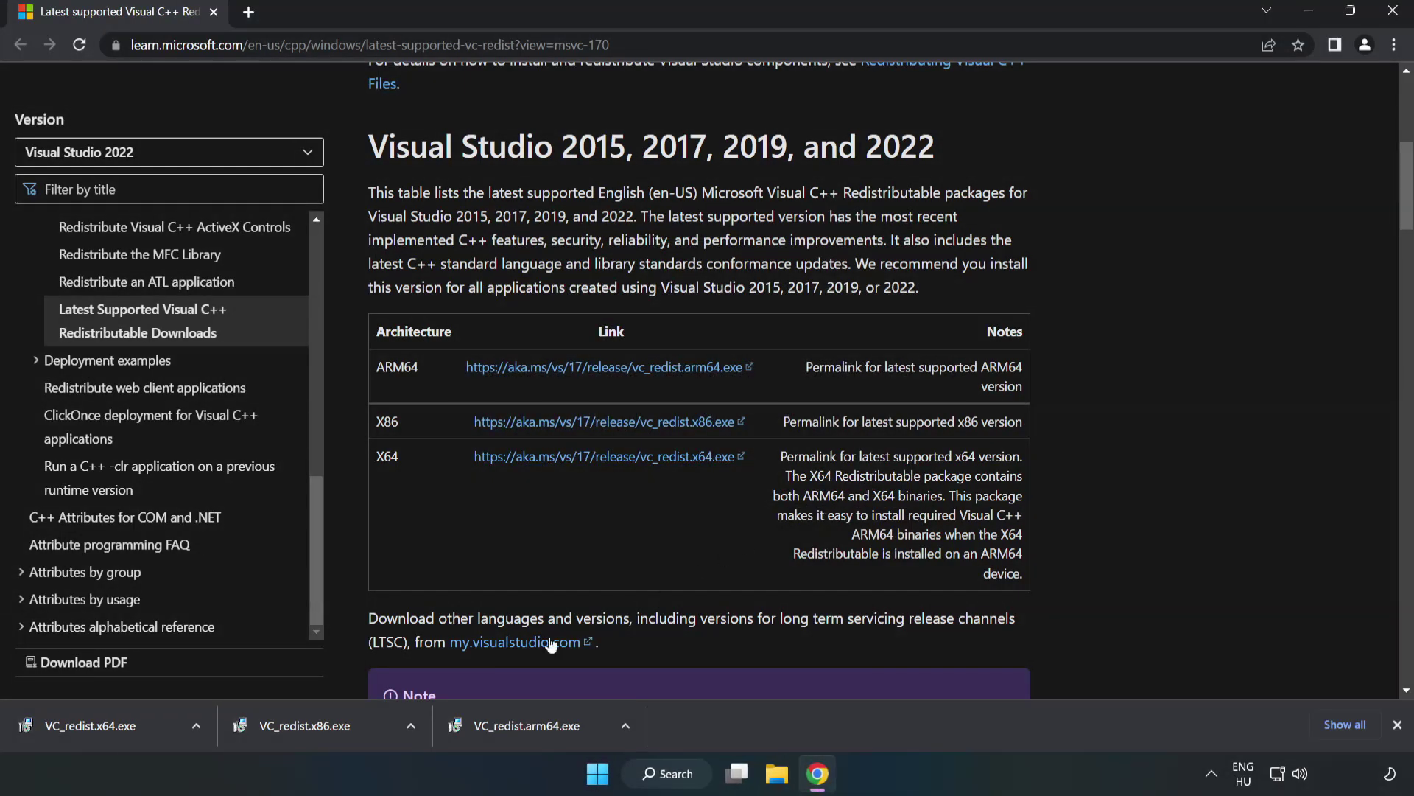
# - Install the x86 Visual C++ 2015-2022 redistributable from VC_redist.x86.exe
pyautogui.click(313, 722)
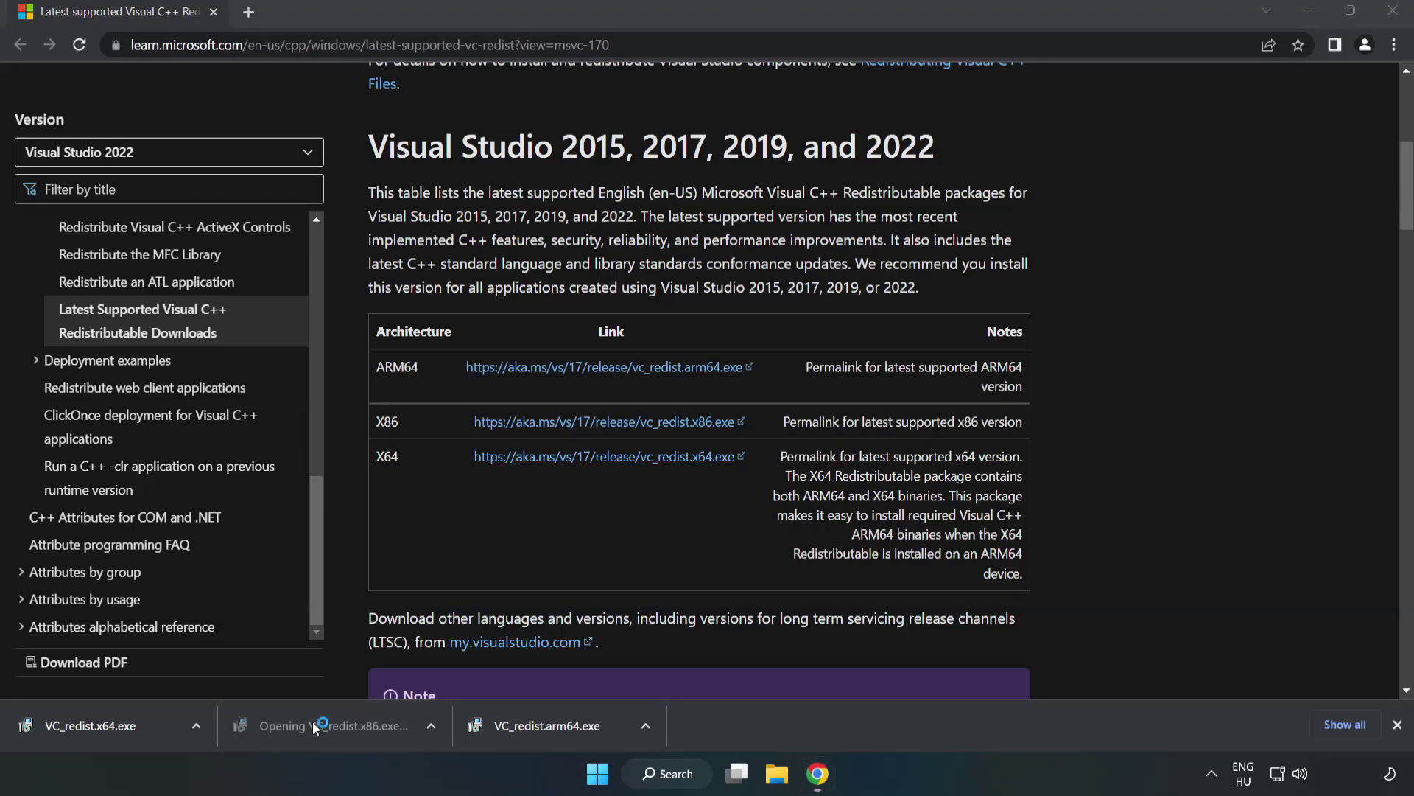
pyautogui.moveTo(905, 364); pyautogui.dragTo(906, 422)
pyautogui.click(503, 462)
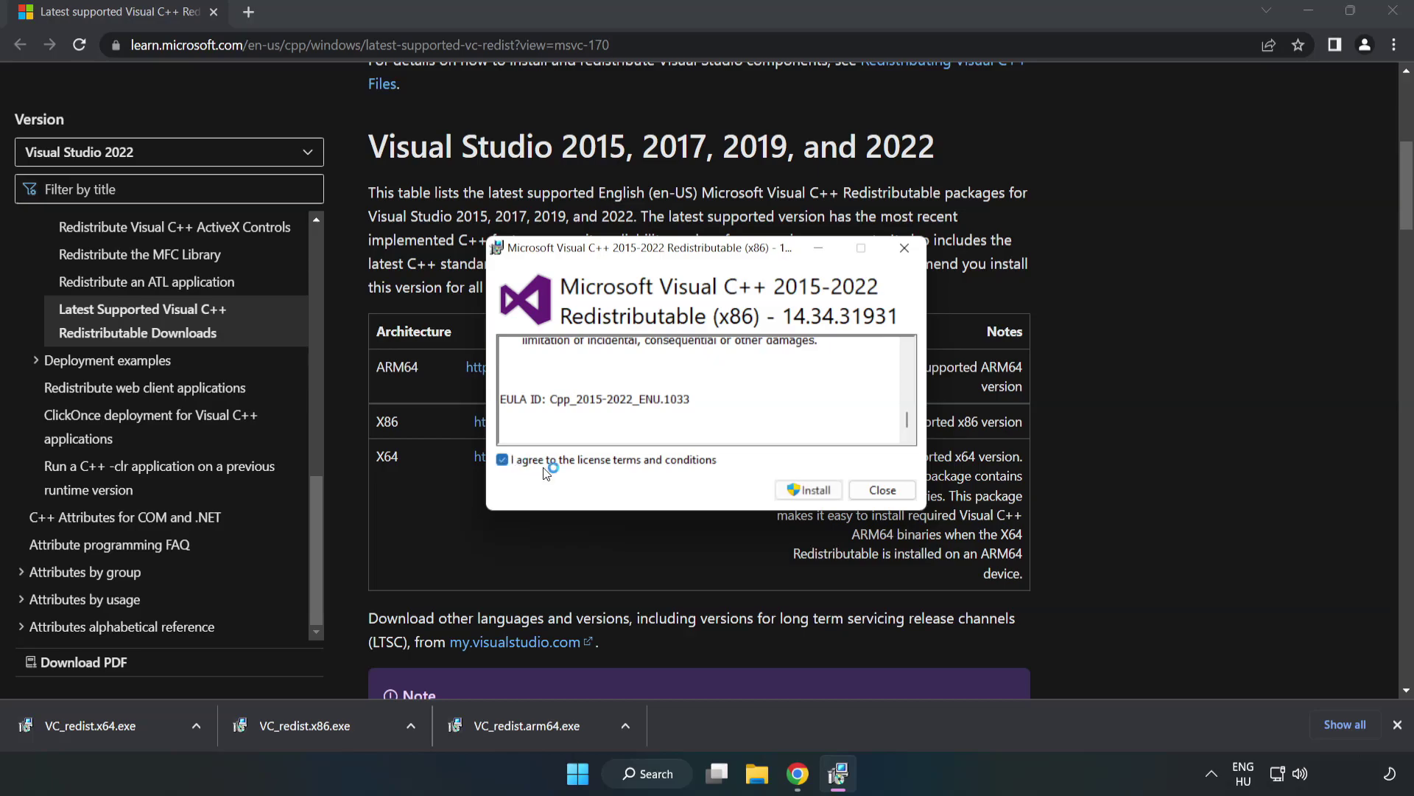
pyautogui.click(802, 490)
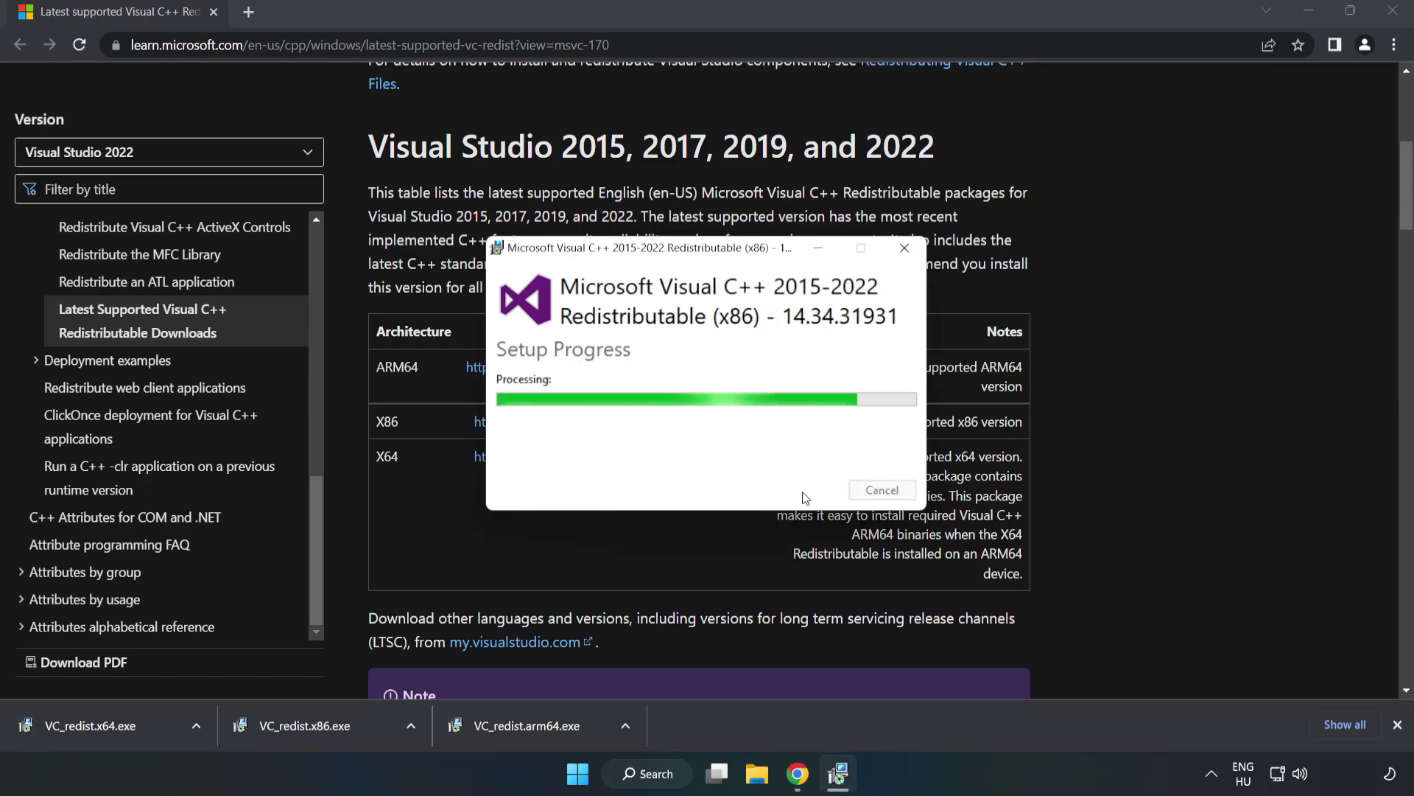
pyautogui.click(882, 490)
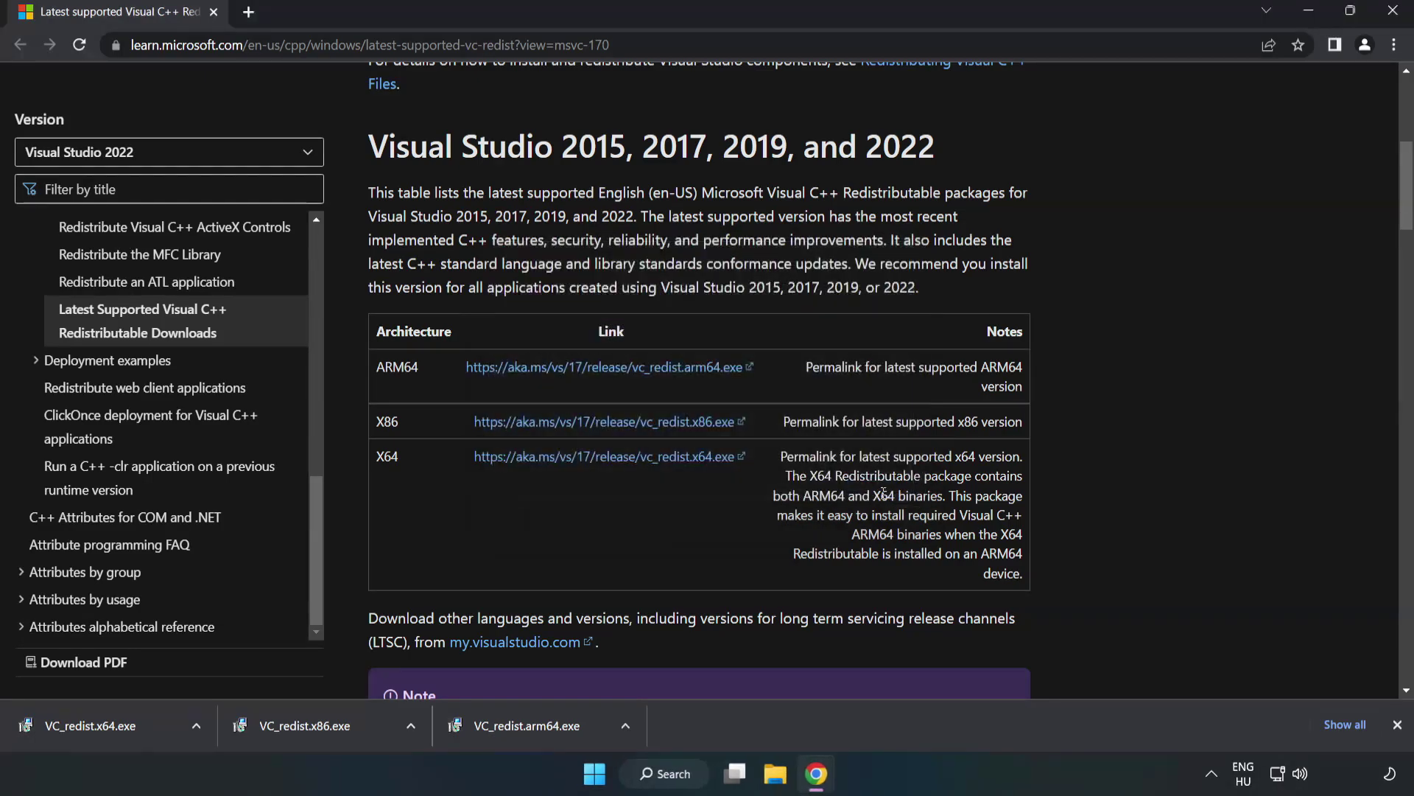
# - Install the x64 Visual C++ 2015-2022 redistributable 14.34.31931, then close Chrome
pyautogui.click(76, 720)
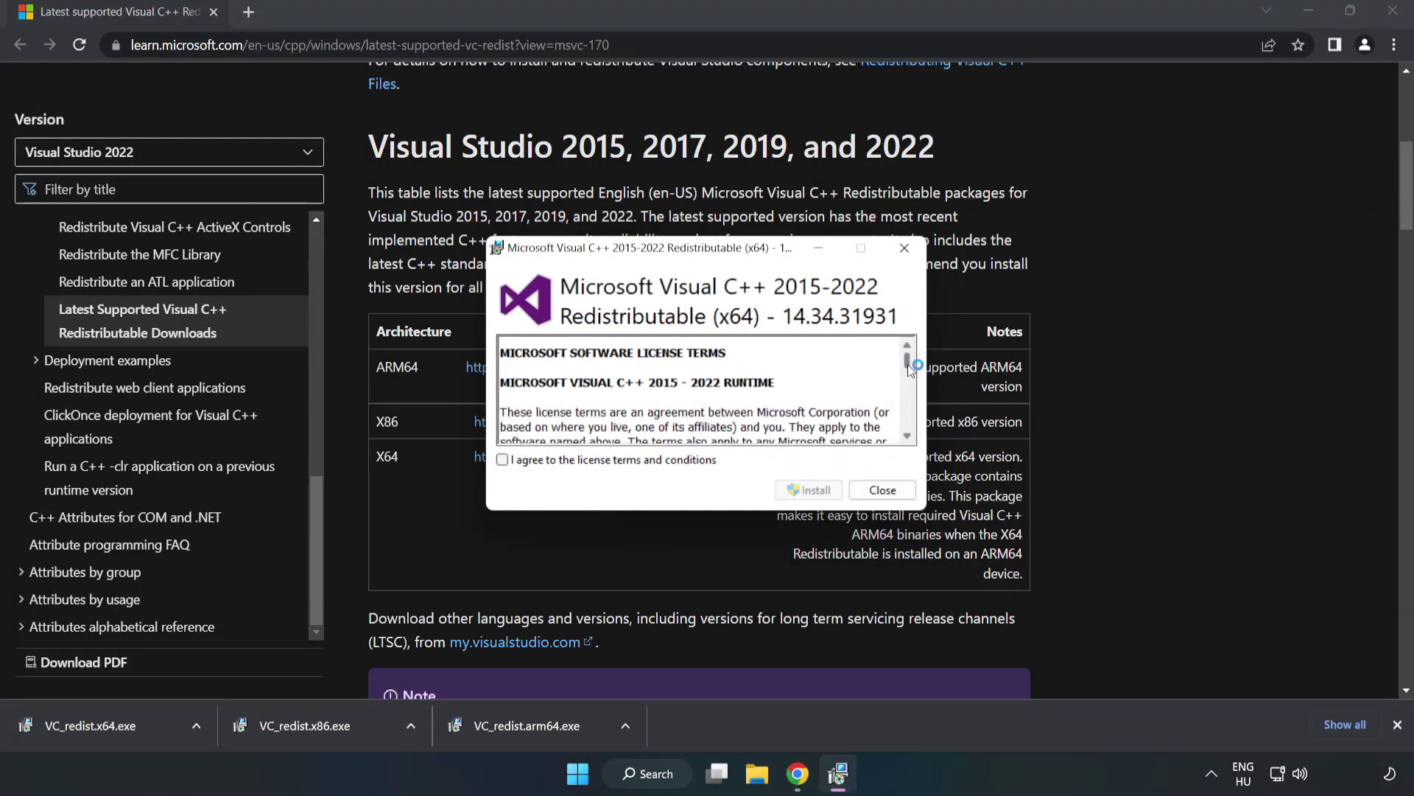
pyautogui.moveTo(907, 364); pyautogui.dragTo(909, 430)
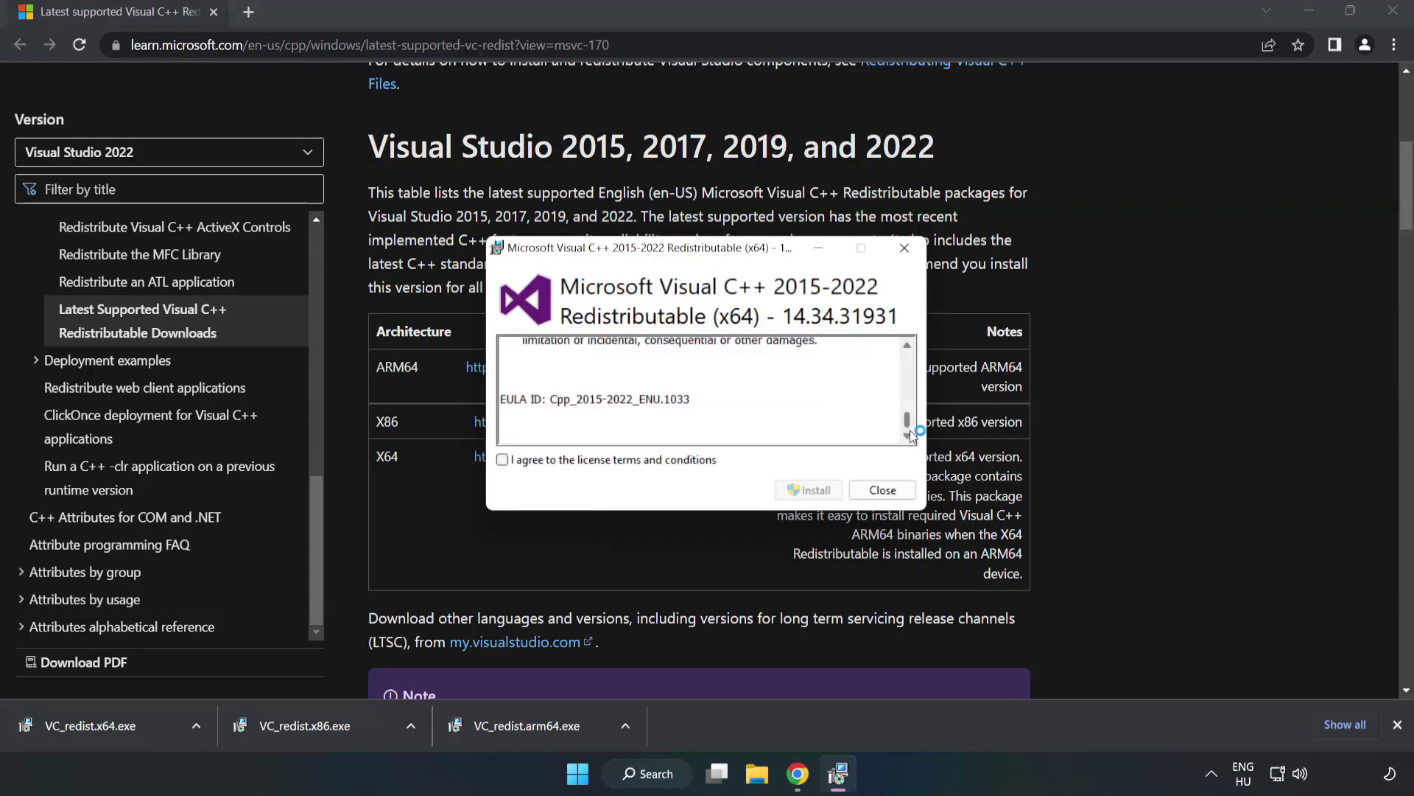
pyautogui.click(502, 459)
pyautogui.click(805, 490)
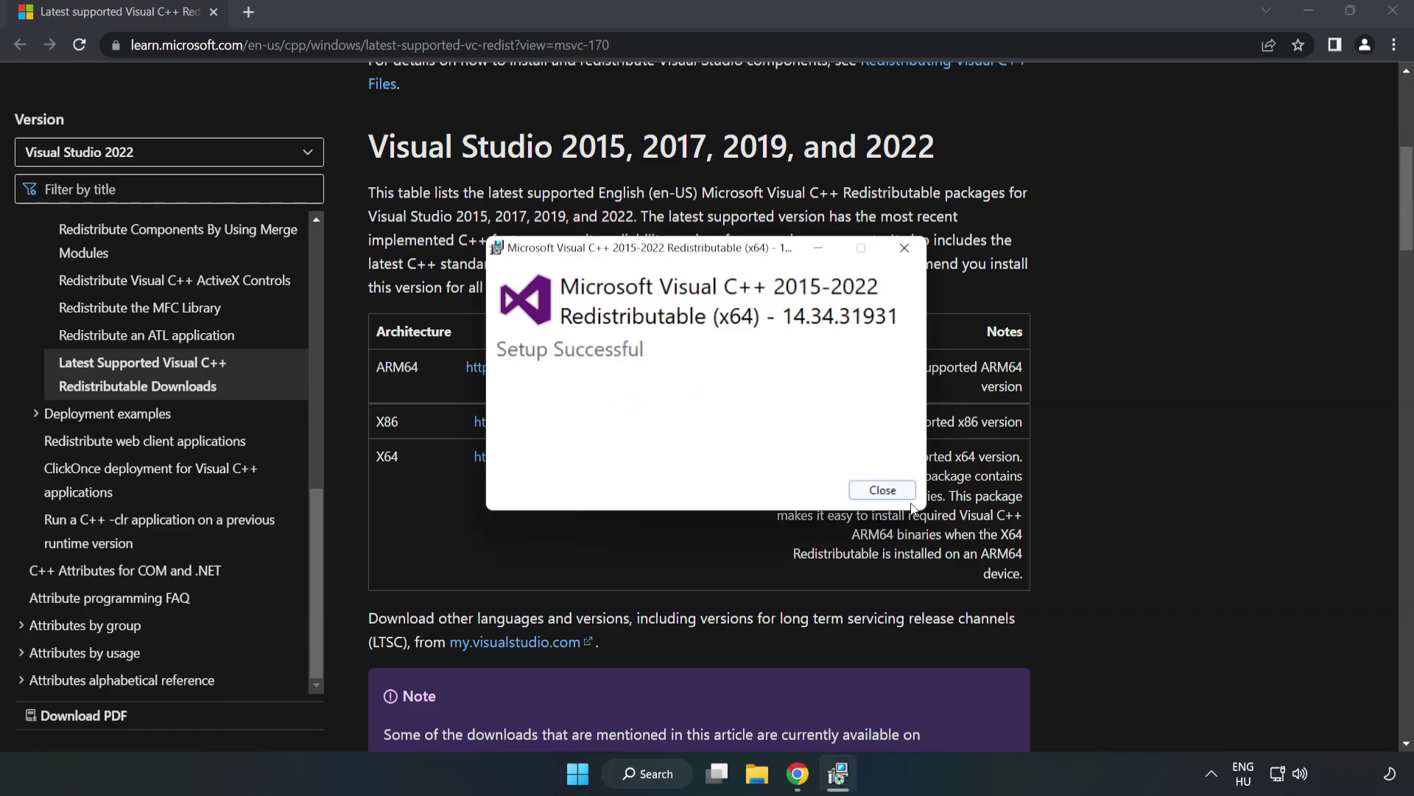
pyautogui.click(883, 491)
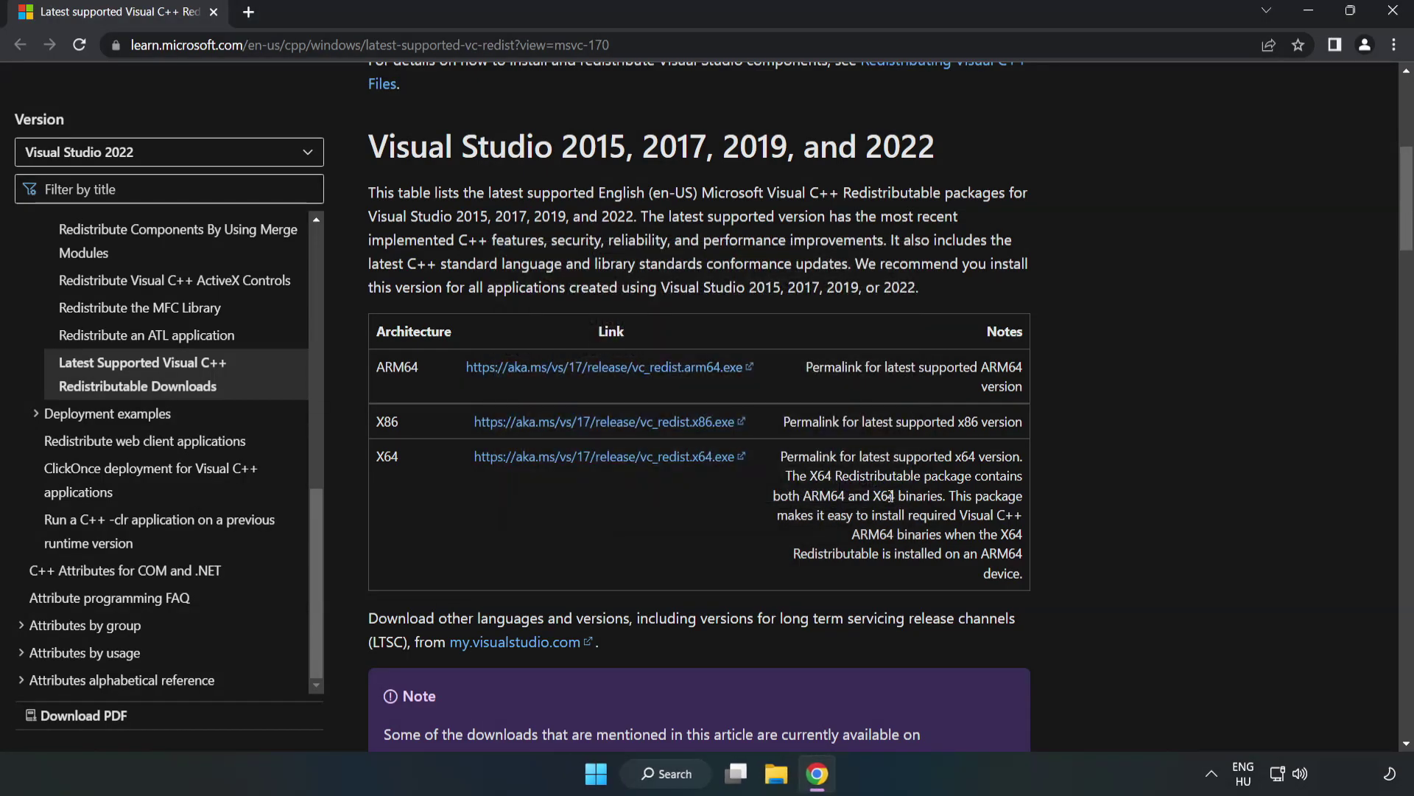
pyautogui.click(1394, 17)
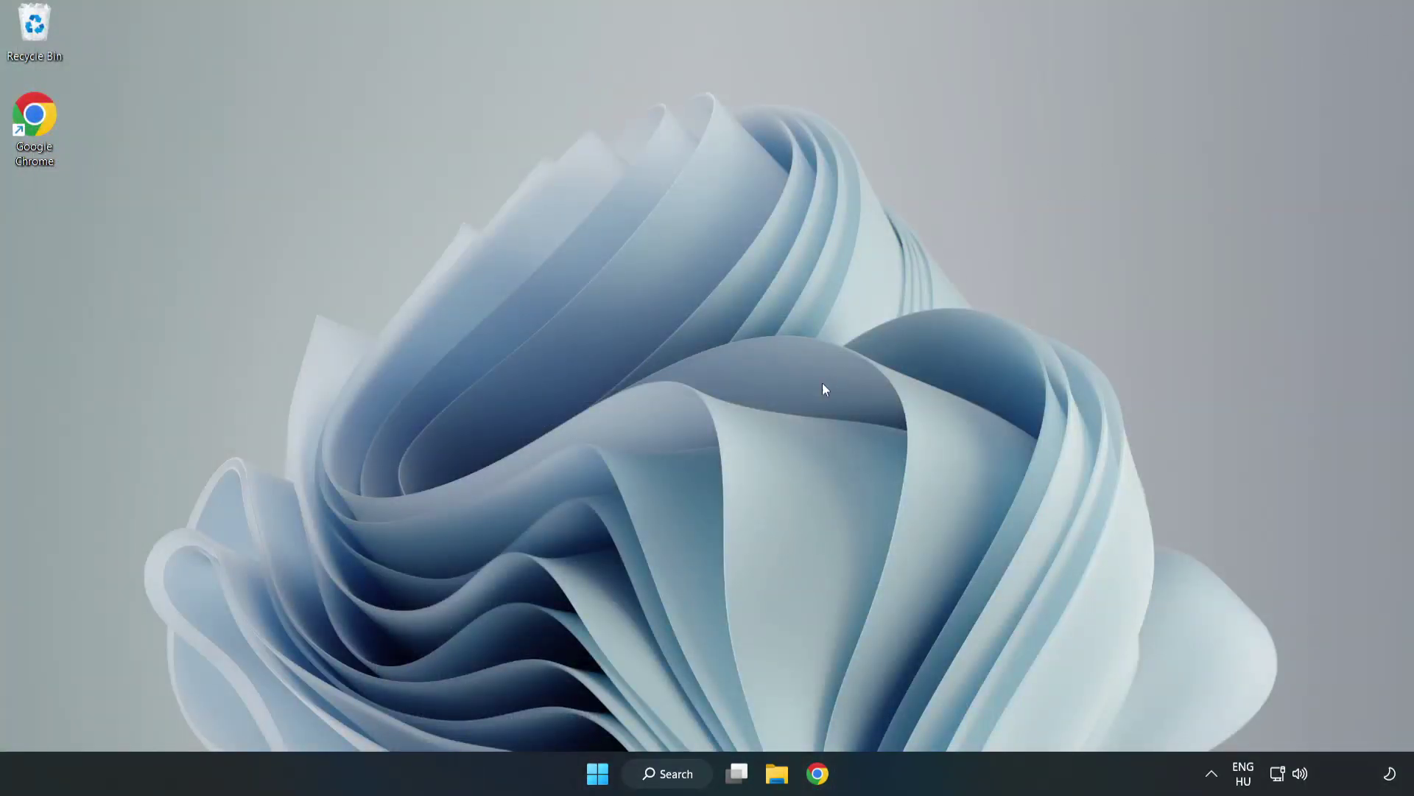
# - Search for cmd and run Command Prompt as administrator
pyautogui.click(686, 772)
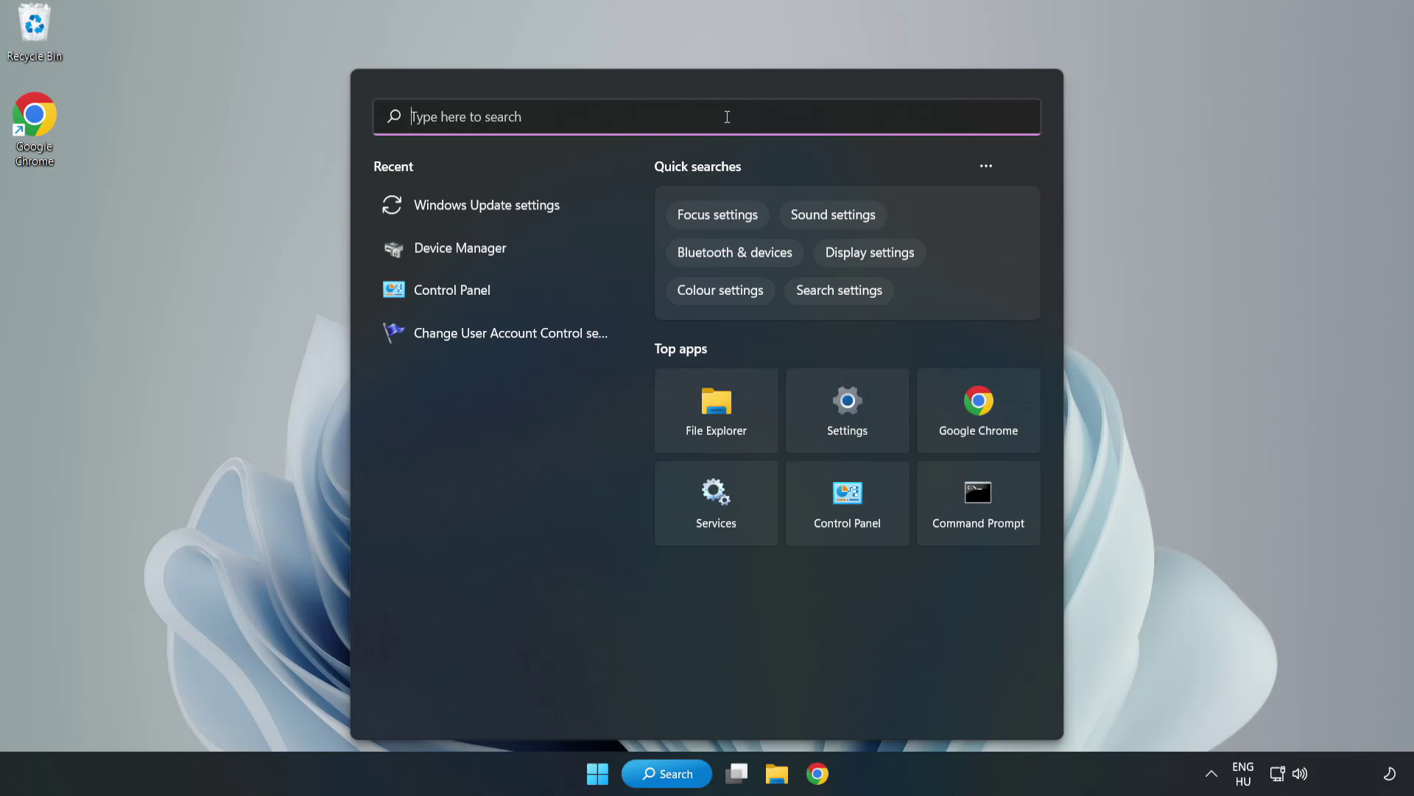
pyautogui.write('cmd')
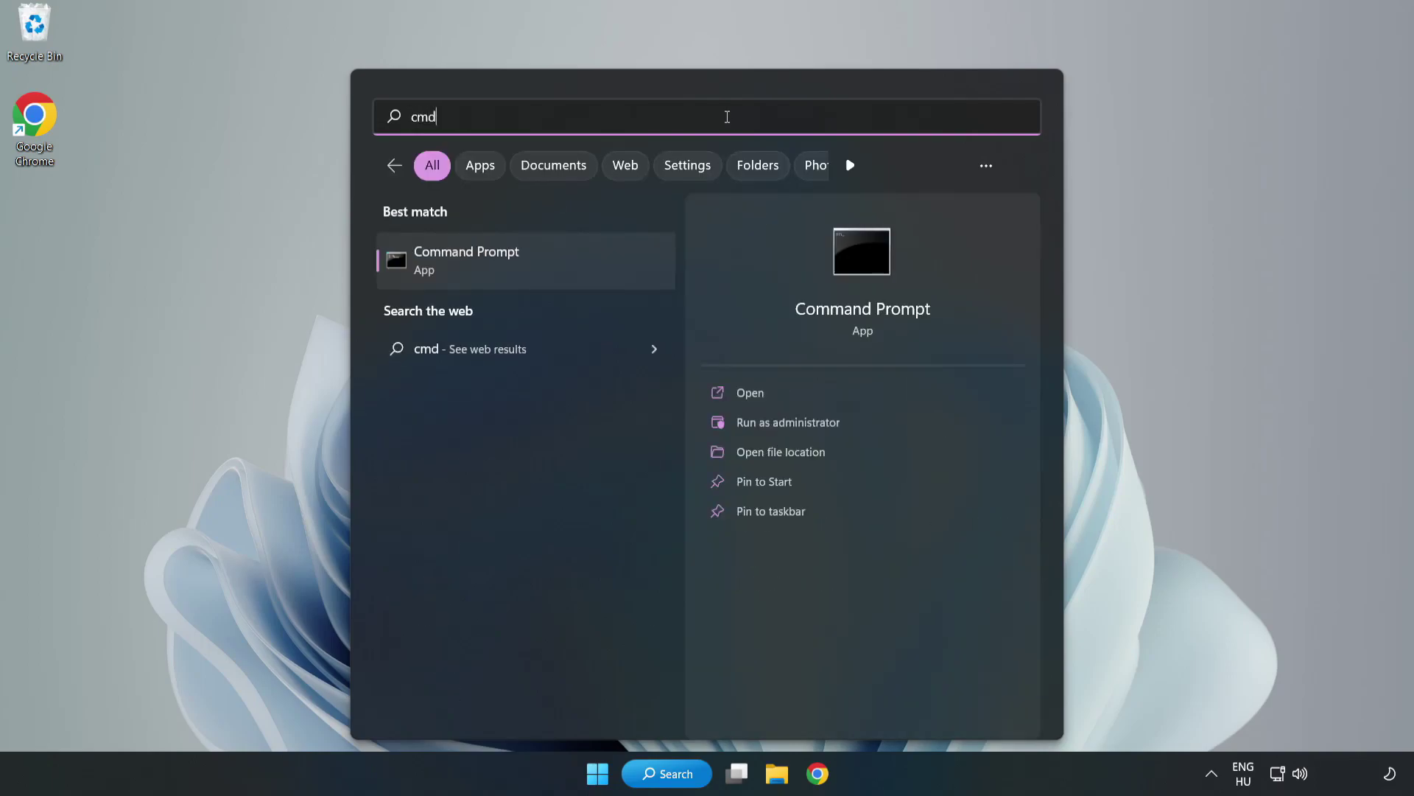
pyautogui.click(556, 267)
pyautogui.rightClick(556, 268)
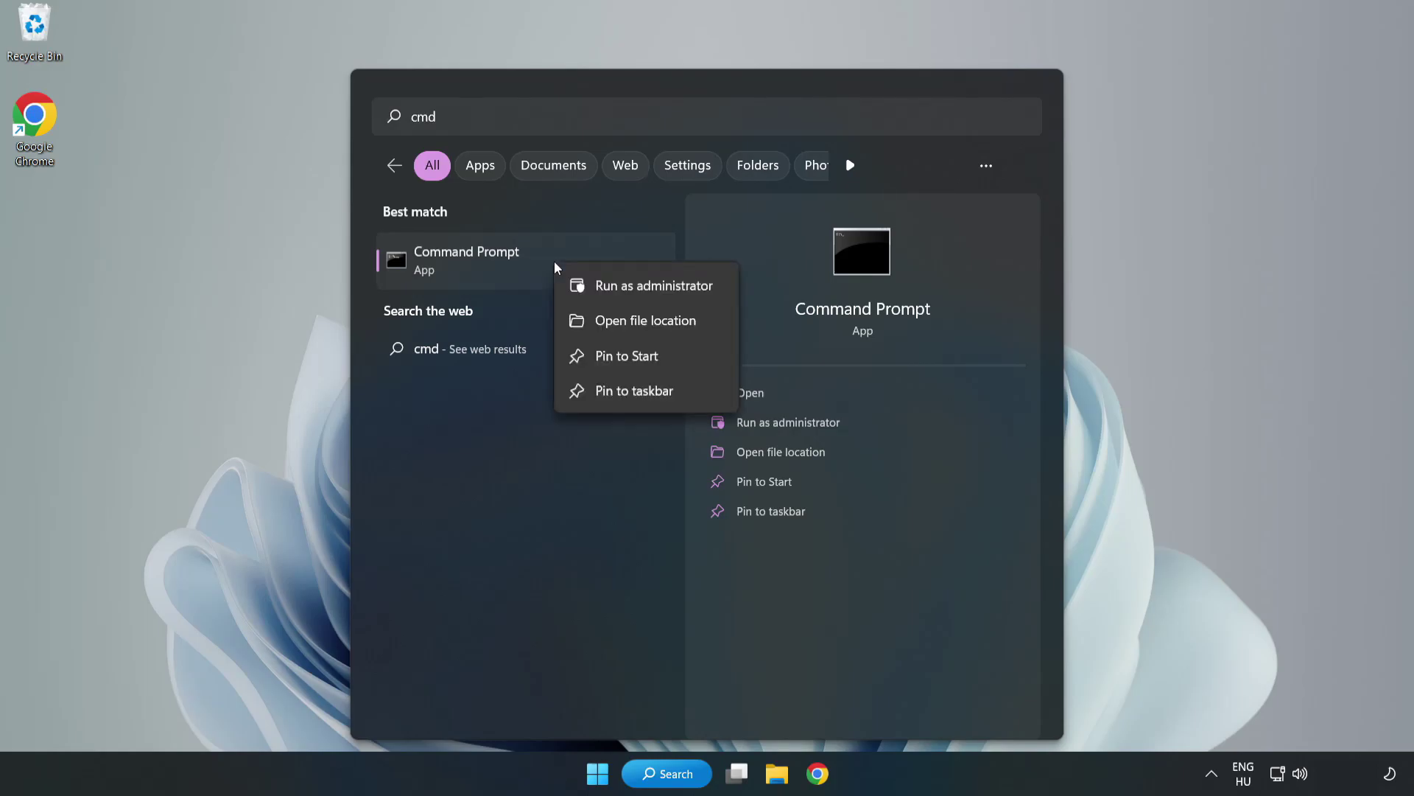
pyautogui.click(611, 287)
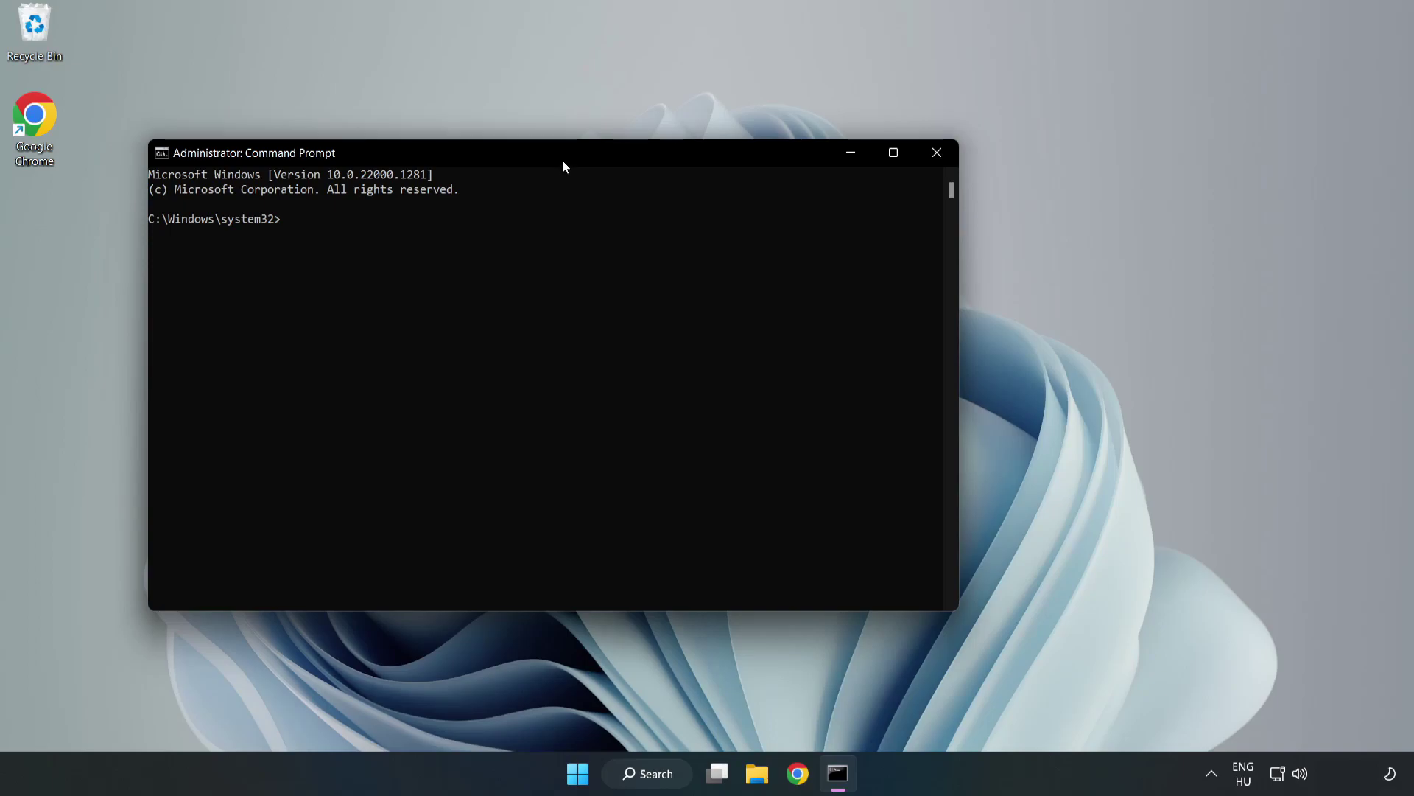
pyautogui.moveTo(562, 161); pyautogui.dragTo(720, 161)
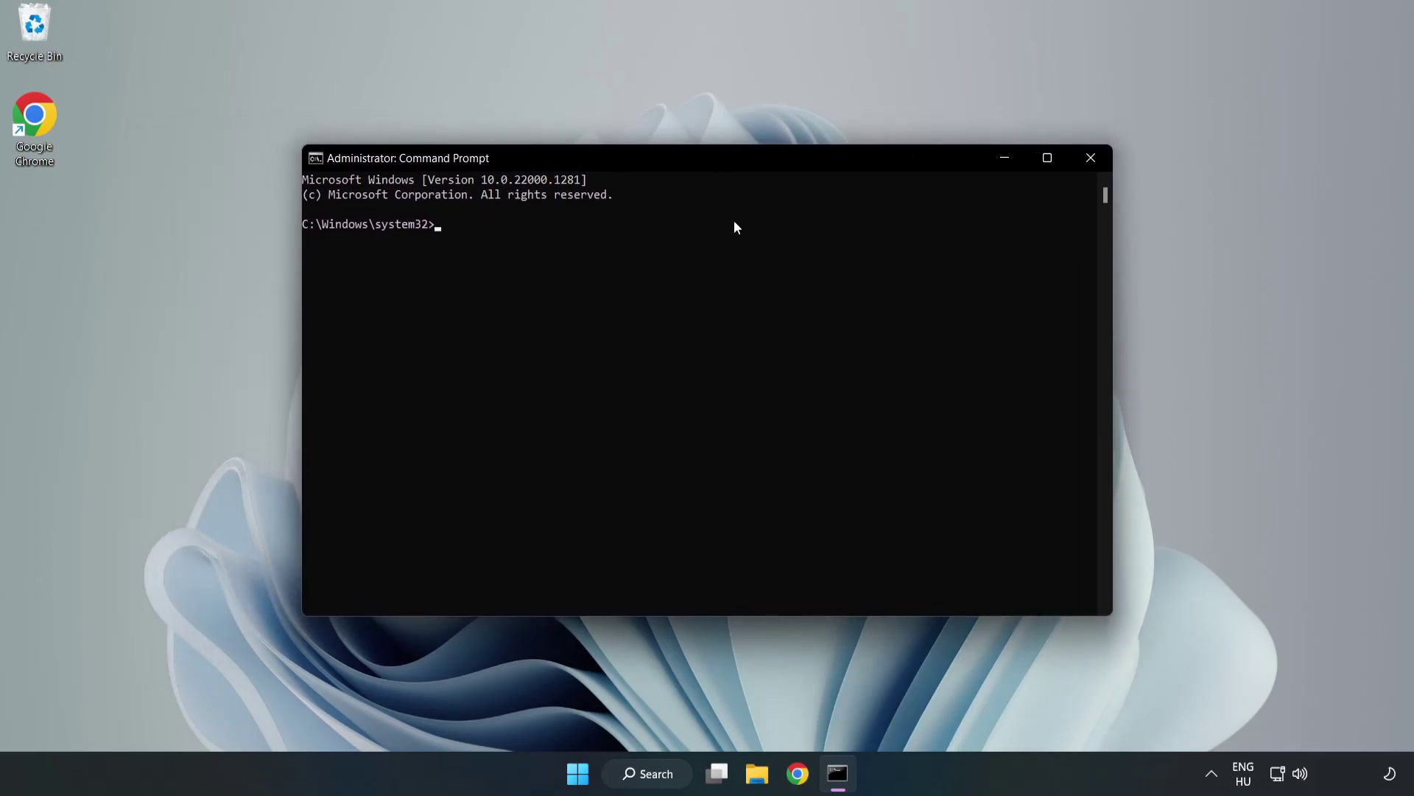
# - Run sfc /scannow until it reports no integrity violations, then close the console
pyautogui.write('sfc ')
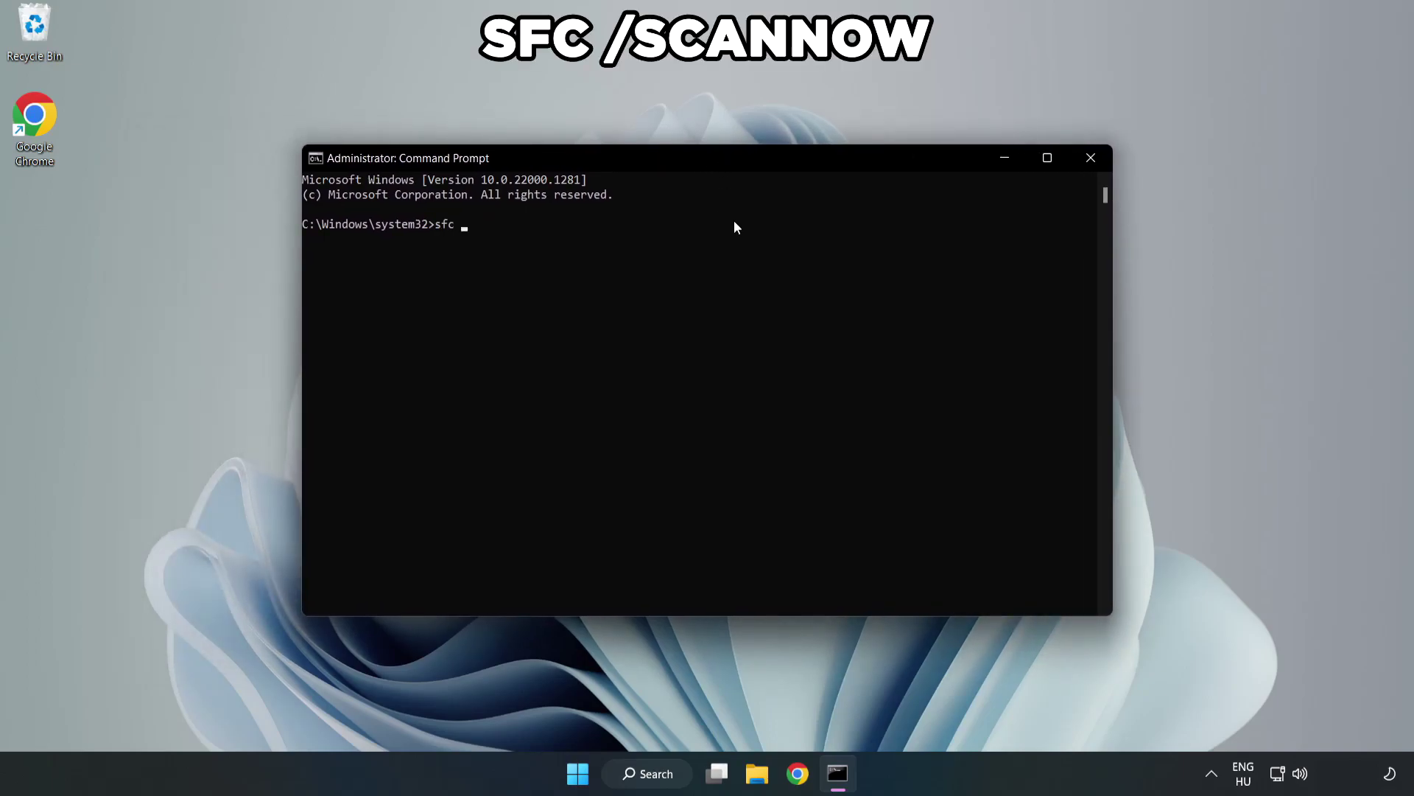
pyautogui.write('/scannow')
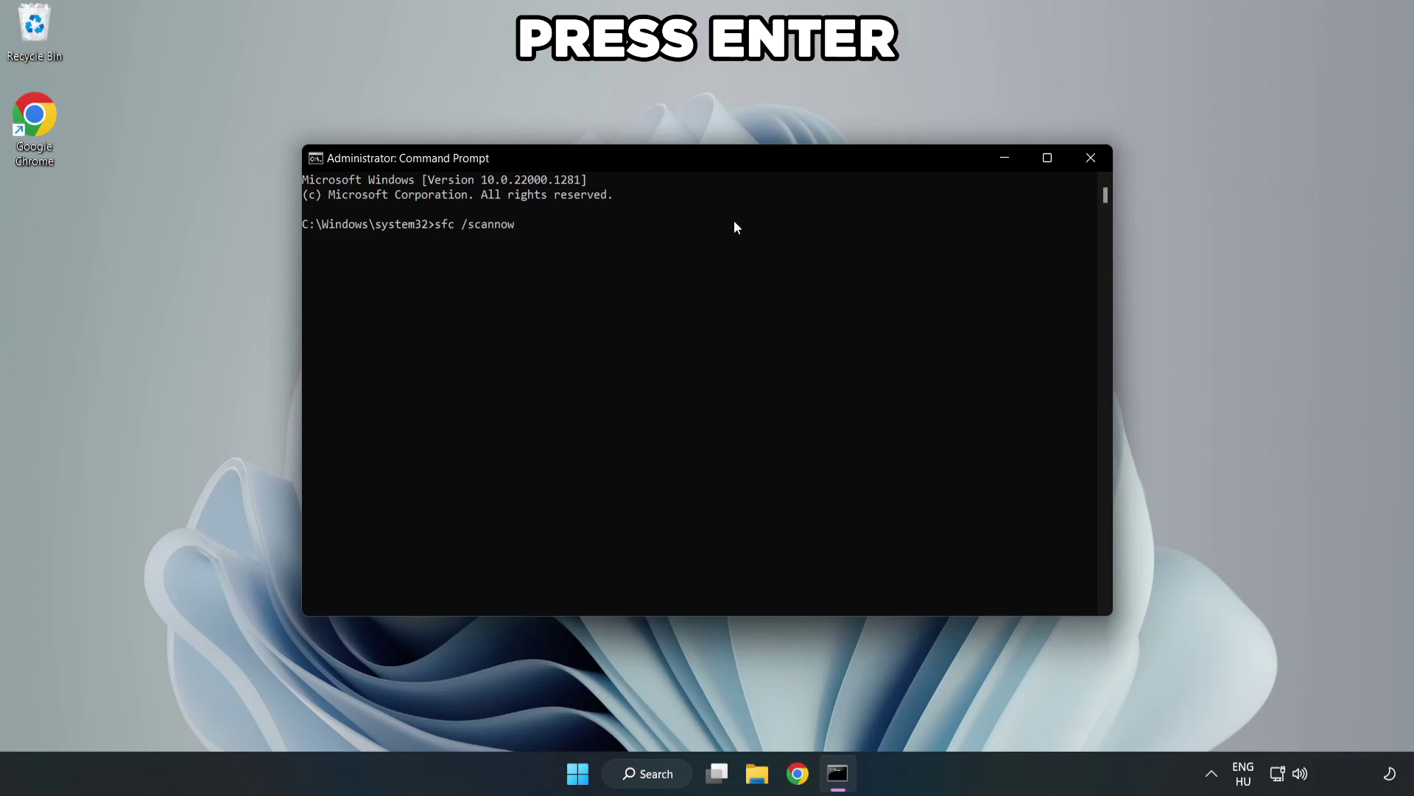
pyautogui.press('Return')
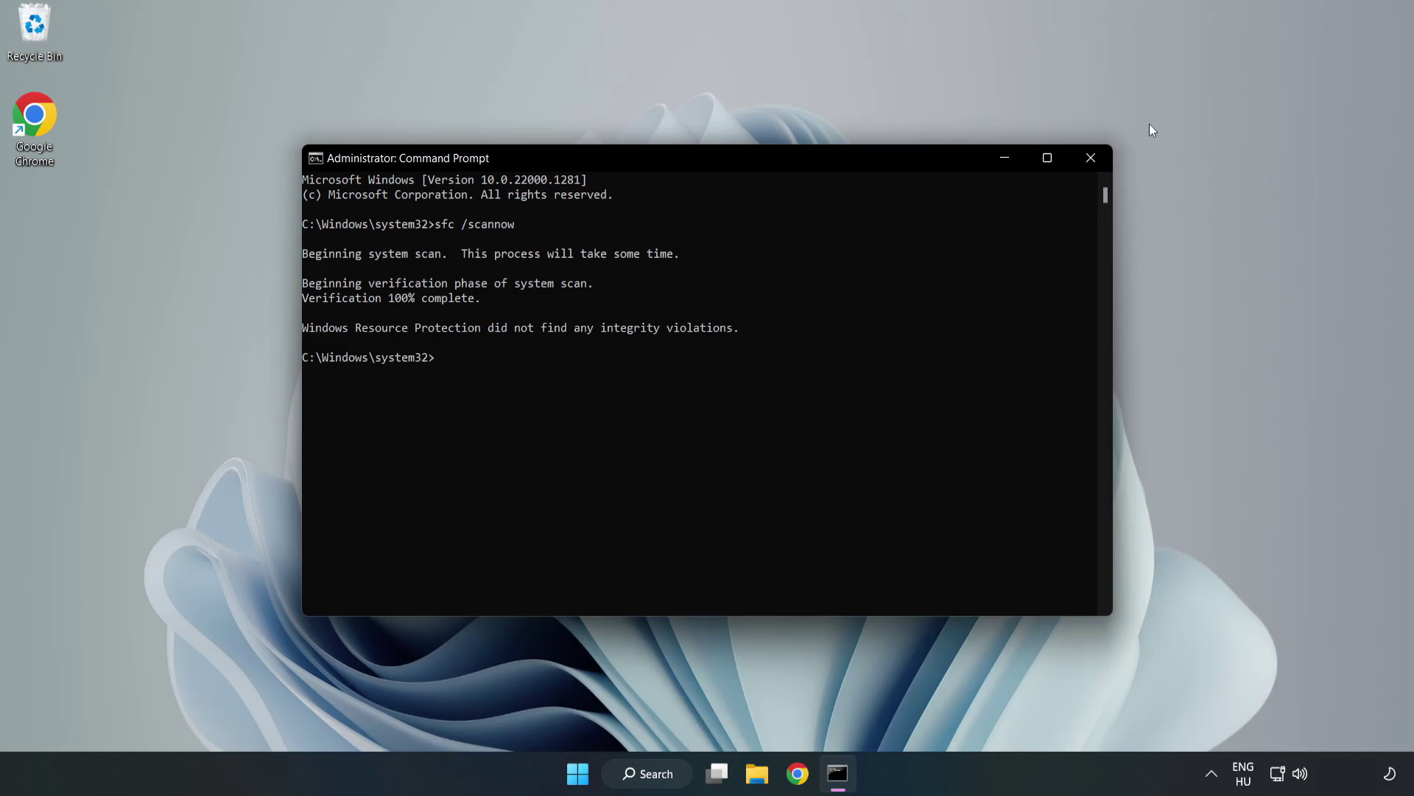
pyautogui.click(1088, 164)
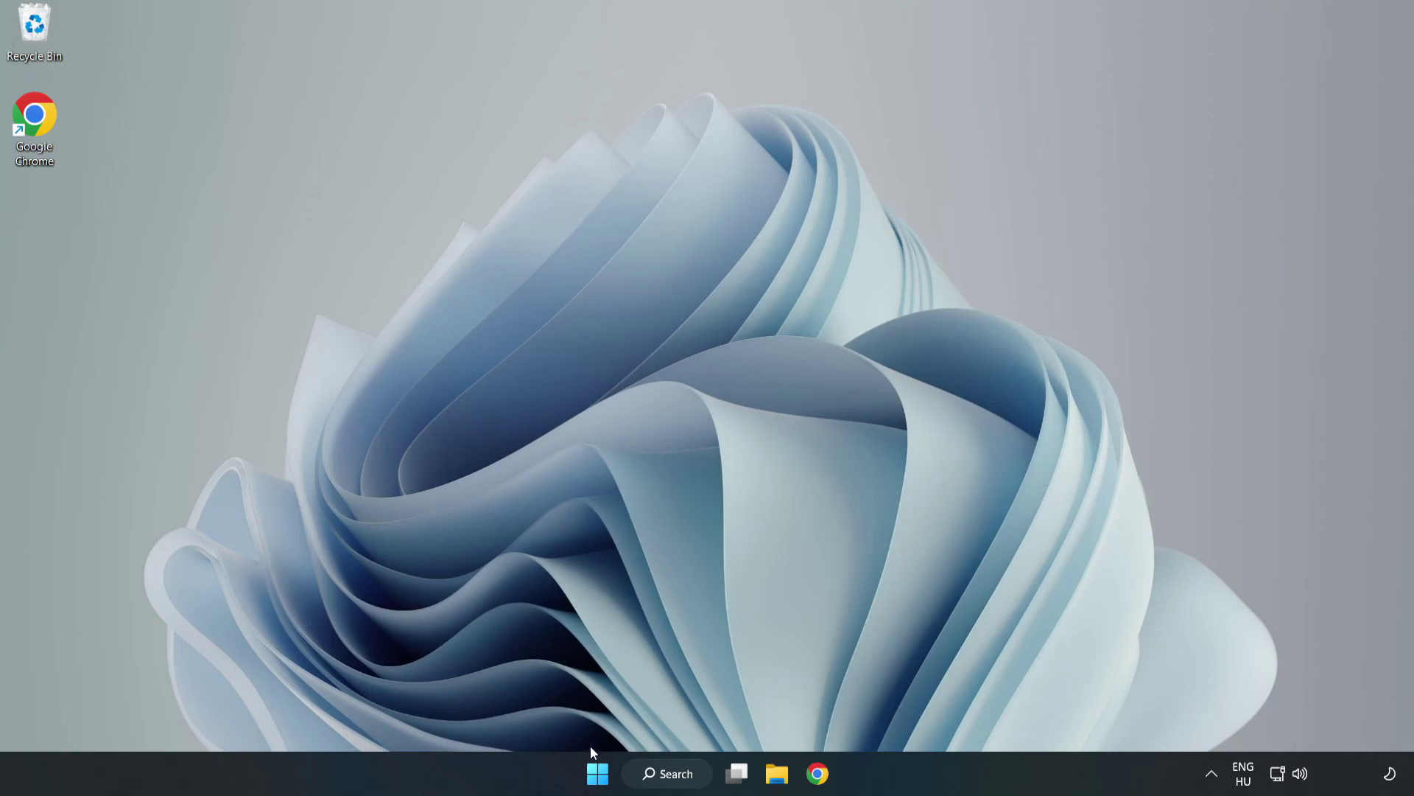
# - Show the Start menu's power options, including Restart
pyautogui.click(597, 773)
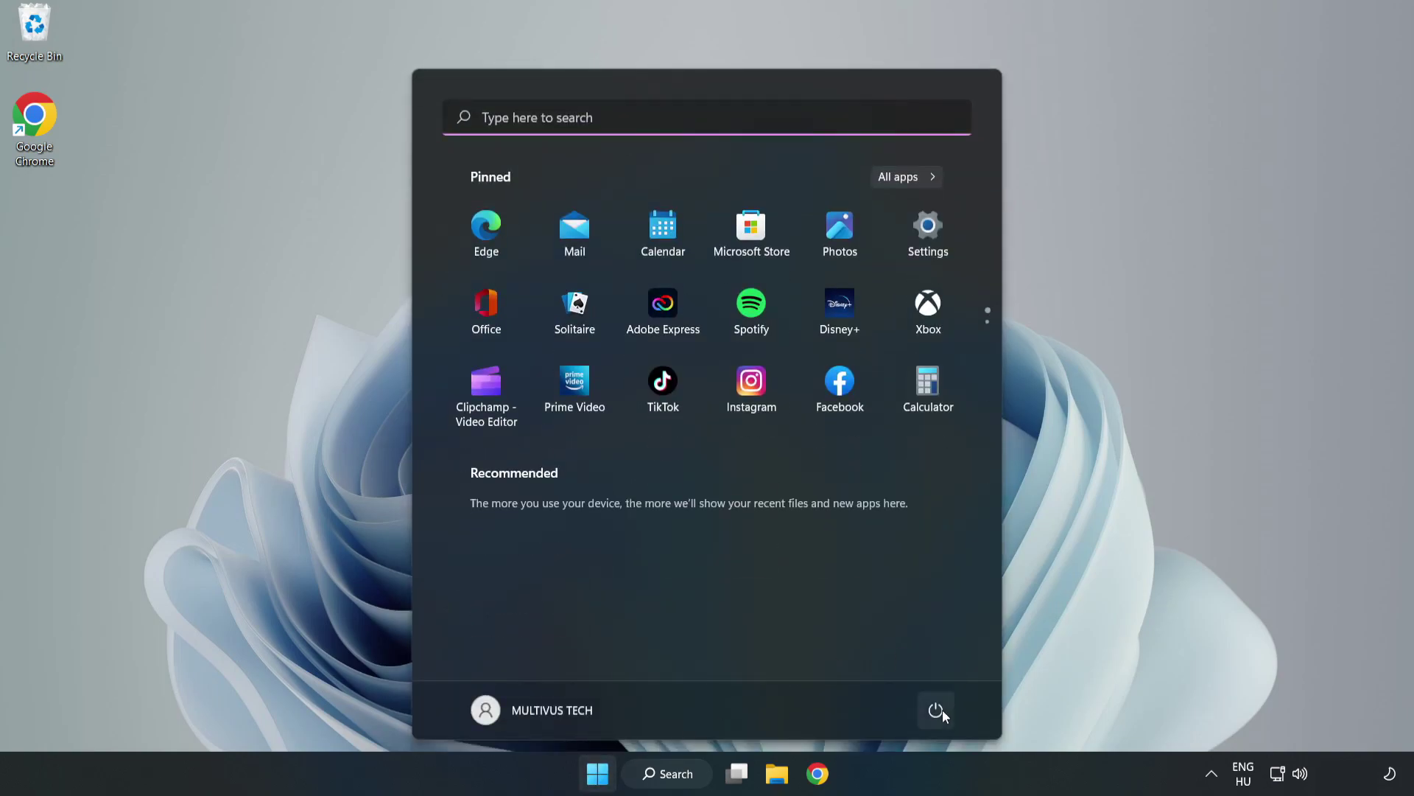
pyautogui.click(937, 710)
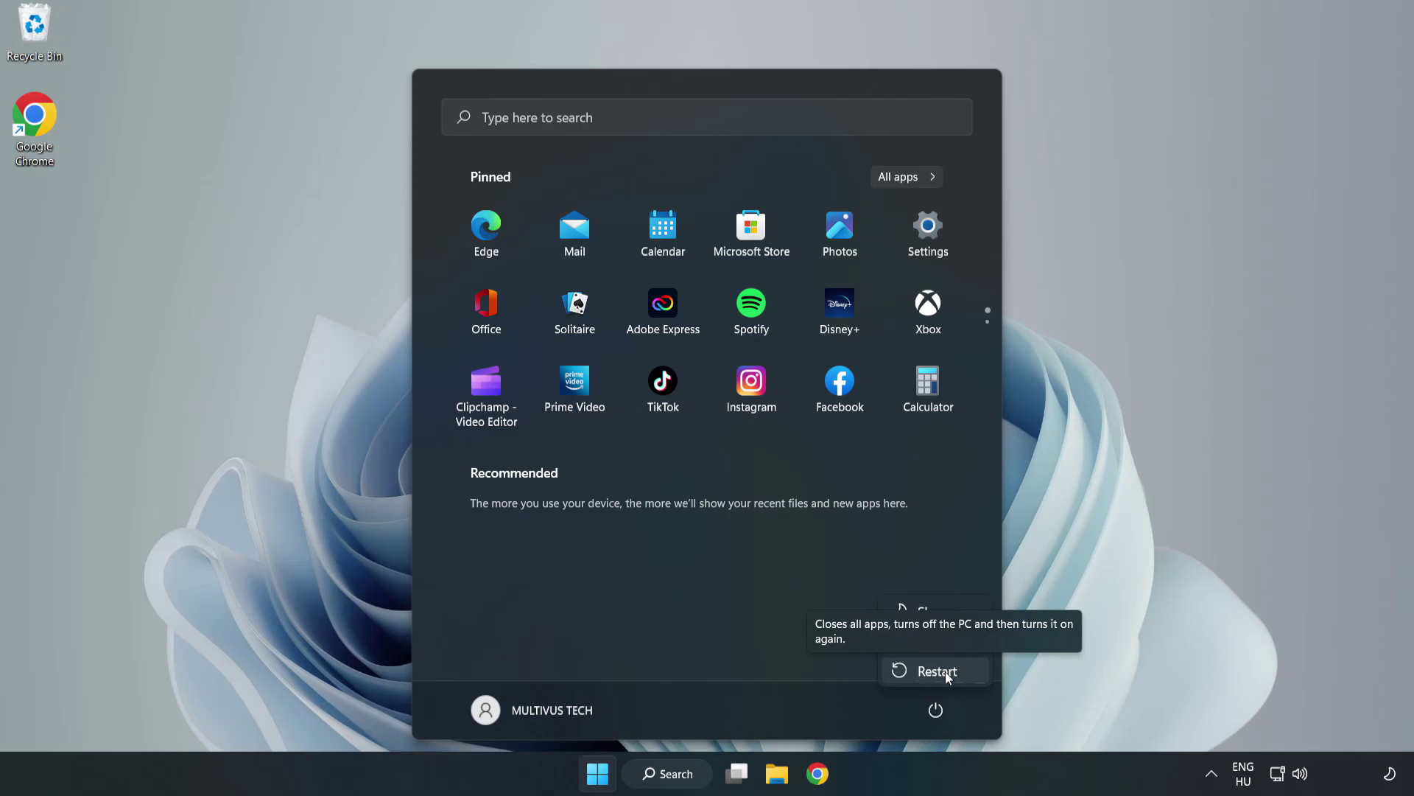